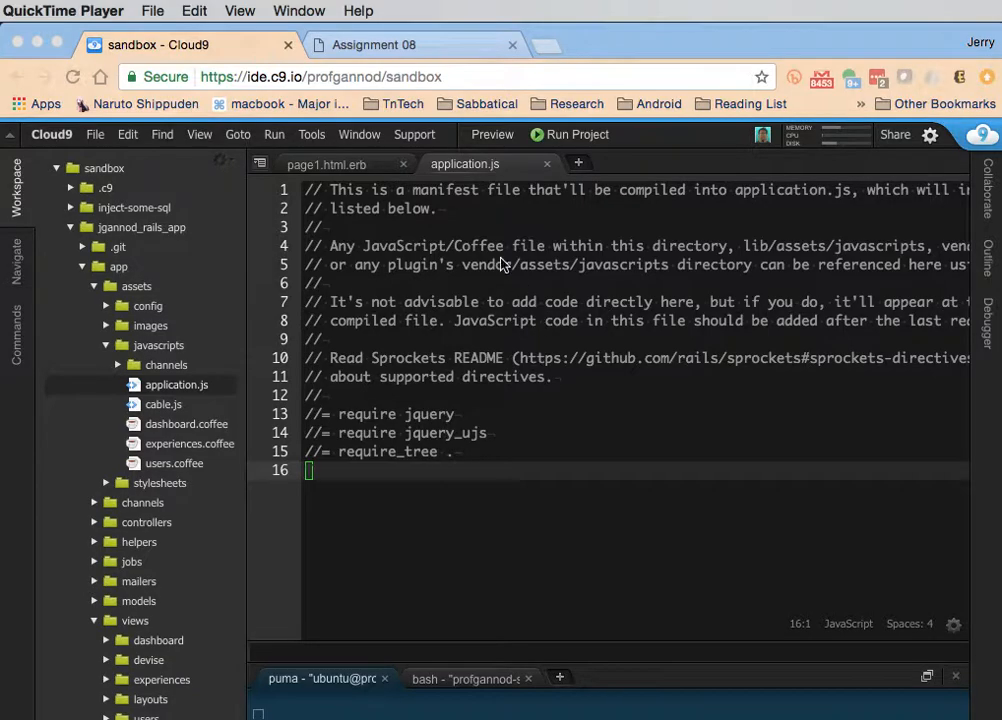
# Step: Show the Assignment 08 Experiences page at full width with DevTools closed
pyautogui.click(364, 45)
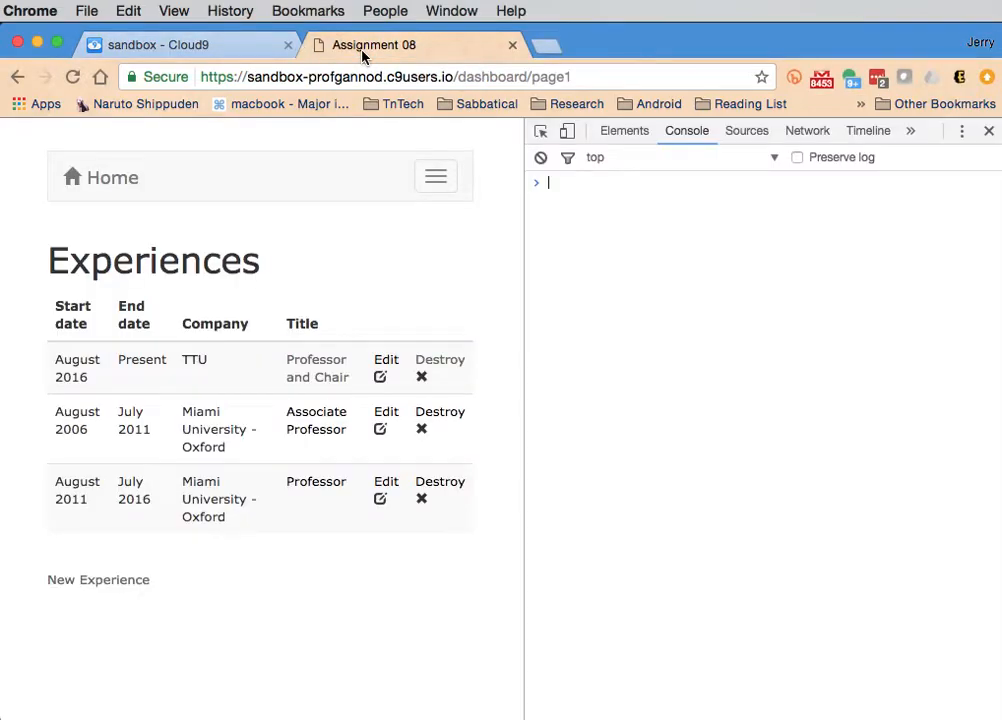
pyautogui.click(989, 131)
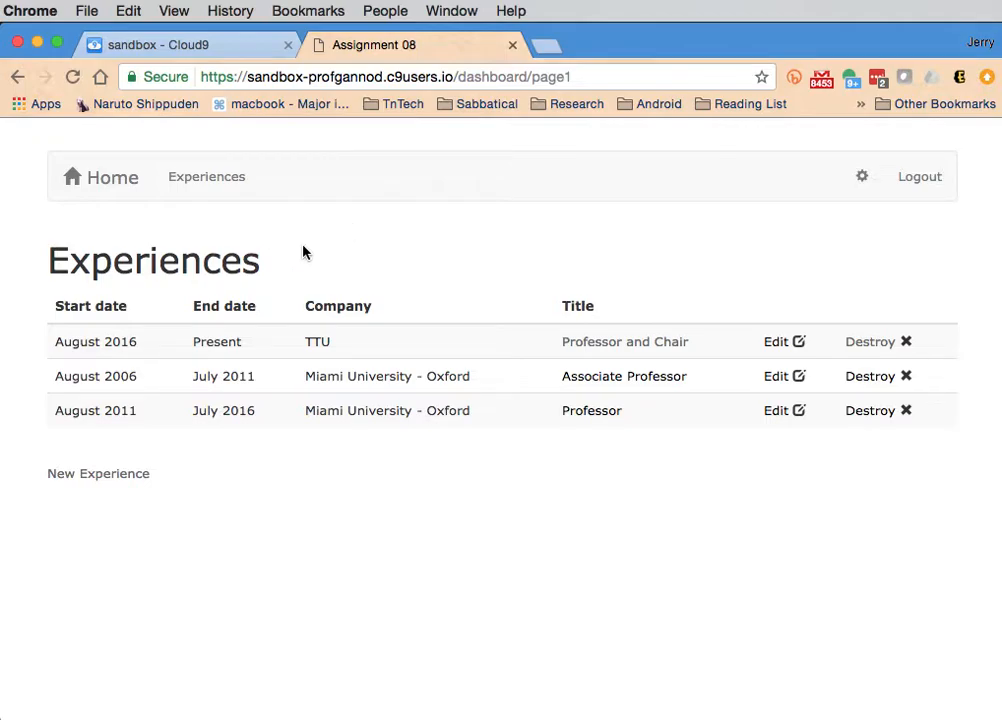
# Step: Add '//= require myjs.js' as line 16 of application.js and save
pyautogui.click(205, 47)
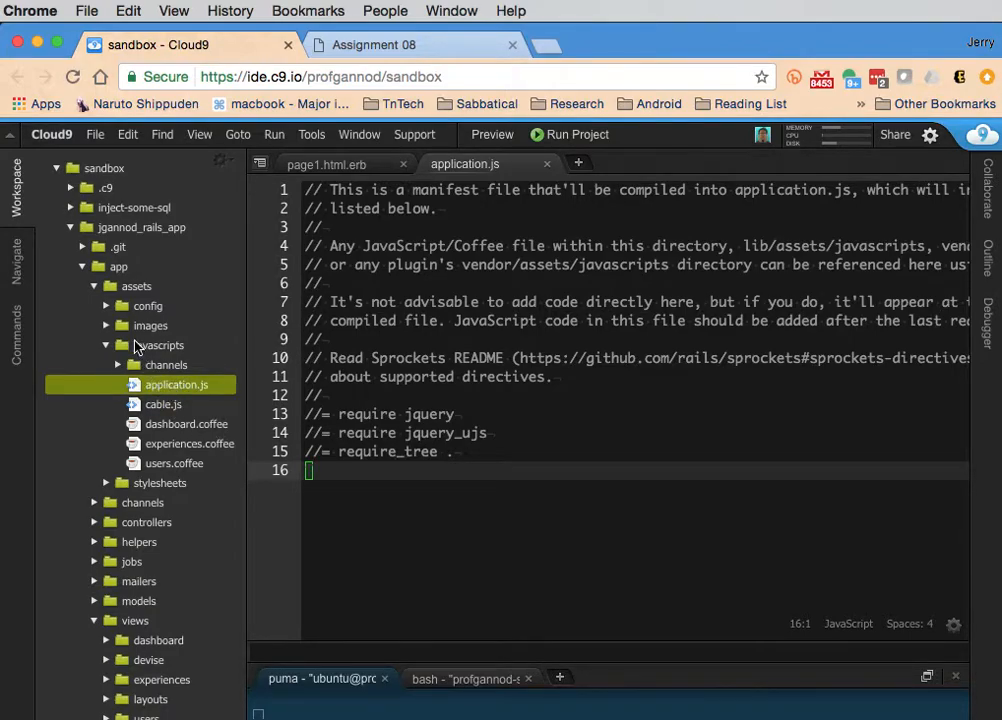
pyautogui.click(138, 345)
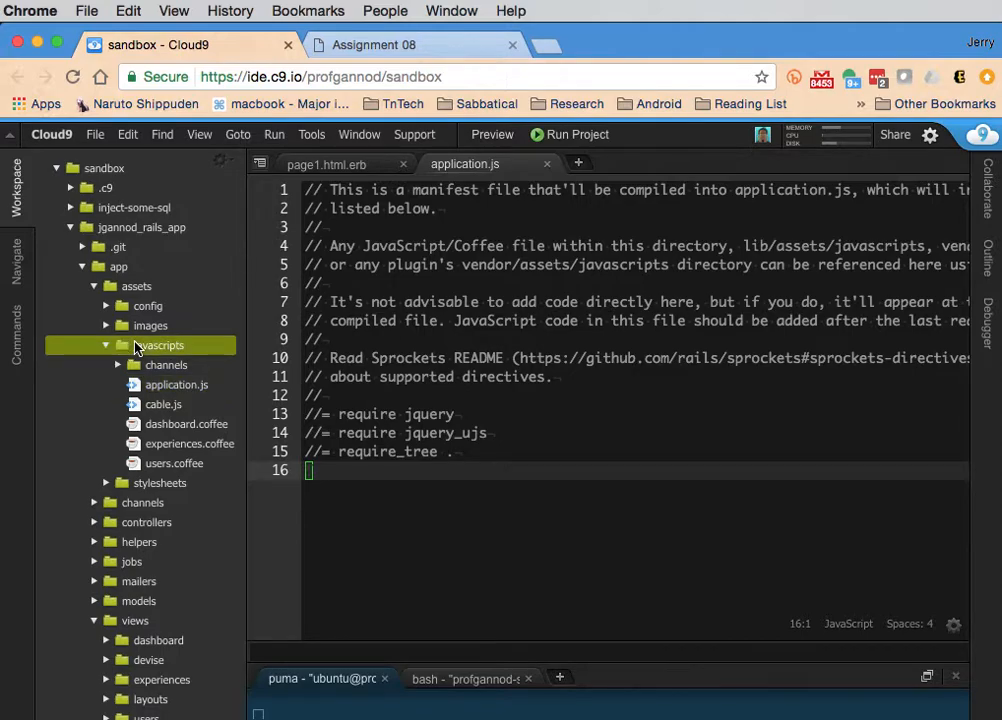
pyautogui.click(134, 286)
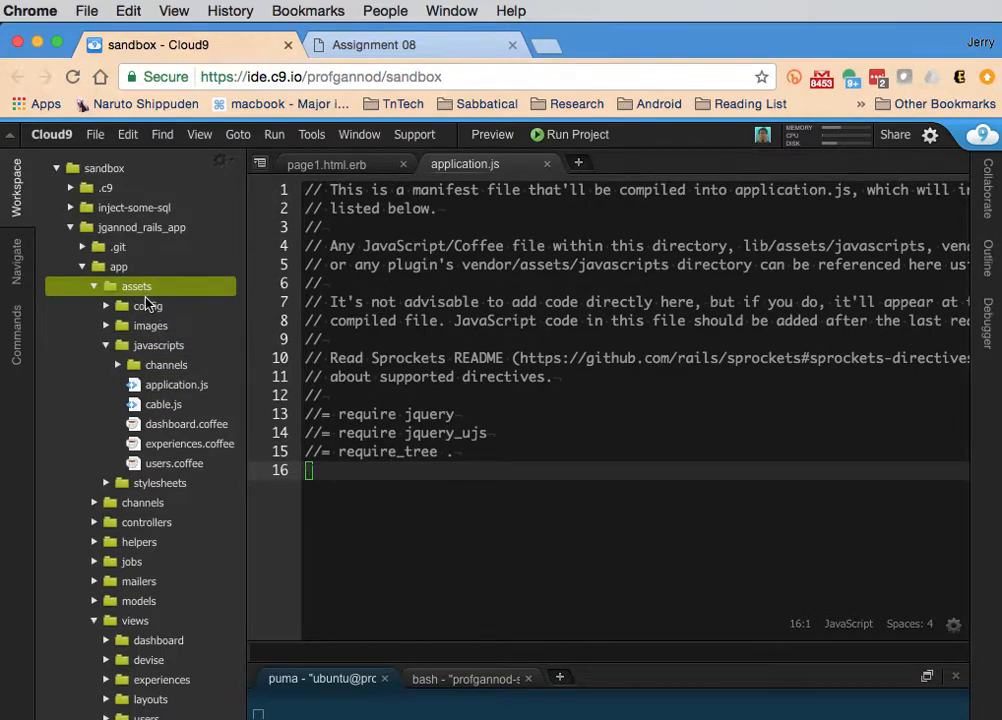
pyautogui.click(118, 266)
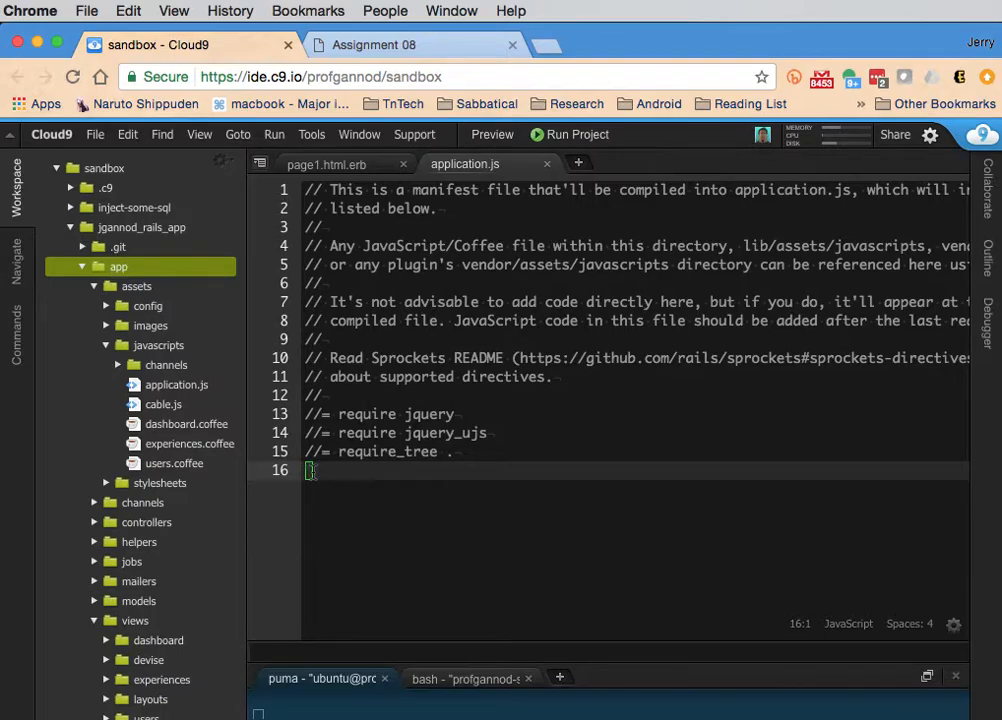
pyautogui.click(311, 472)
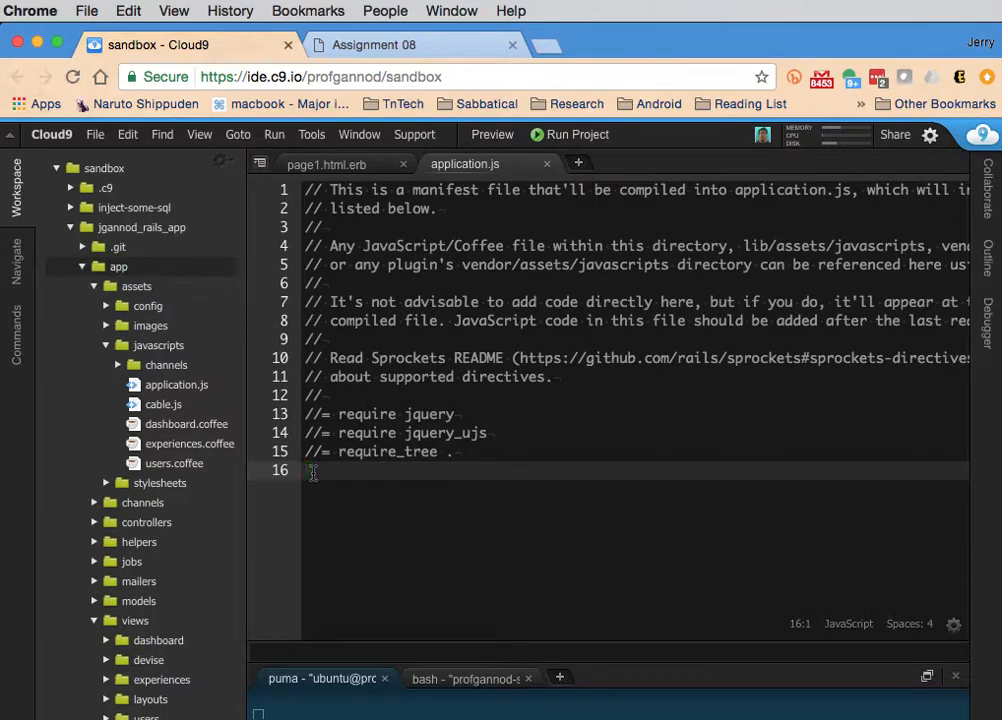
pyautogui.write('//')
pyautogui.write('= requi')
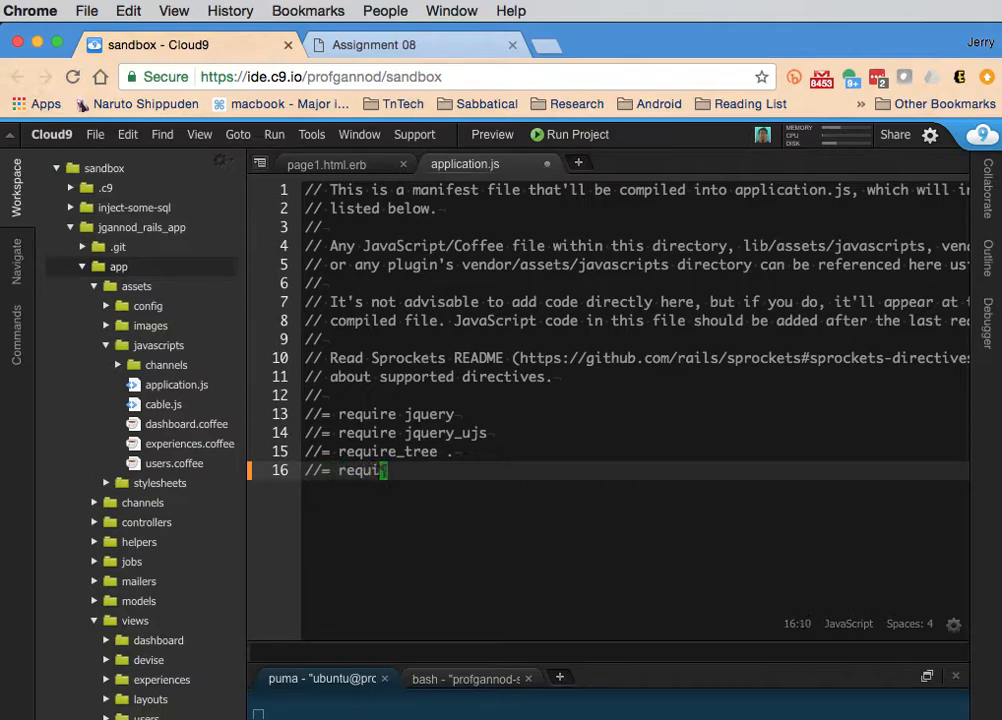
pyautogui.write('re myjs.js')
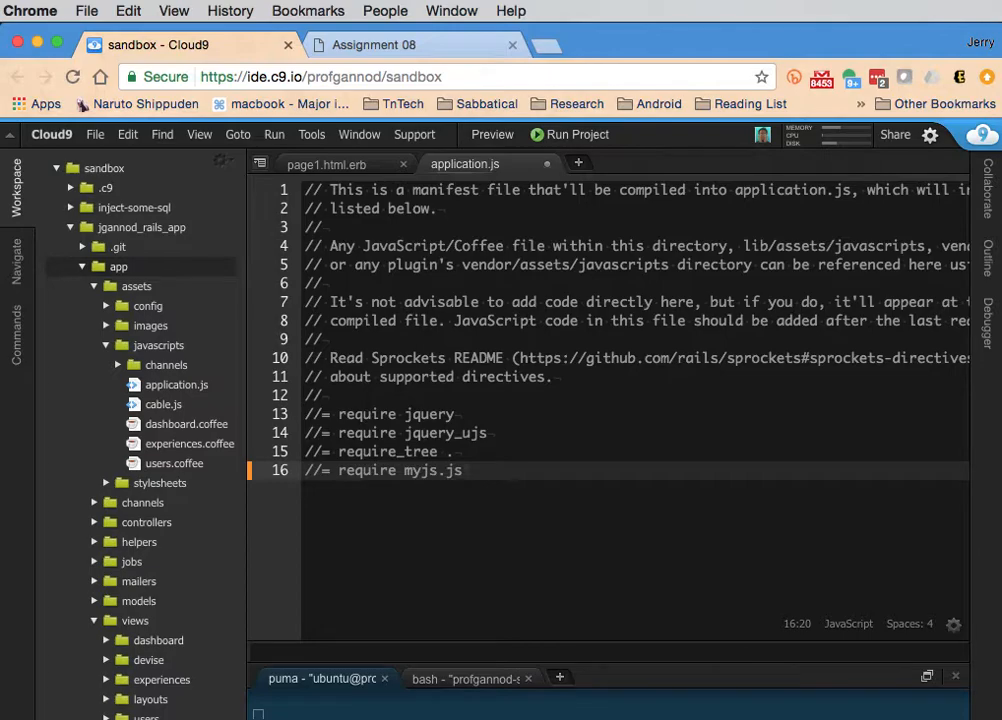
pyautogui.press('super+s')
pyautogui.click(137, 350)
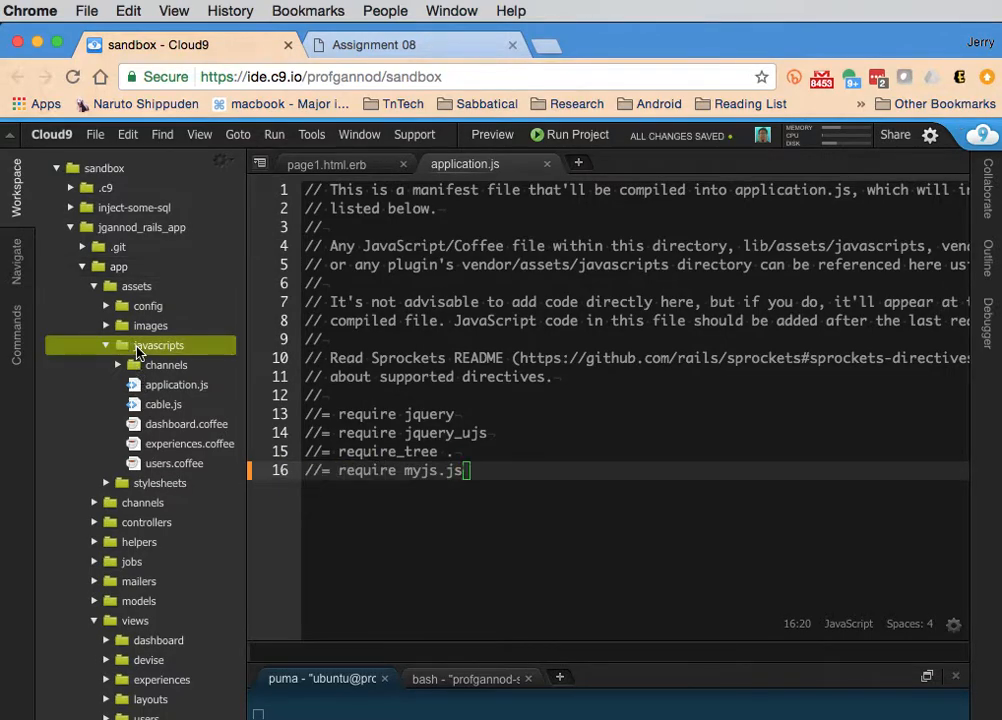
# Step: Create an empty myjs.js in the javascripts folder, then bring up page1.html.erb
pyautogui.rightClick(137, 350)
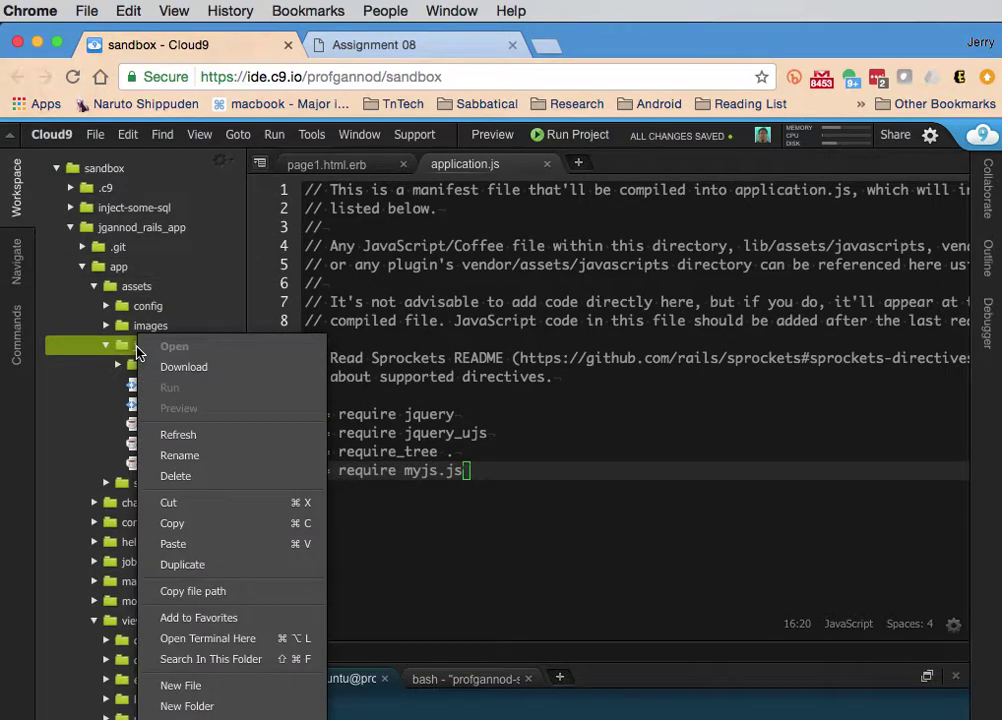
pyautogui.click(224, 684)
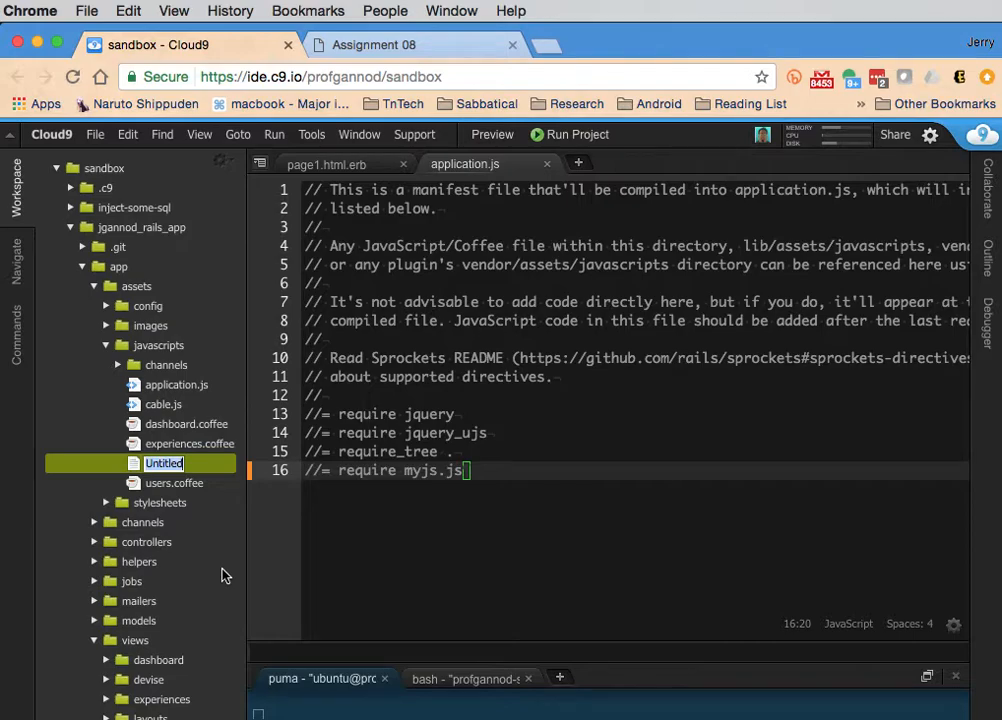
pyautogui.write('myjs.js')
pyautogui.press('Return')
pyautogui.doubleClick(165, 467)
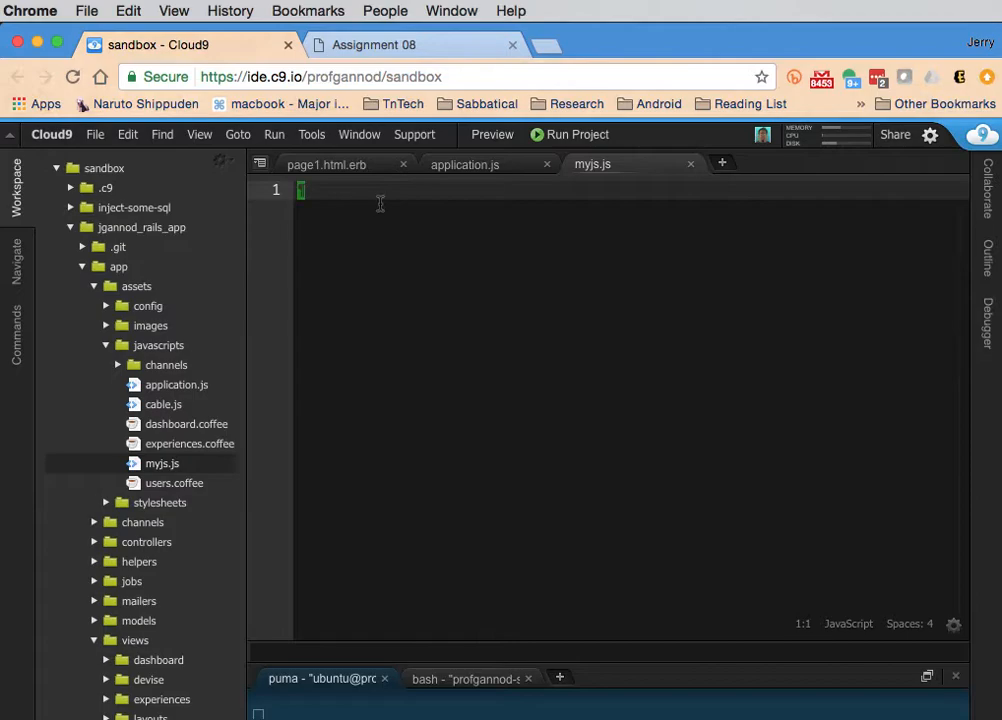
pyautogui.click(340, 166)
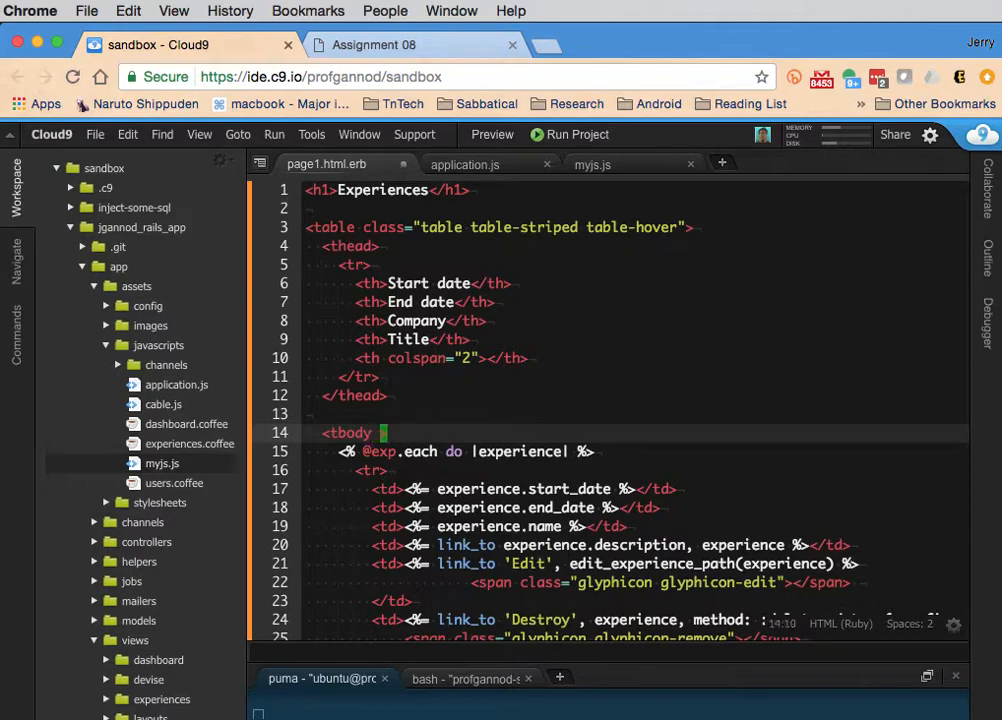
pyautogui.write('=')
# Step: Change <tbody> on line 14 to <tbody id = "experienceList">
pyautogui.press('BackSpace')
pyautogui.press('BackSpace')
pyautogui.press('BackSpace')
pyautogui.write('i')
pyautogui.write('d = "')
pyautogui.write('exper')
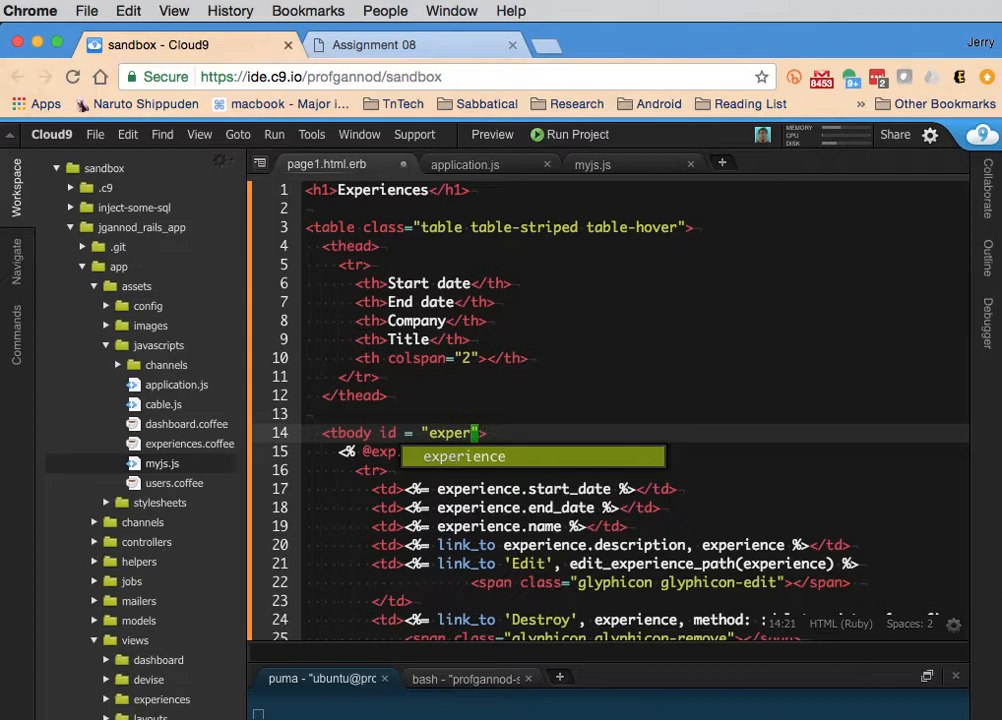
pyautogui.write('i')
pyautogui.write('enceLis')
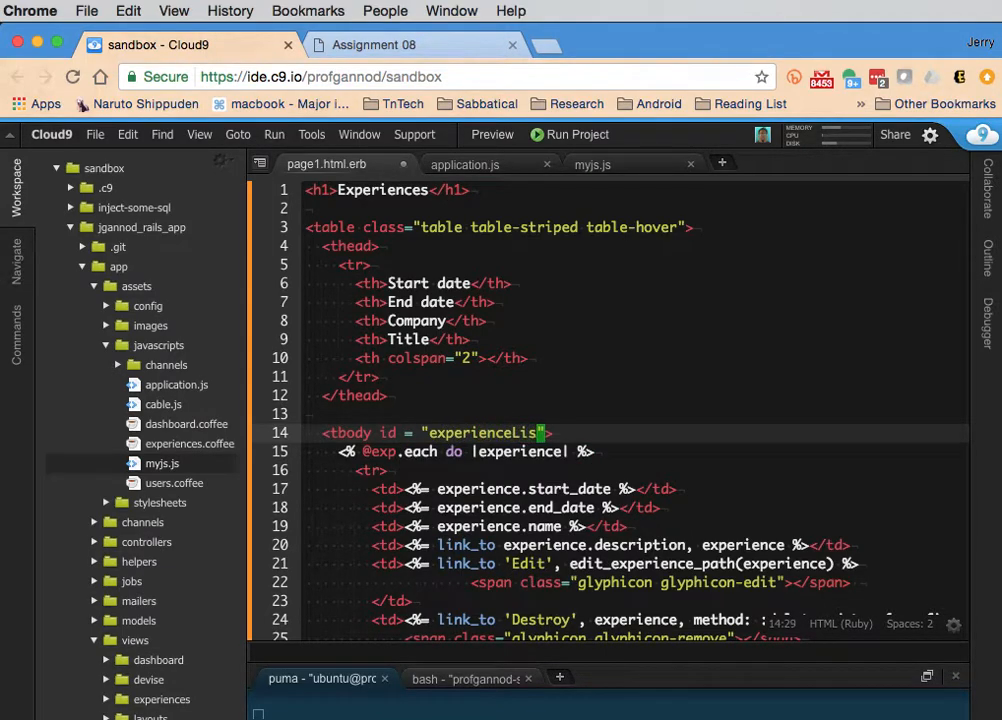
pyautogui.write('t')
# Step: Reload the Assignment 08 Experiences page and bring up Chrome's JavaScript console beside it
pyautogui.click(386, 47)
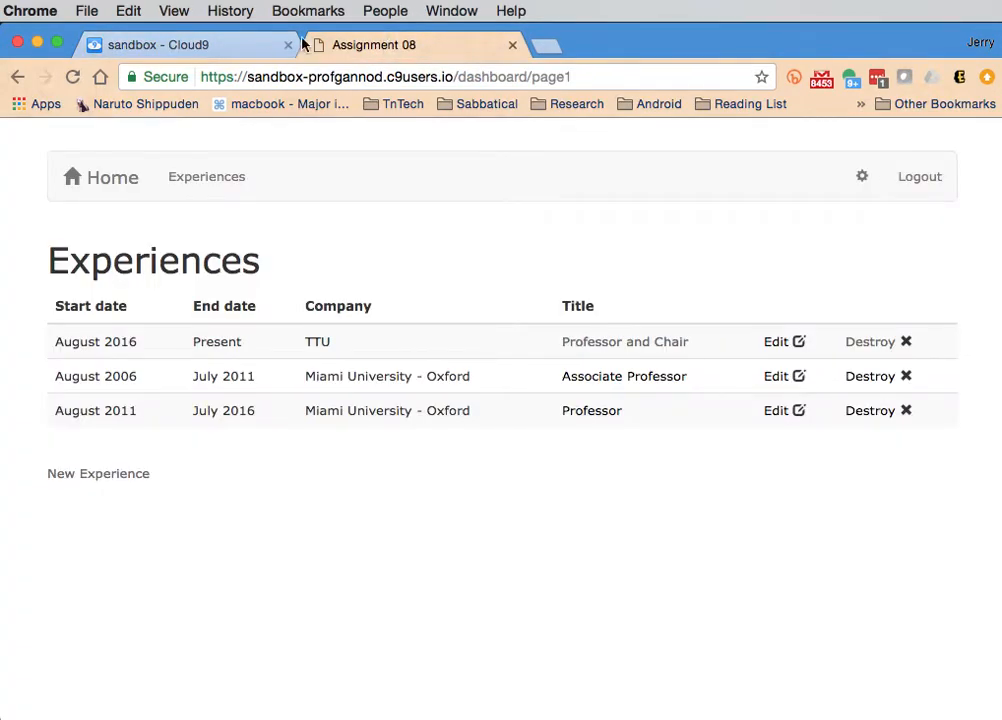
pyautogui.click(248, 42)
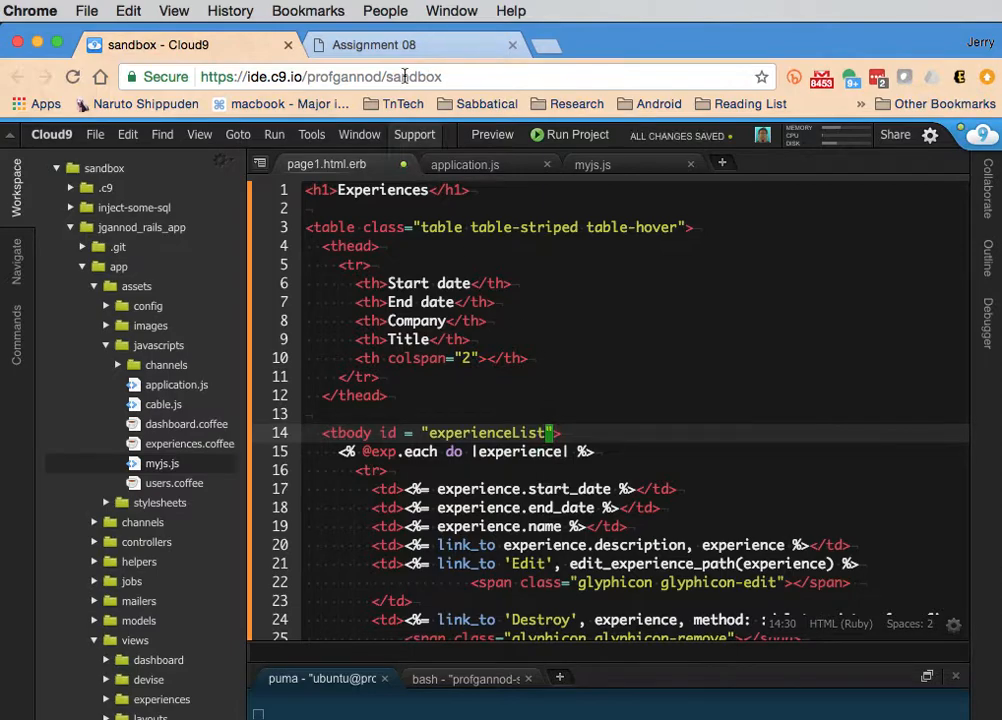
pyautogui.click(386, 45)
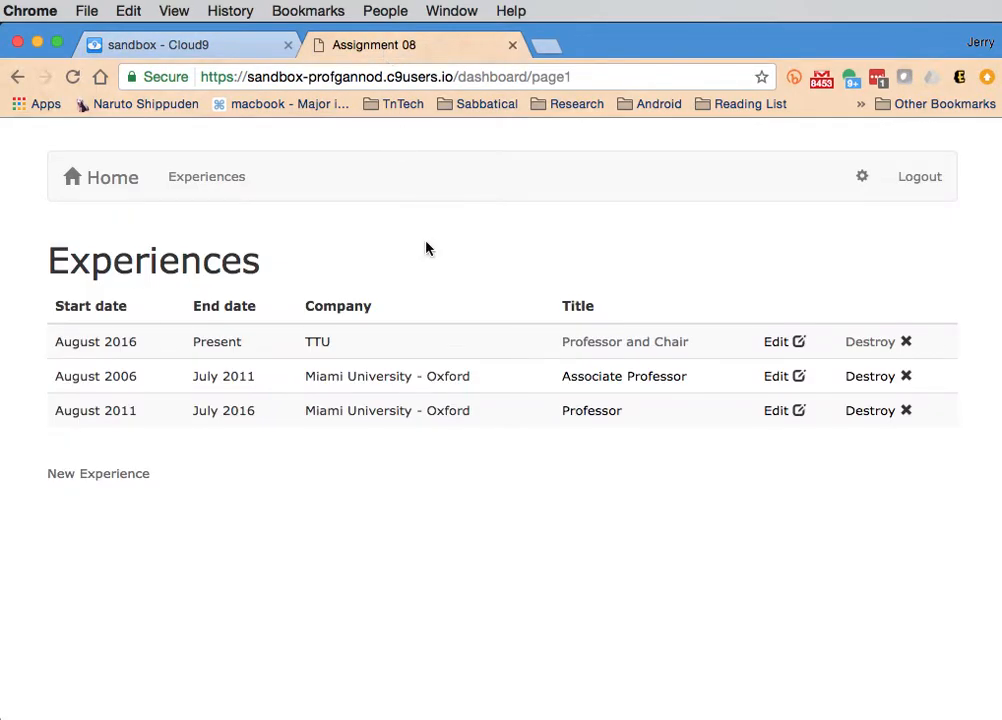
pyautogui.press('super+r')
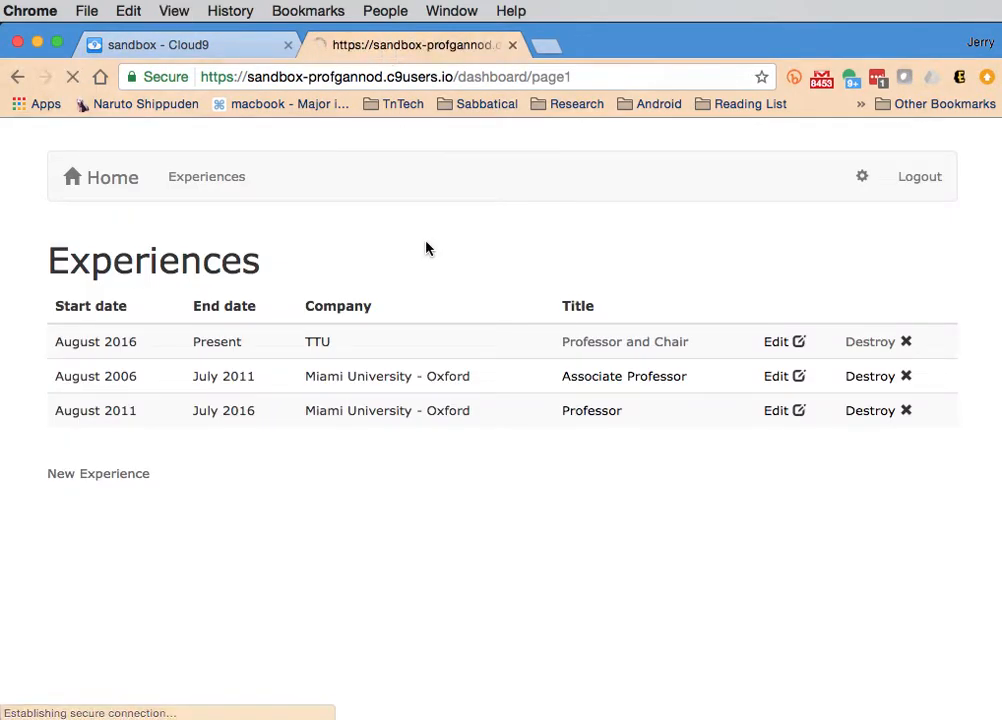
pyautogui.click(165, 12)
pyautogui.moveTo(204, 250)
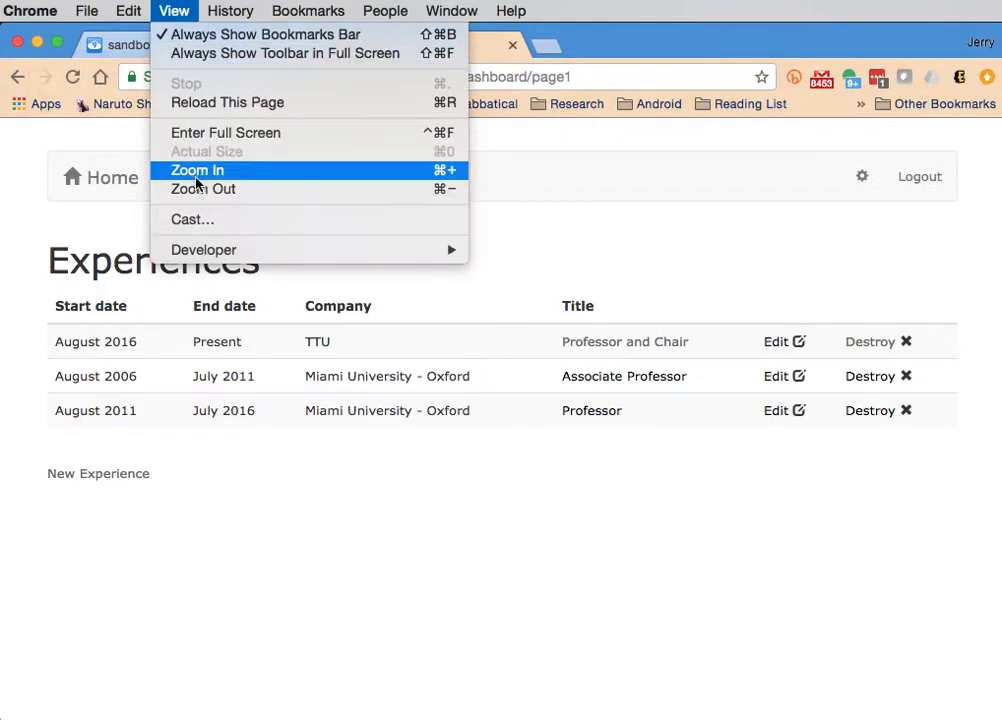
pyautogui.click(530, 288)
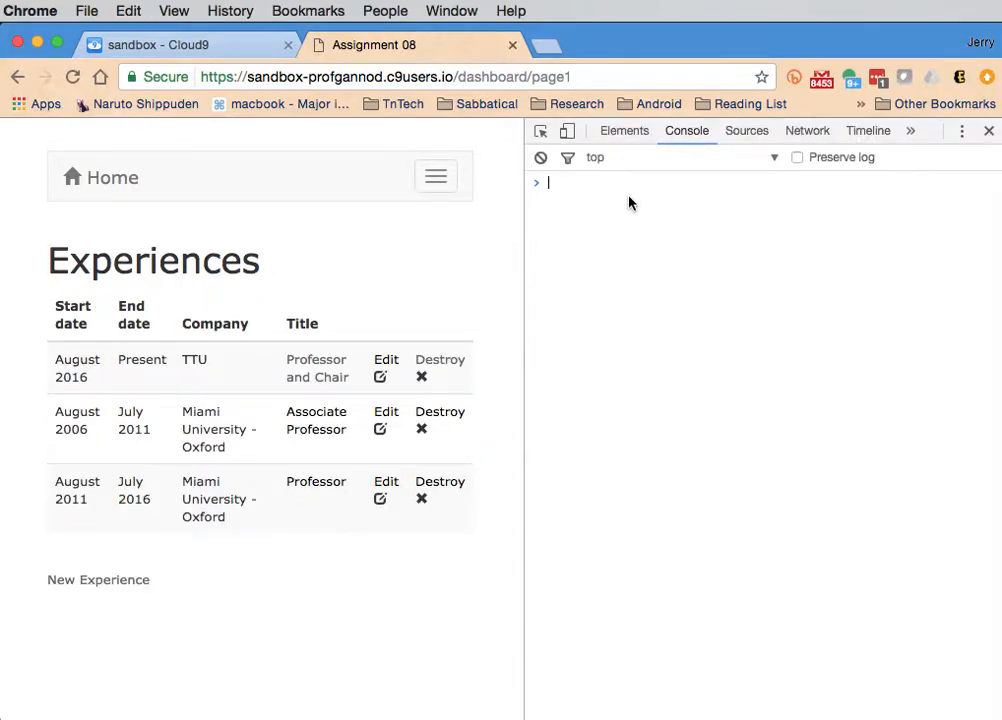
pyautogui.write('docum')
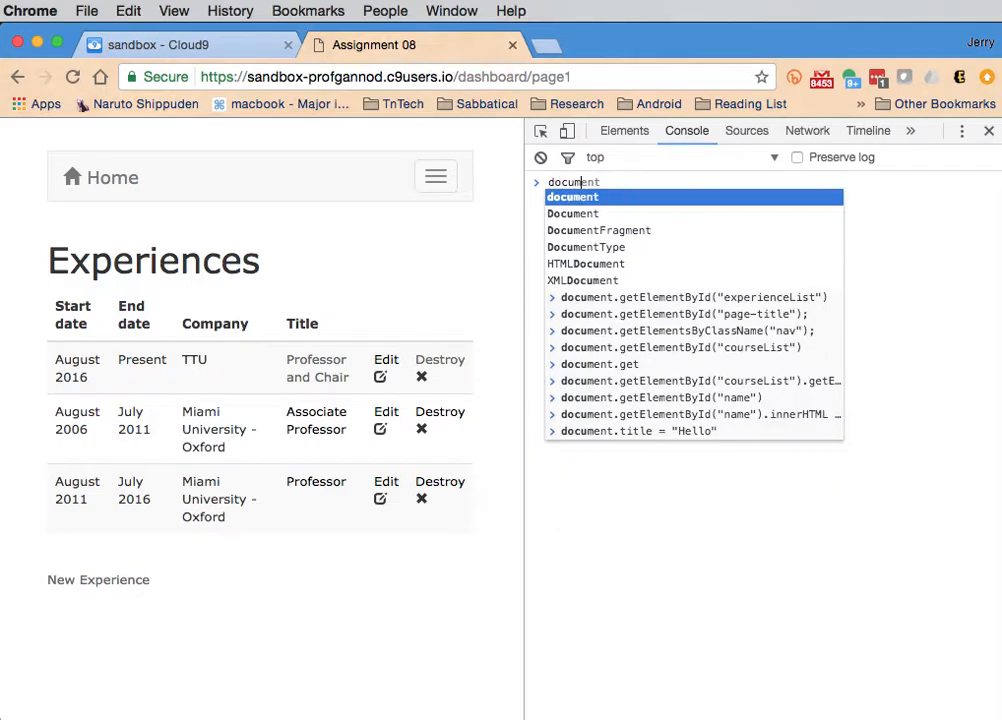
pyautogui.write('ent.get')
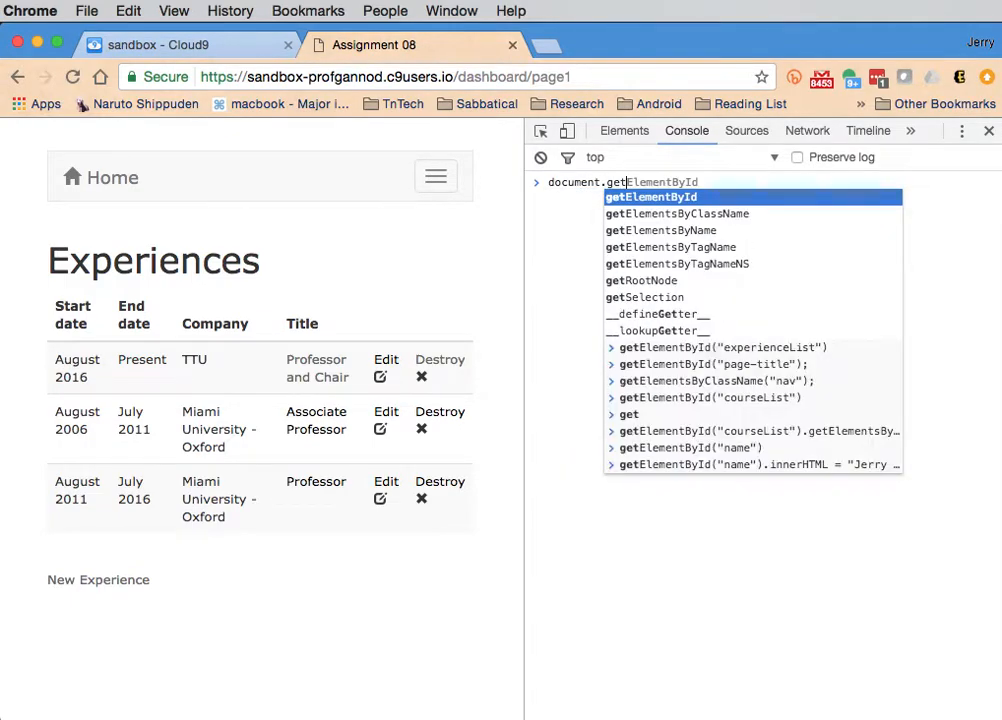
# Step: Run document.getElementById("experienceList") in the console using autocomplete
pyautogui.press('Down')
pyautogui.press('Up')
pyautogui.press('Tab')
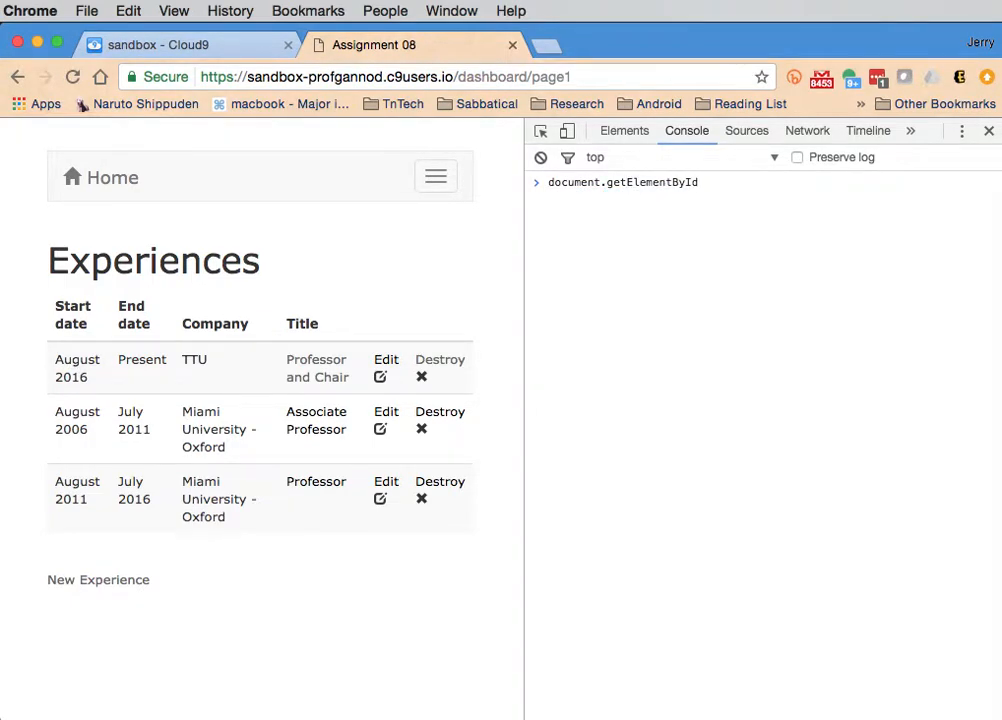
pyautogui.write('"')
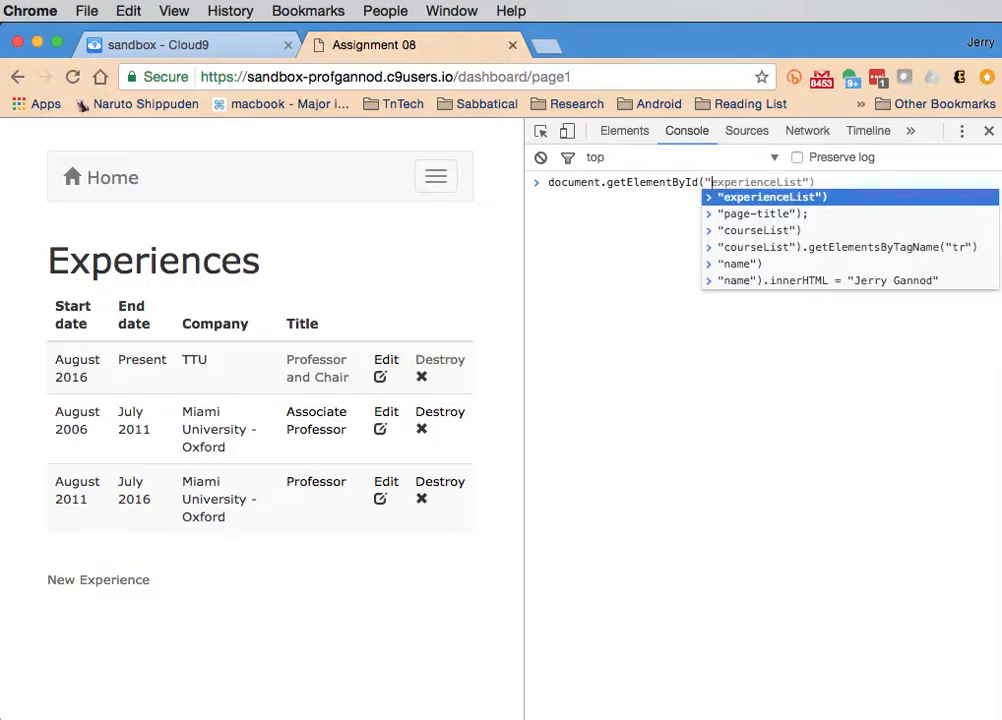
pyautogui.press('Tab')
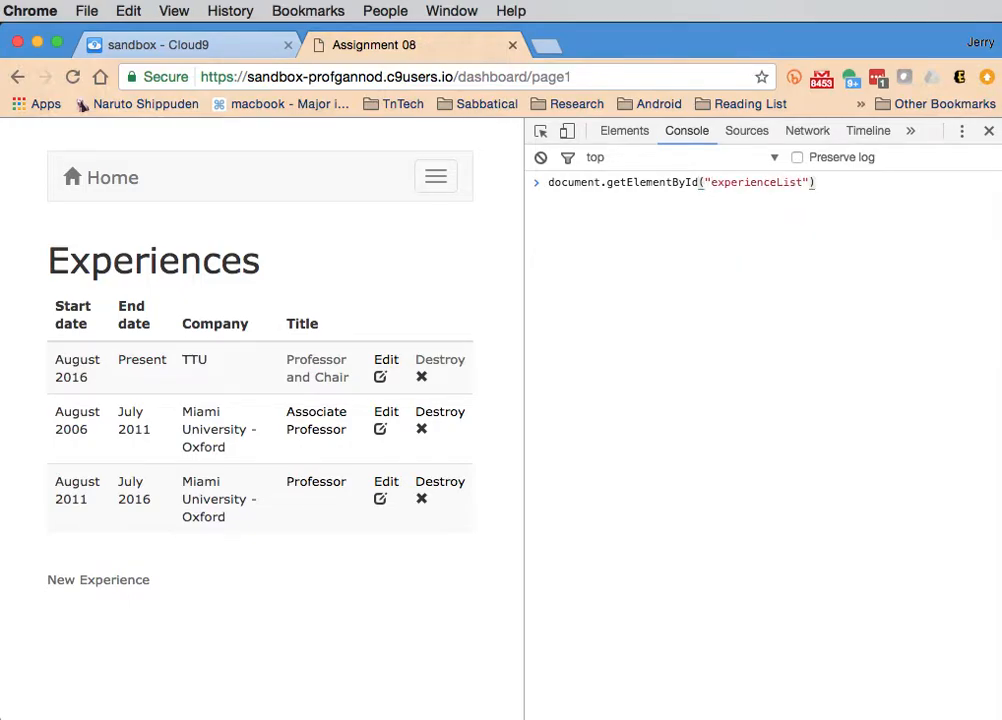
pyautogui.press('Return')
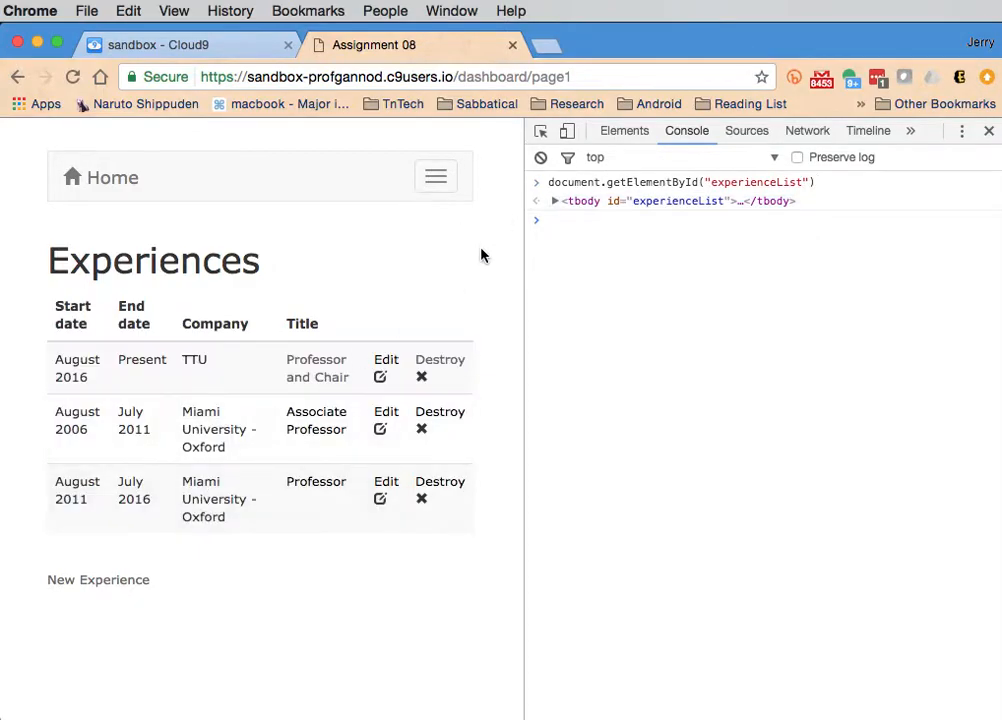
# Step: Expand the returned tbody's three rows and the first row's cells, then select the command text
pyautogui.click(556, 201)
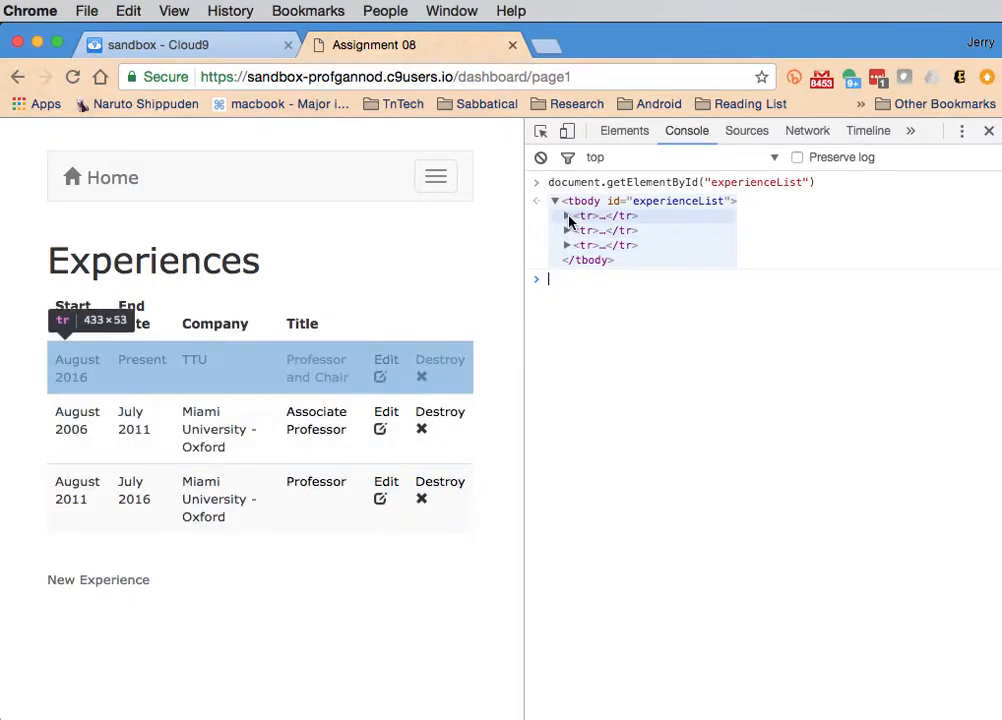
pyautogui.click(567, 217)
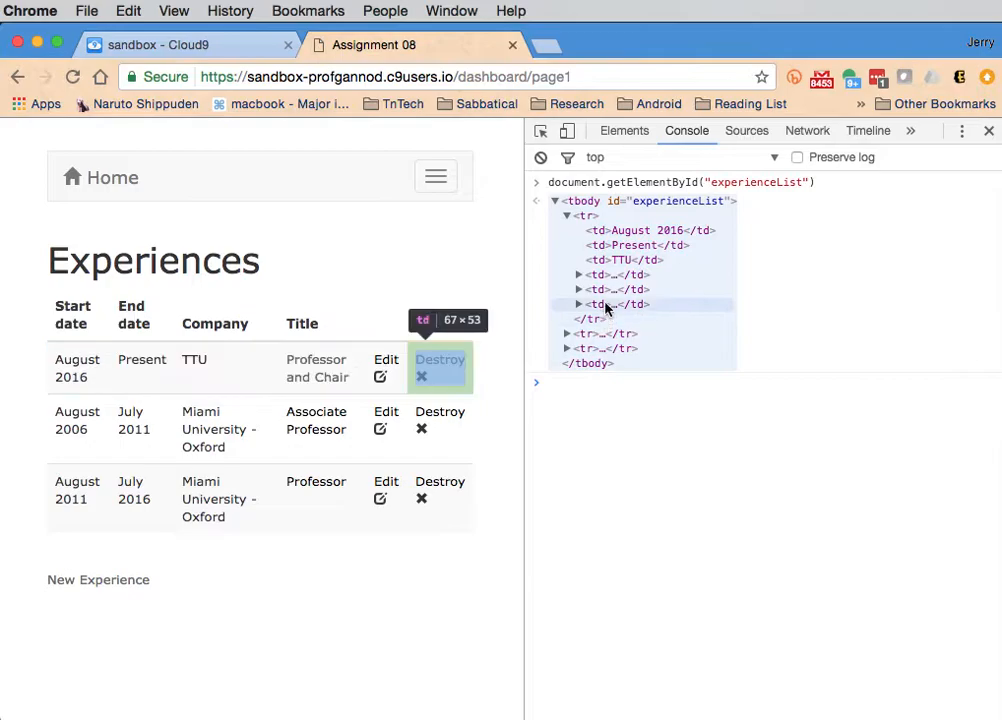
pyautogui.click(567, 217)
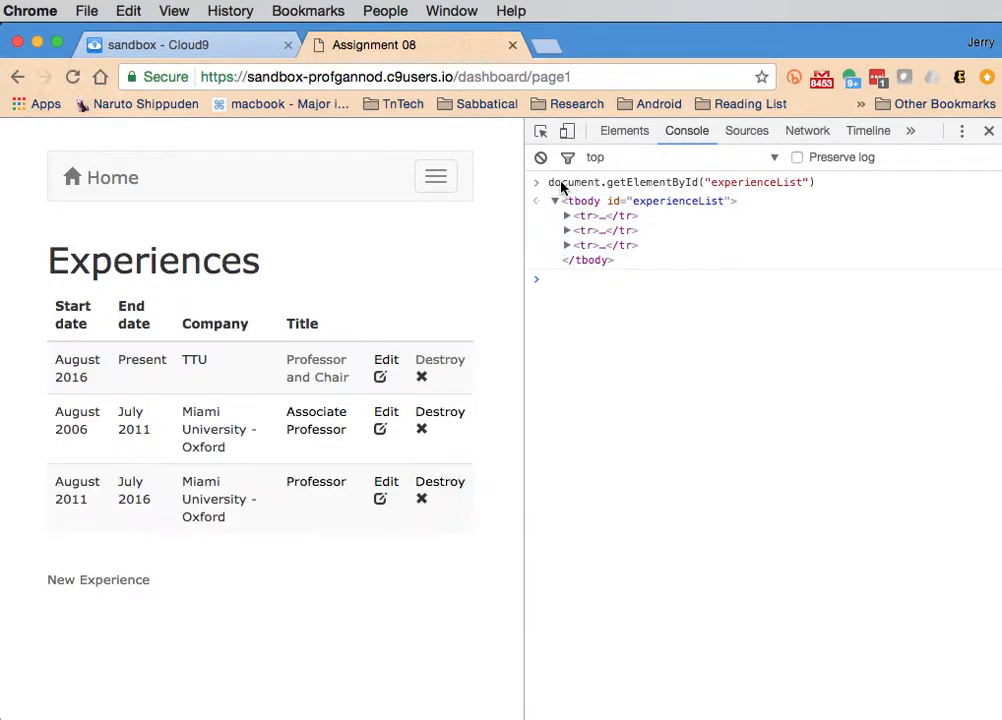
pyautogui.moveTo(546, 184); pyautogui.dragTo(687, 198)
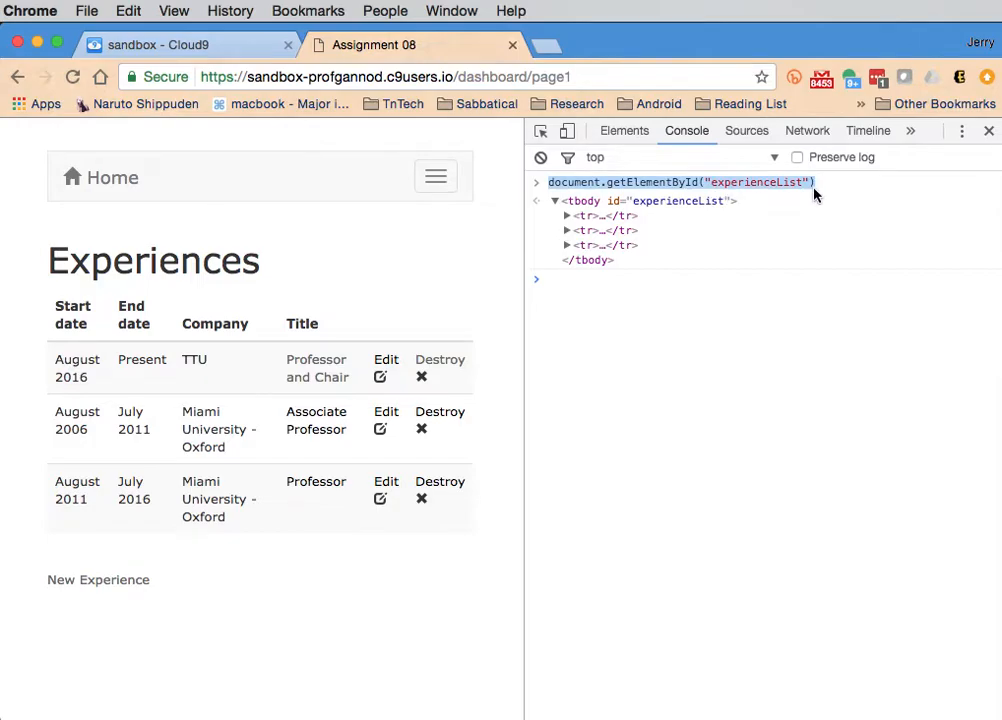
pyautogui.click(168, 47)
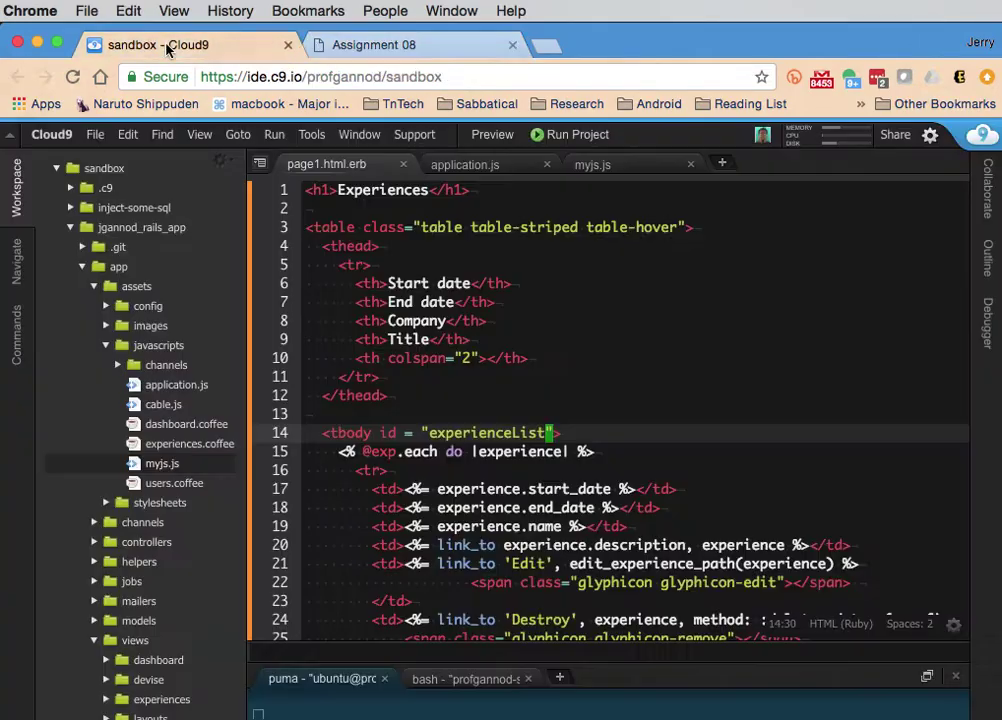
# Step: In myjs.js write var myList = document.getElementById("experienceList"); and save
pyautogui.click(612, 166)
pyautogui.write('var')
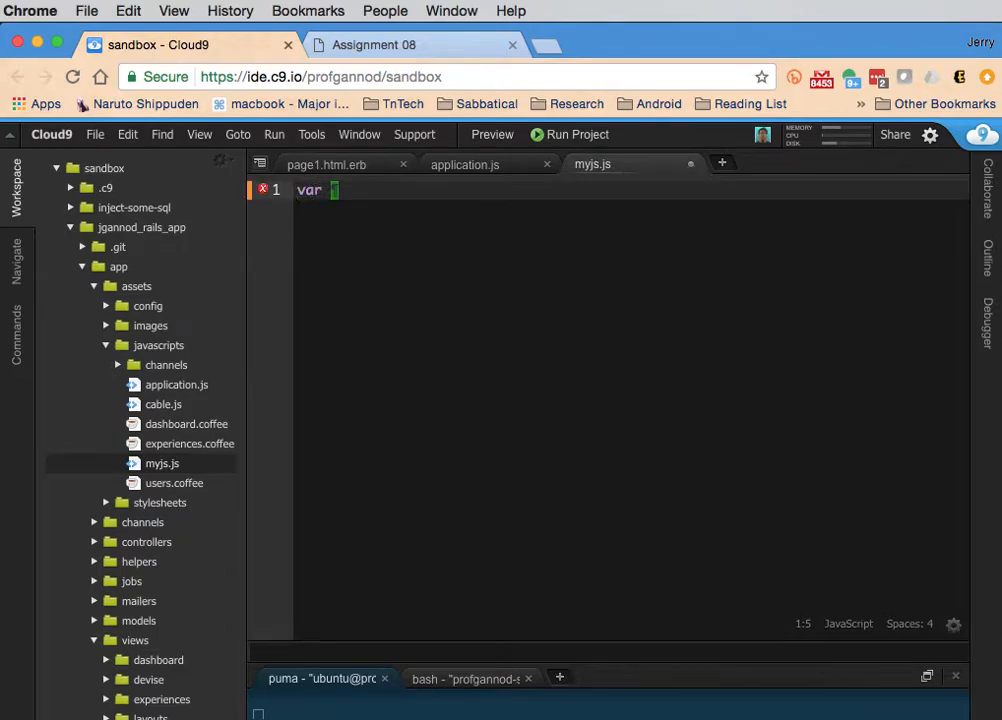
pyautogui.write('ex')
pyautogui.press('BackSpace')
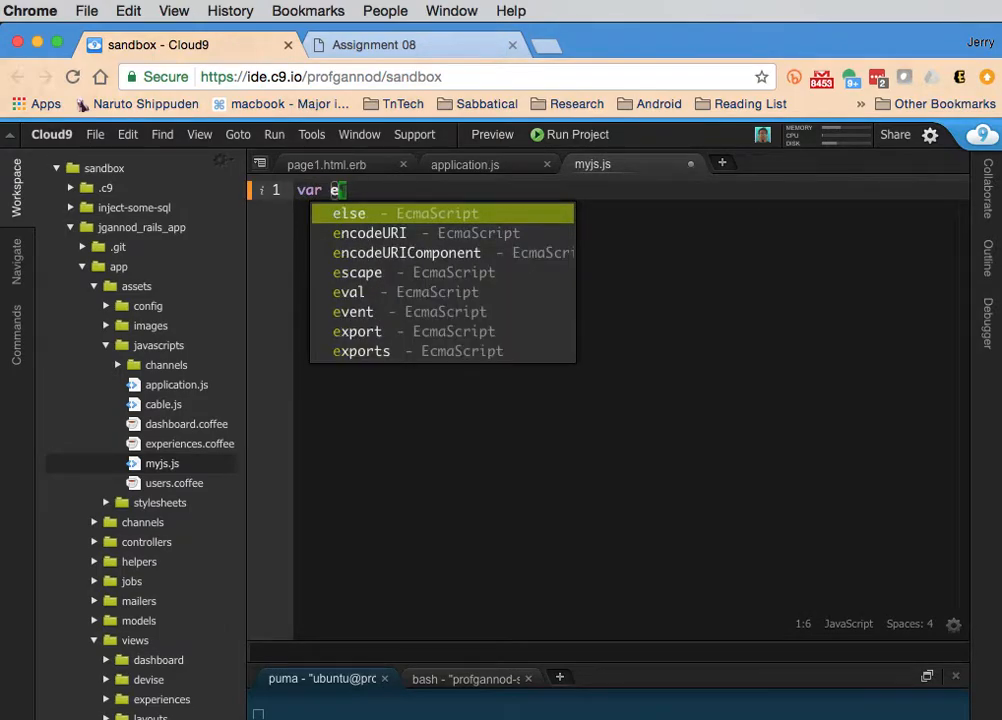
pyautogui.press('BackSpace')
pyautogui.write('myList = ')
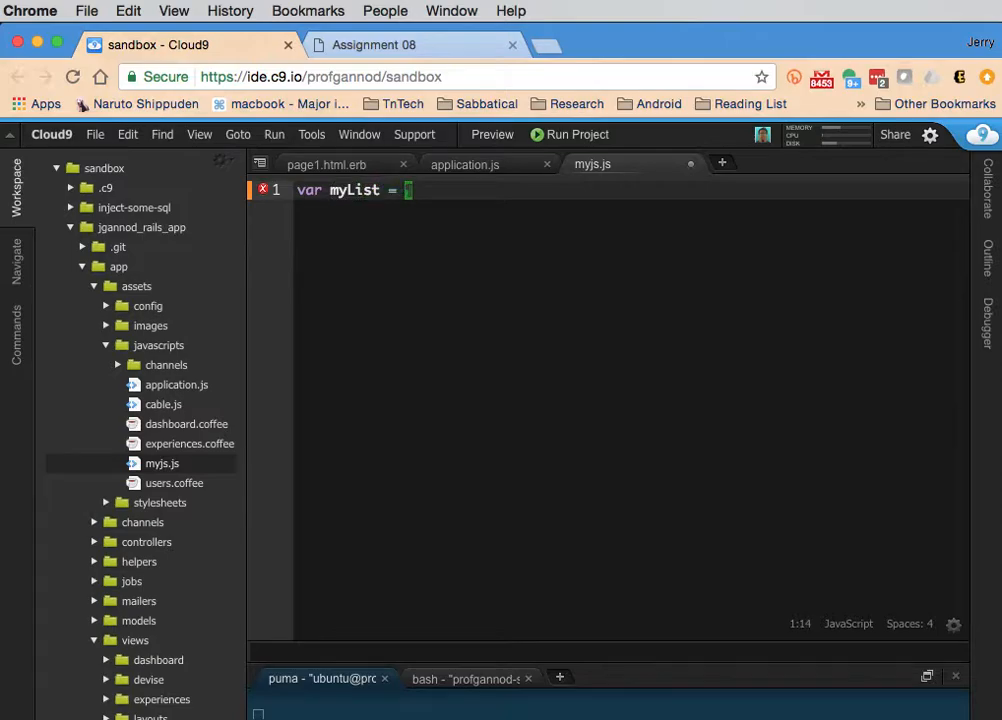
pyautogui.write('document.getElementById("experienceList")')
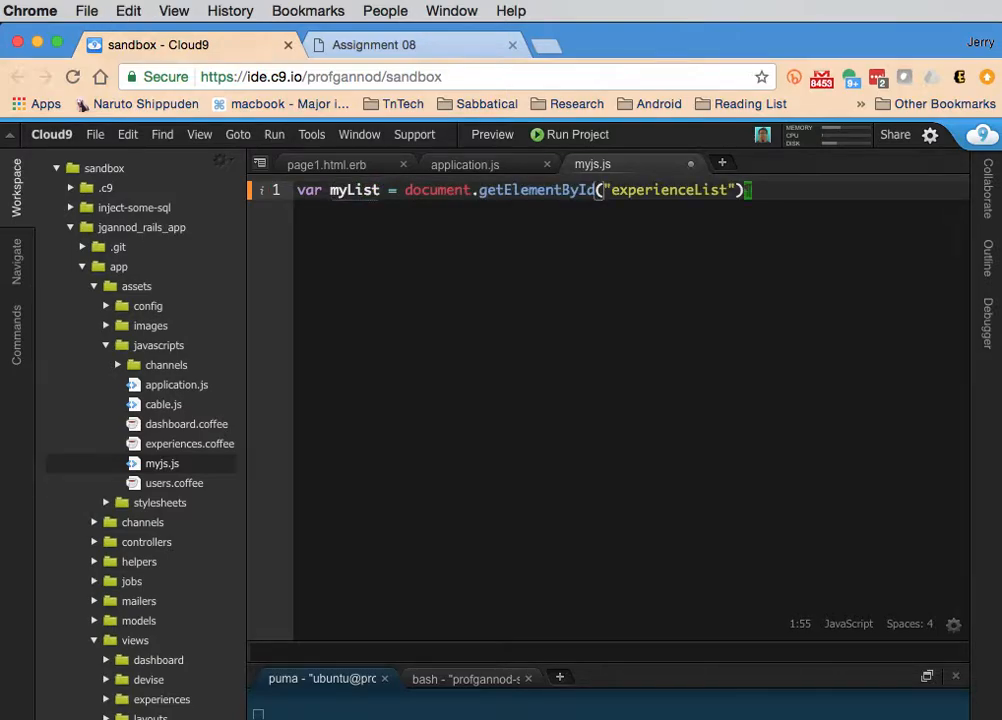
pyautogui.write(';')
pyautogui.press('super+s')
pyautogui.click(352, 45)
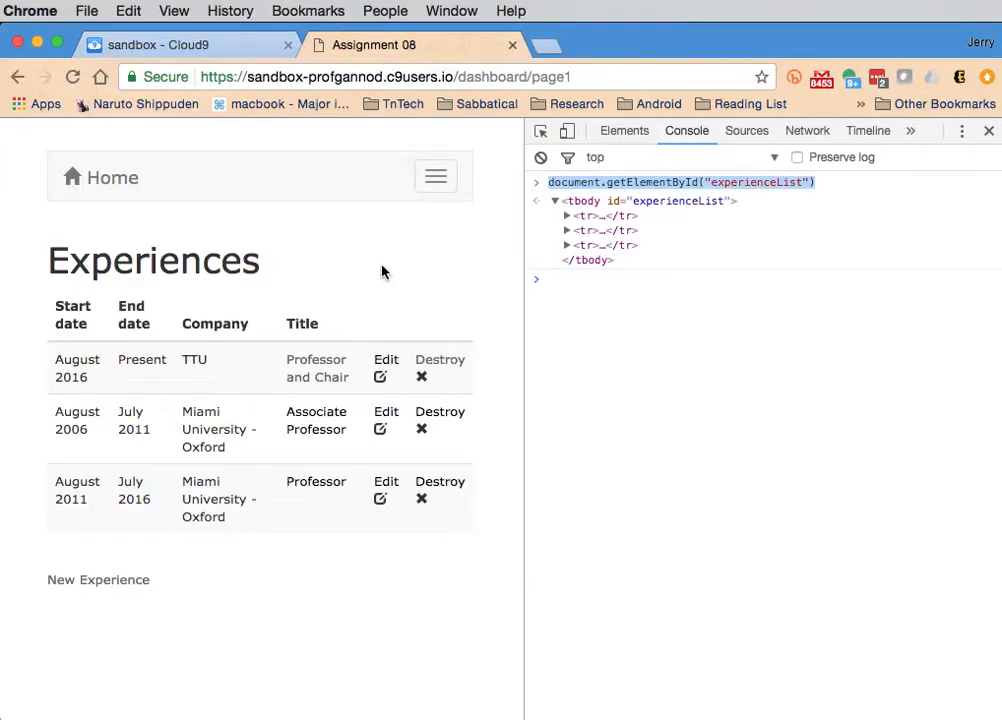
# Step: Reload the Experiences page, evaluate myList in the console (null), then return to page1.html.erb
pyautogui.click(988, 131)
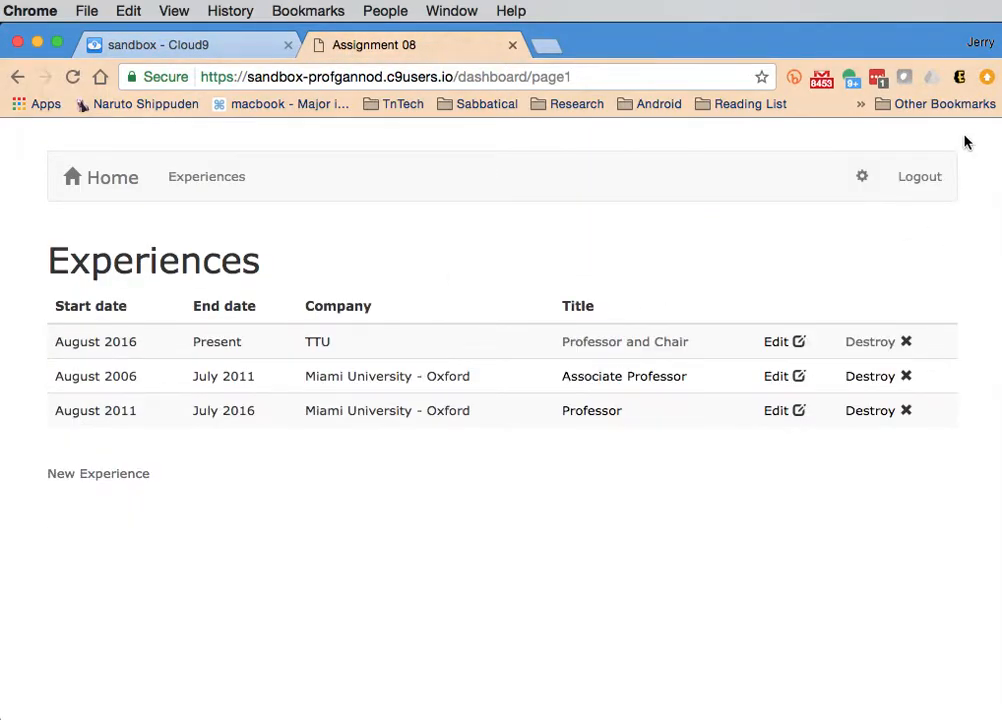
pyautogui.press('super+r')
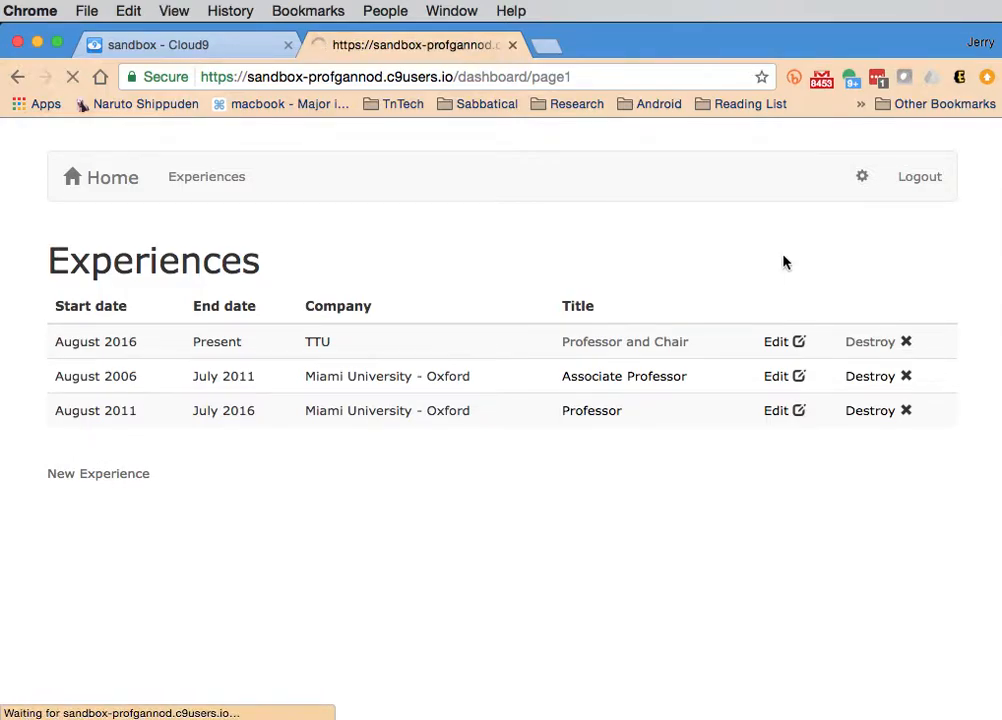
pyautogui.click(174, 11)
pyautogui.moveTo(204, 250)
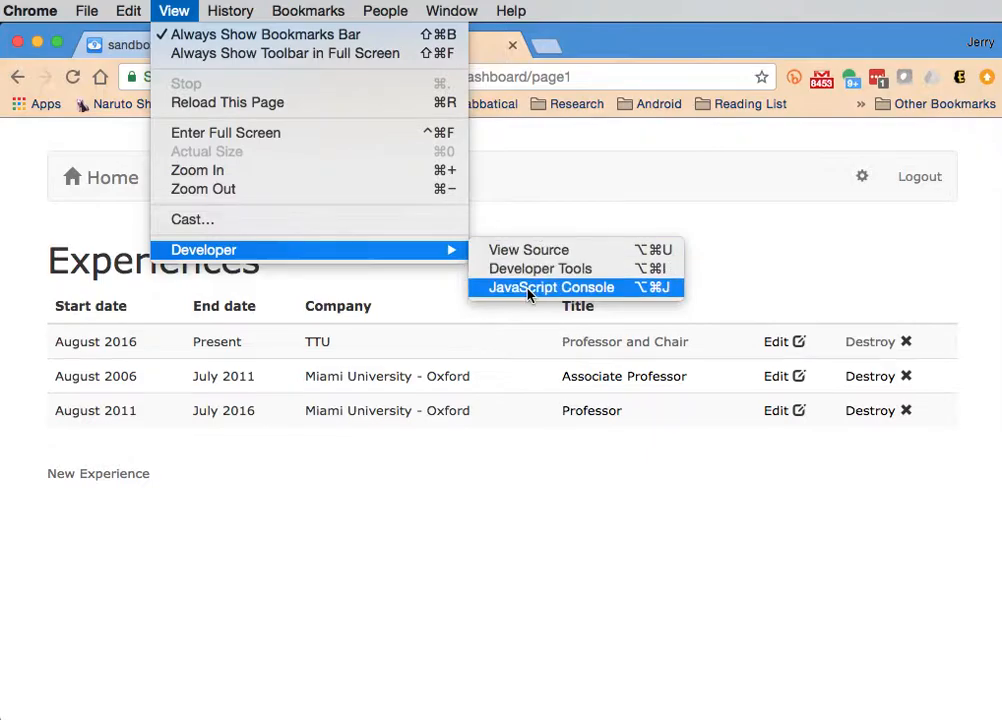
pyautogui.click(528, 289)
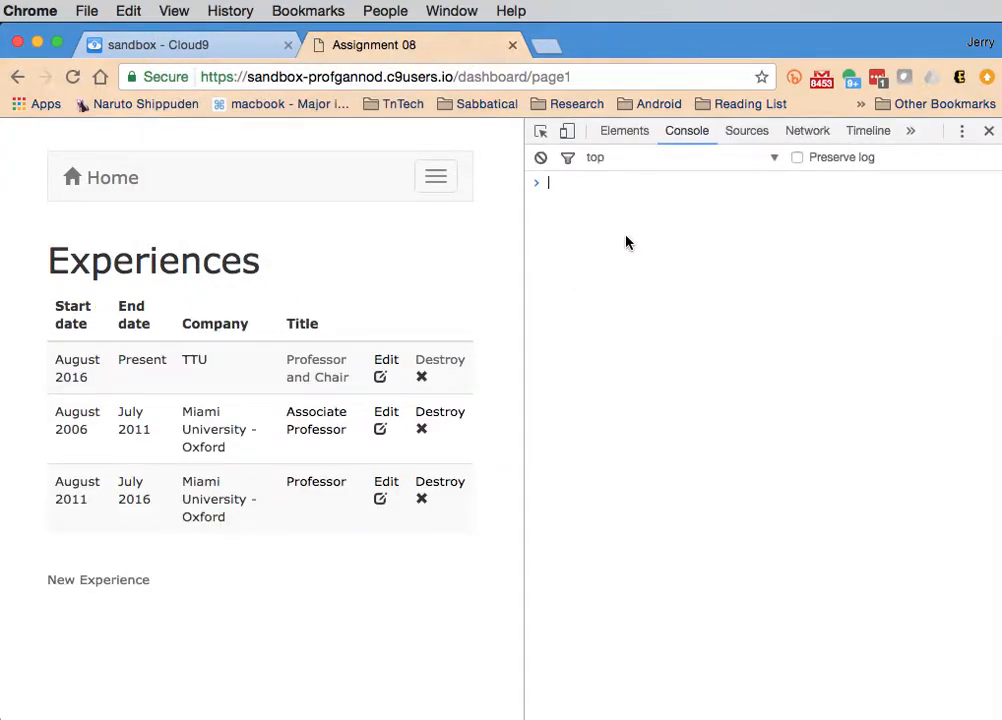
pyautogui.write('myList')
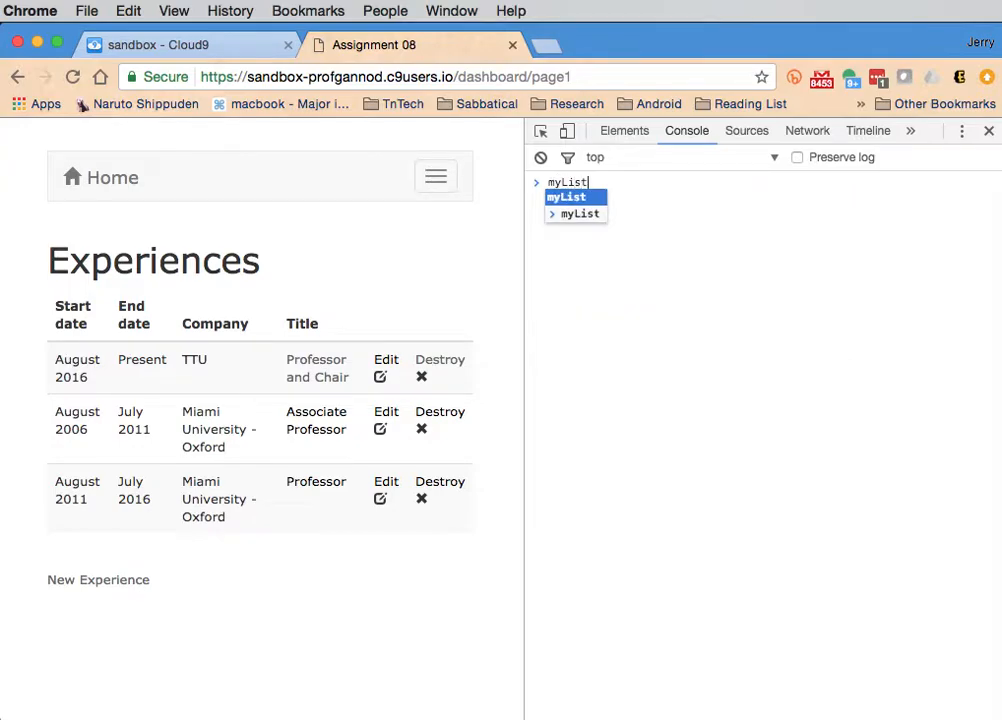
pyautogui.press('Return')
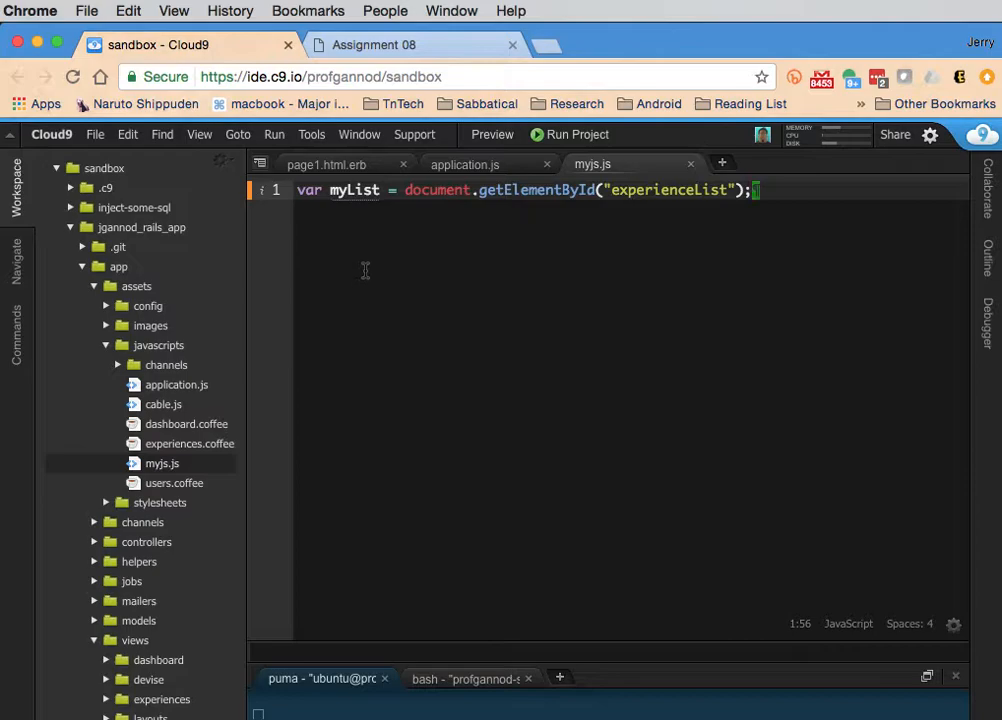
pyautogui.click(340, 170)
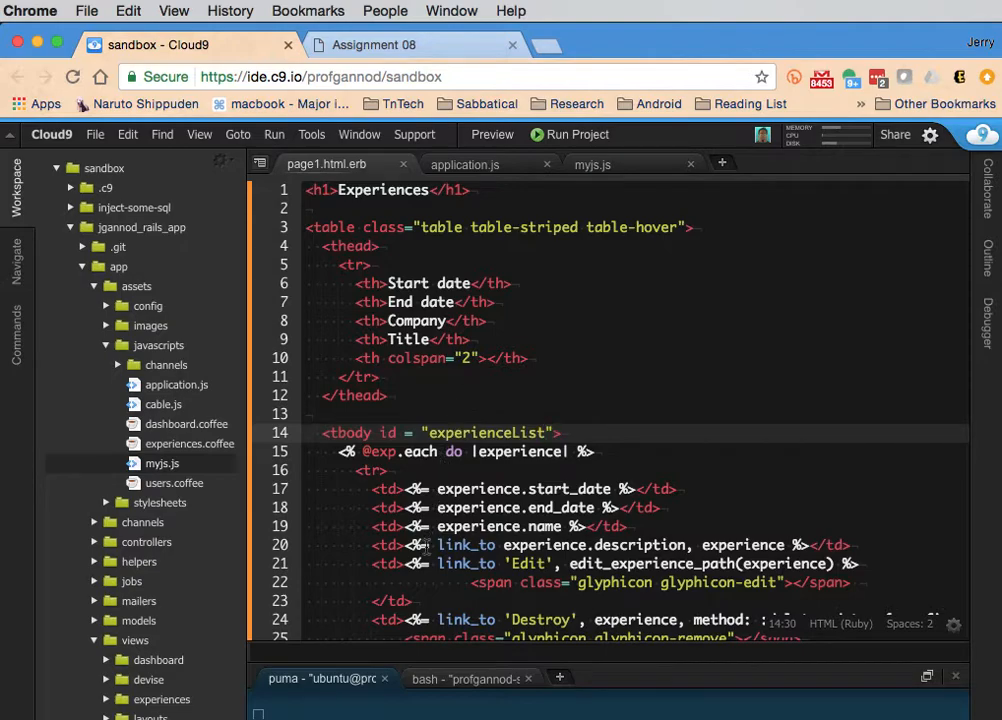
pyautogui.scroll(-5, 525, 305)
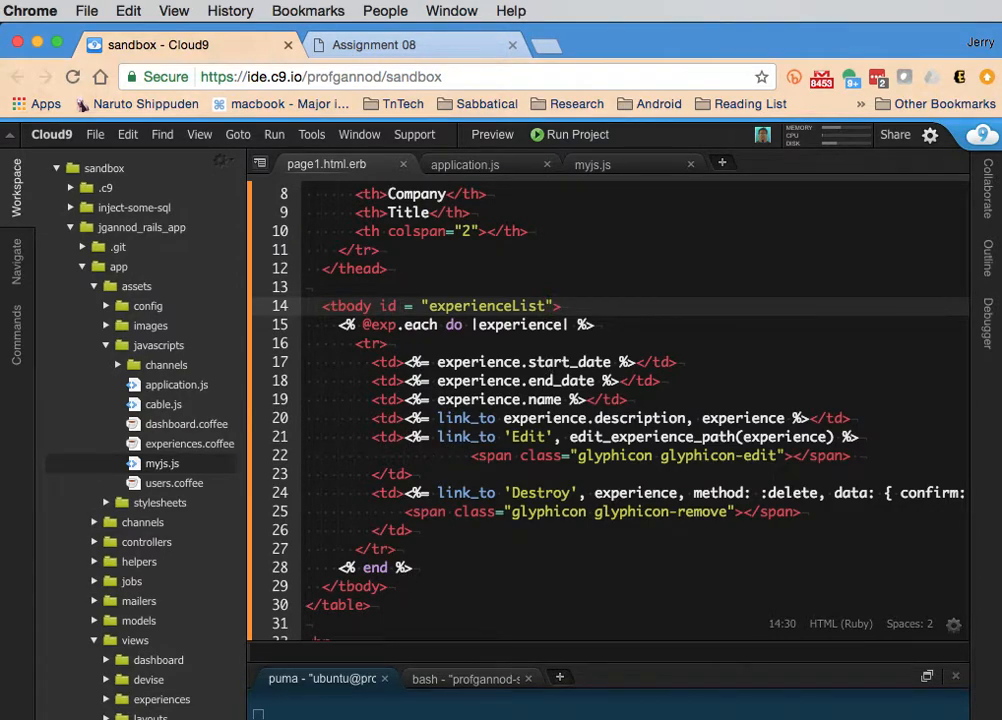
# Step: Return to myjs.js and begin a blank line below the myList assignment
pyautogui.click(594, 166)
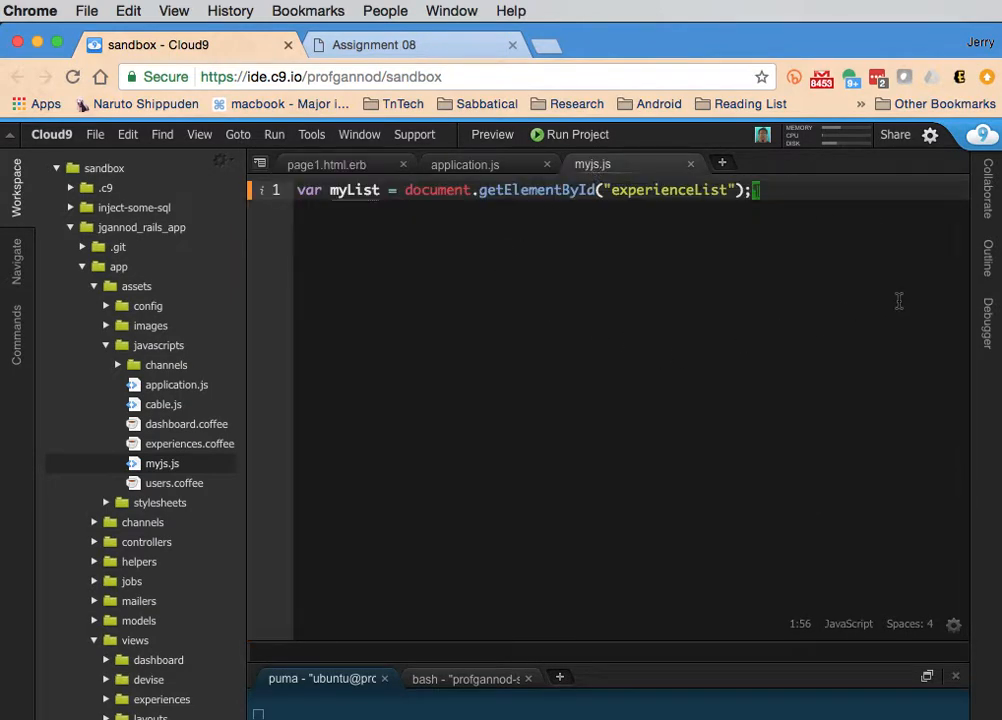
pyautogui.press('Return')
# Step: Write an empty $('document').ready(function(){ ... }); wrapper above the myList line with blank lines in its body
pyautogui.press('Up')
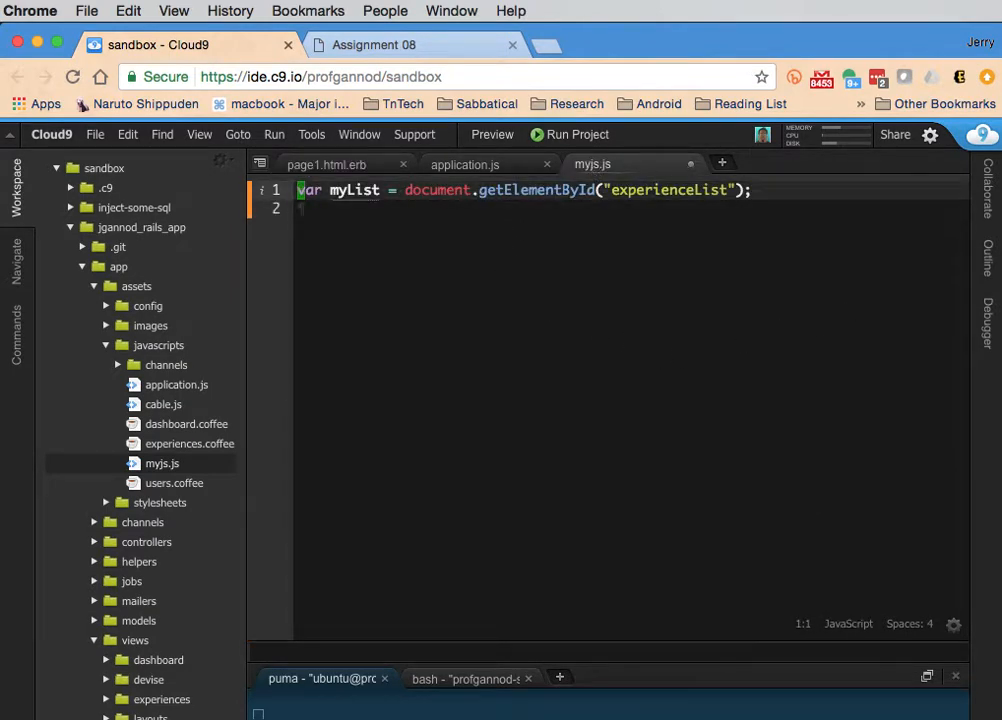
pyautogui.press('Return')
pyautogui.press('Return')
pyautogui.press('Up')
pyautogui.press('Up')
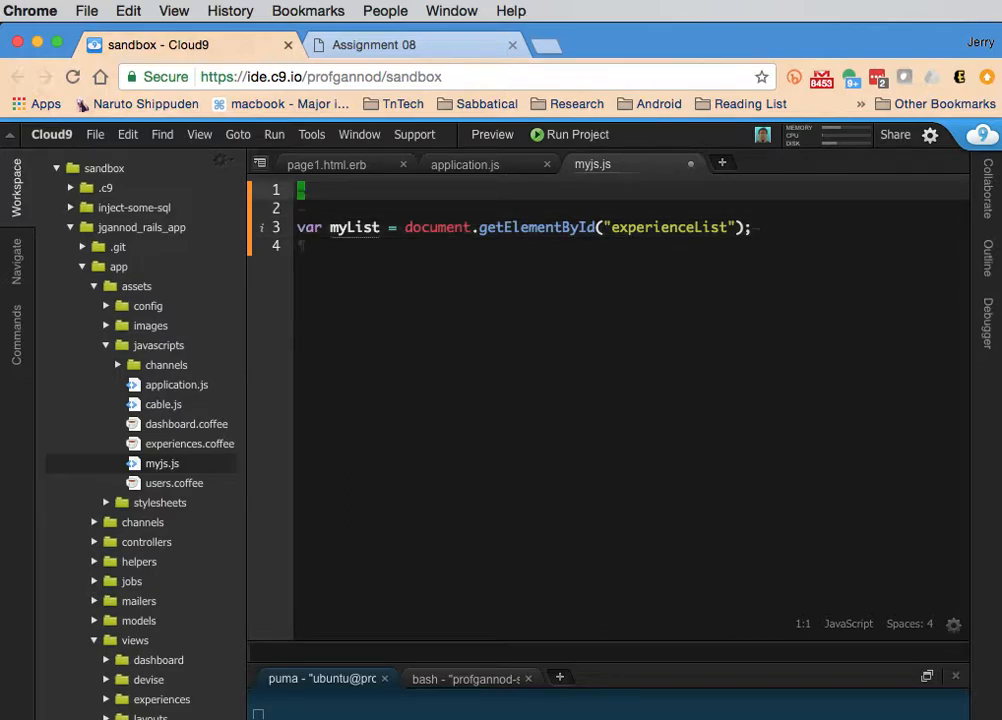
pyautogui.write("$('")
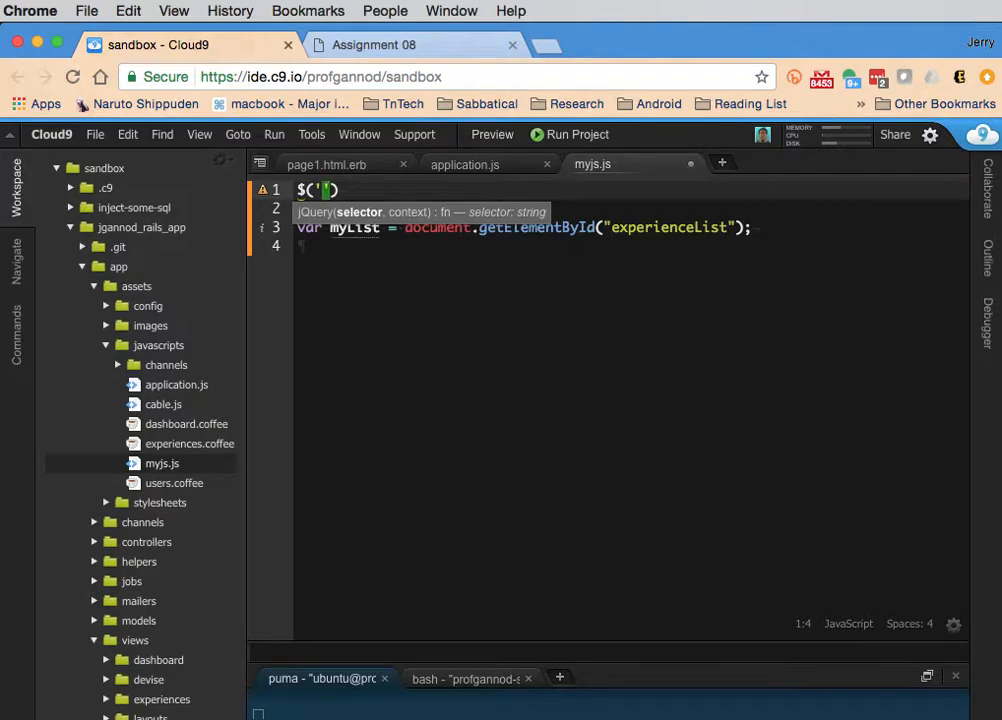
pyautogui.write('doc')
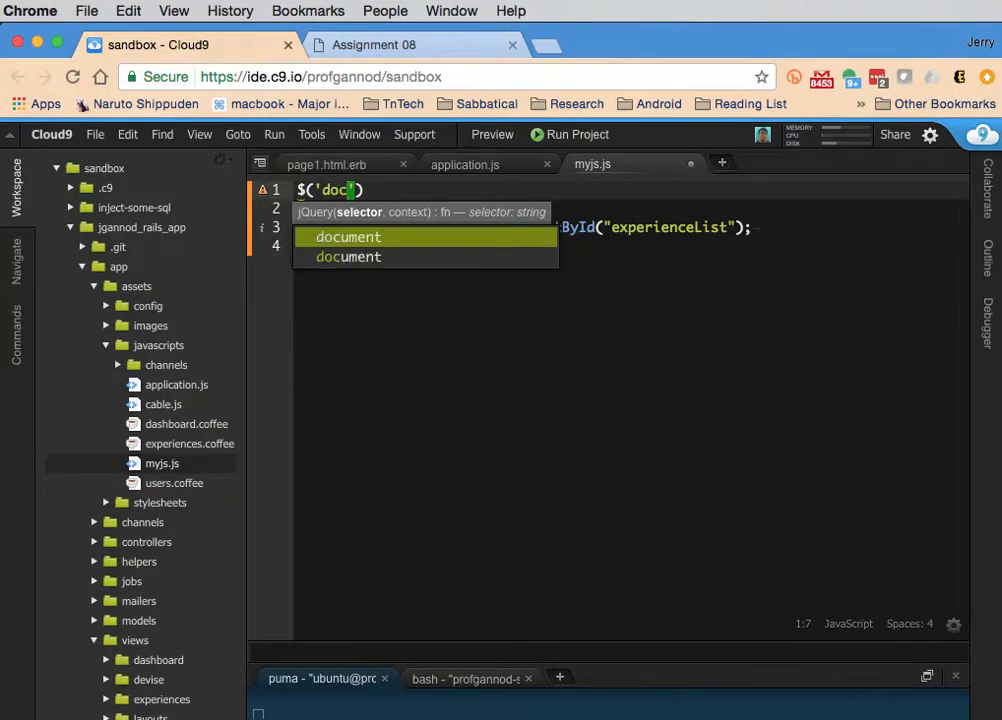
pyautogui.write('u')
pyautogui.press('Return')
pyautogui.press('Right')
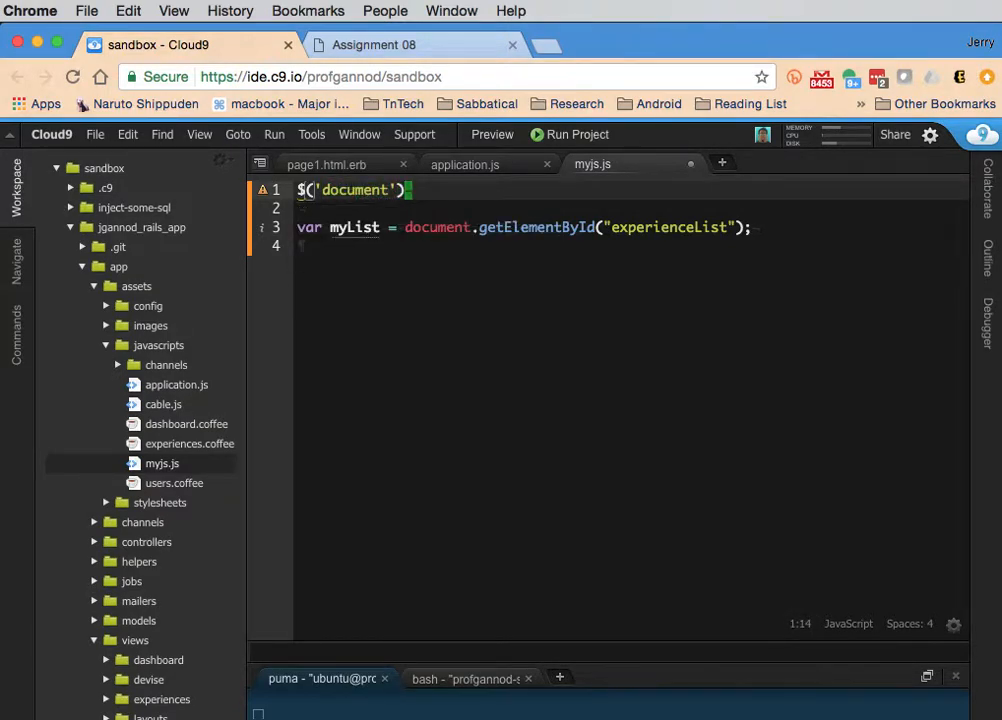
pyautogui.write('.')
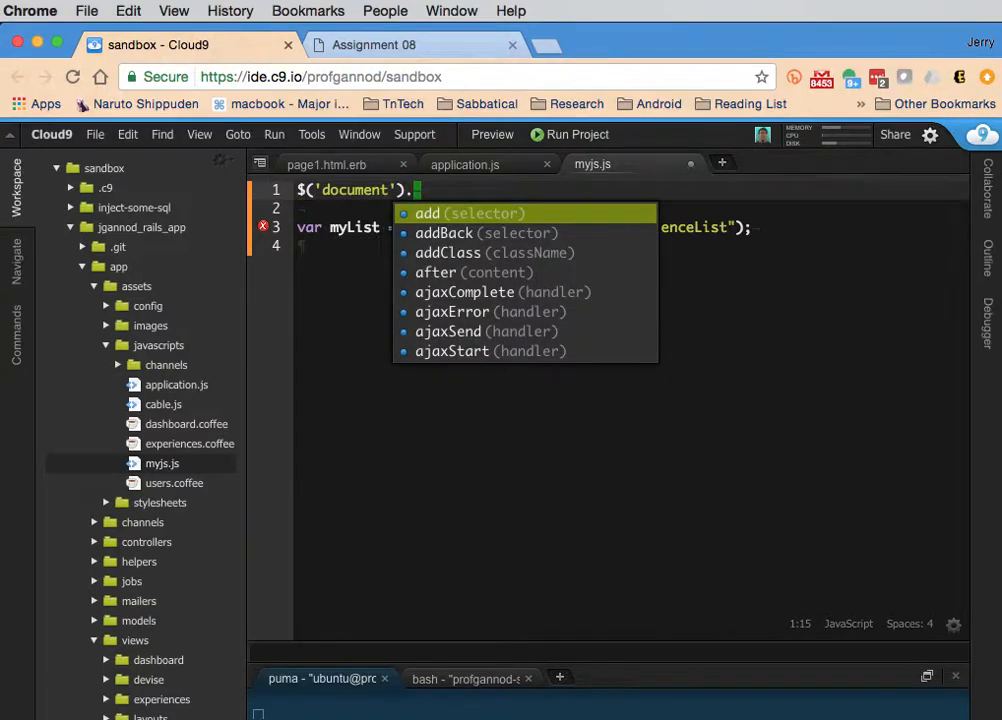
pyautogui.write('ready')
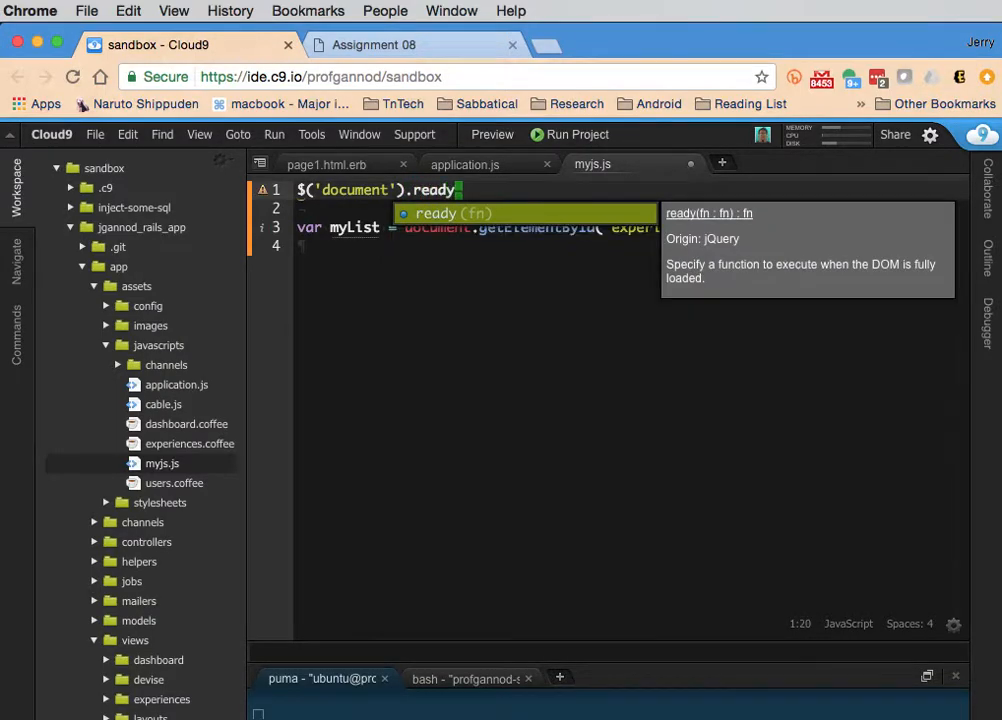
pyautogui.write('(')
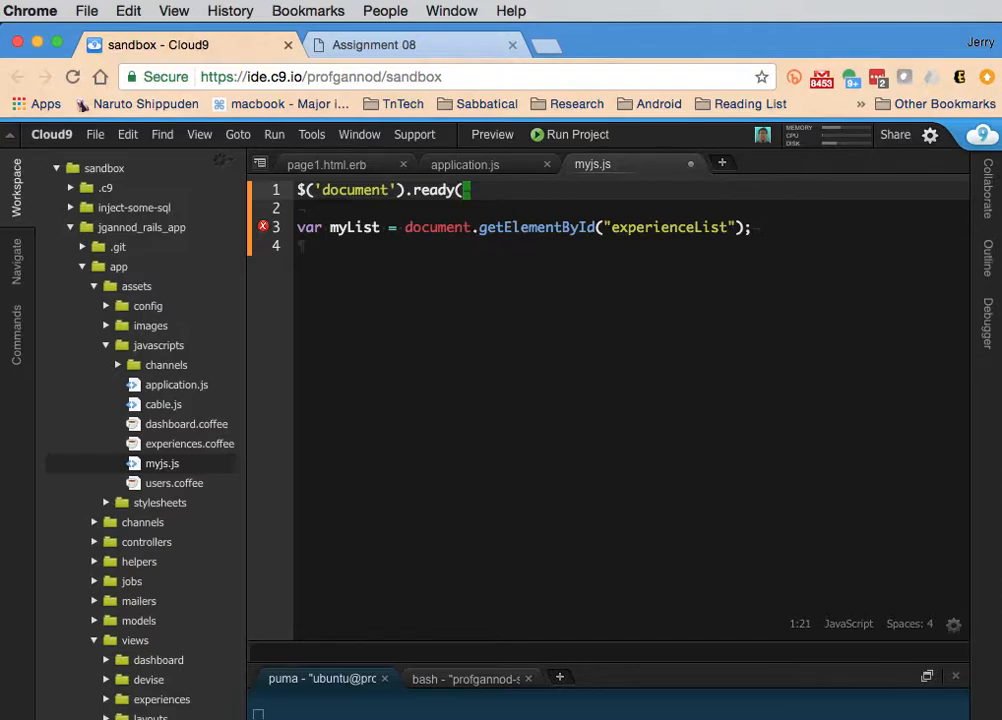
pyautogui.write('function')
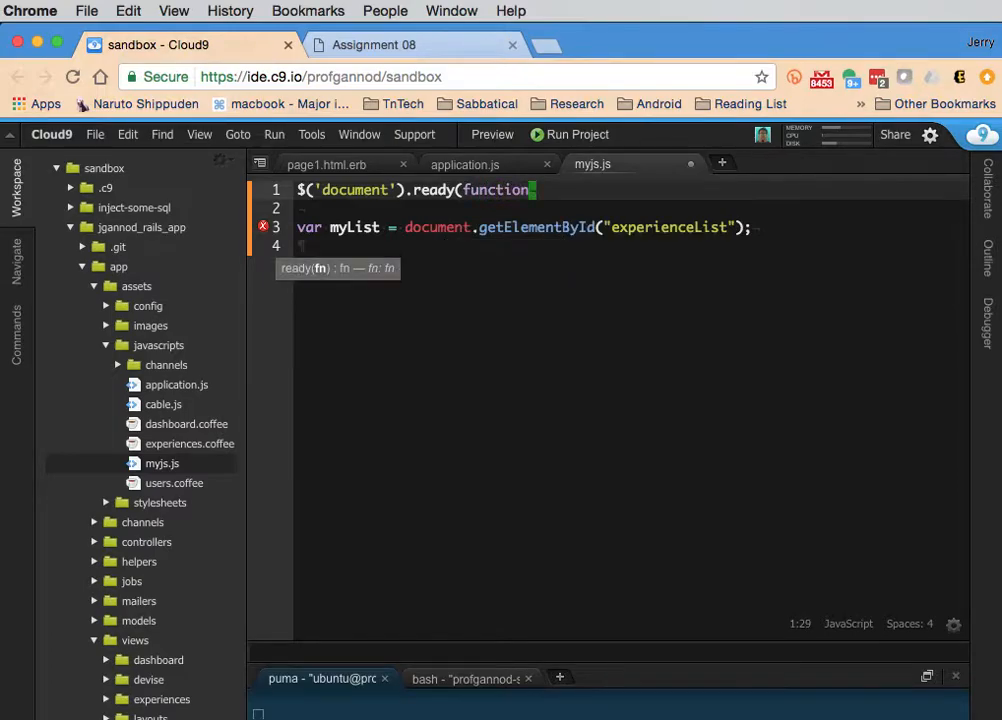
pyautogui.write('(')
pyautogui.write('){')
pyautogui.press('Return')
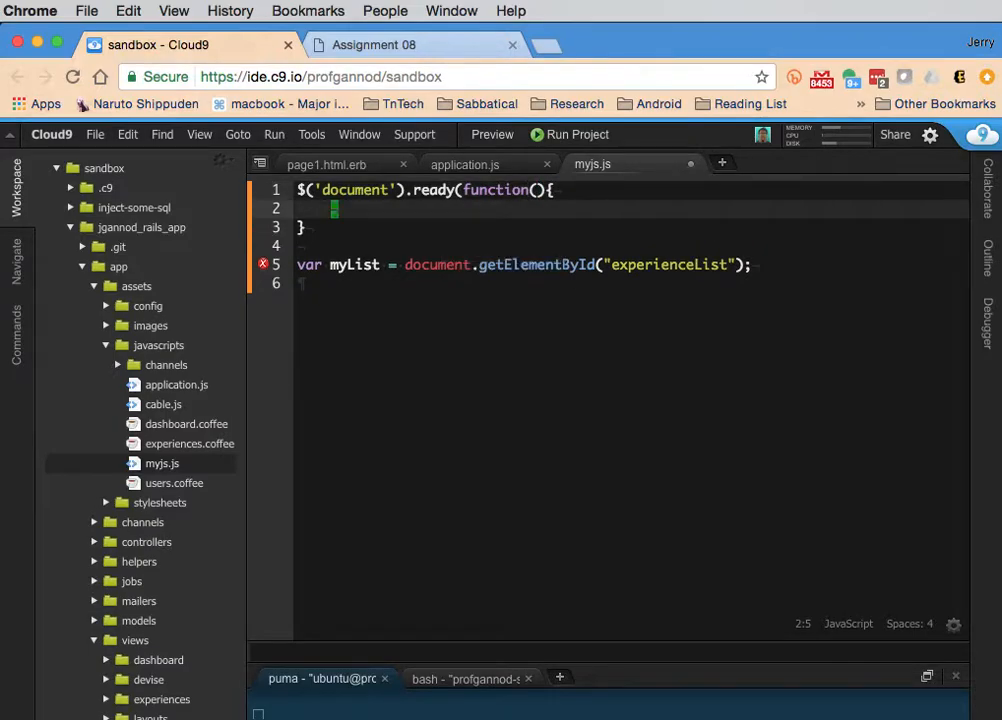
pyautogui.press('Down')
pyautogui.write(');')
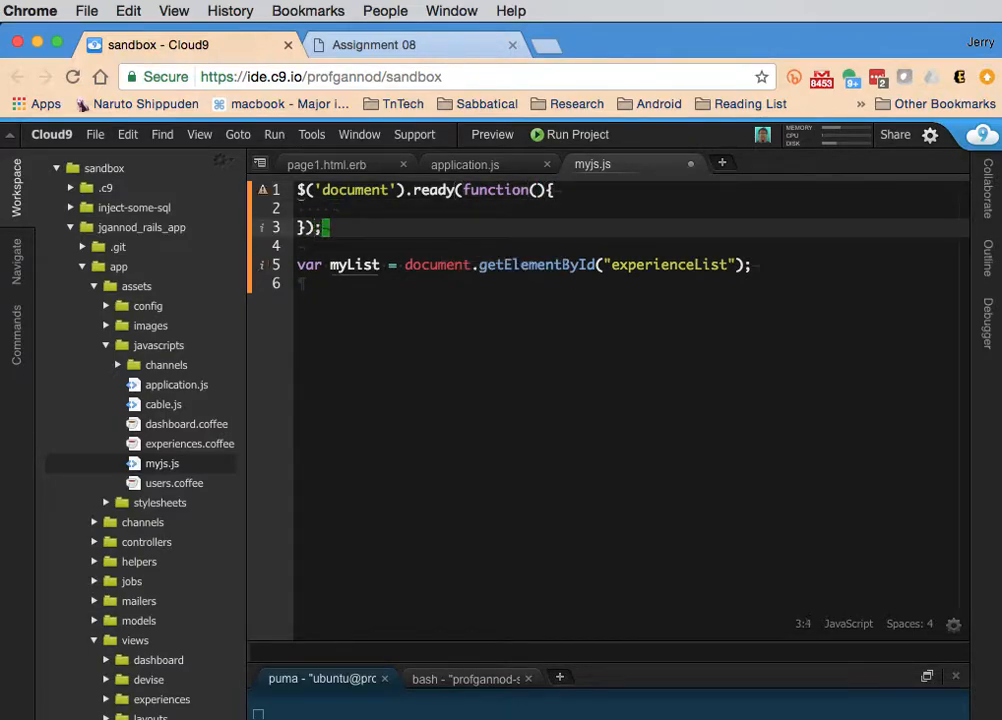
pyautogui.press('Up')
pyautogui.press('Return')
pyautogui.press('Return')
pyautogui.press('Up')
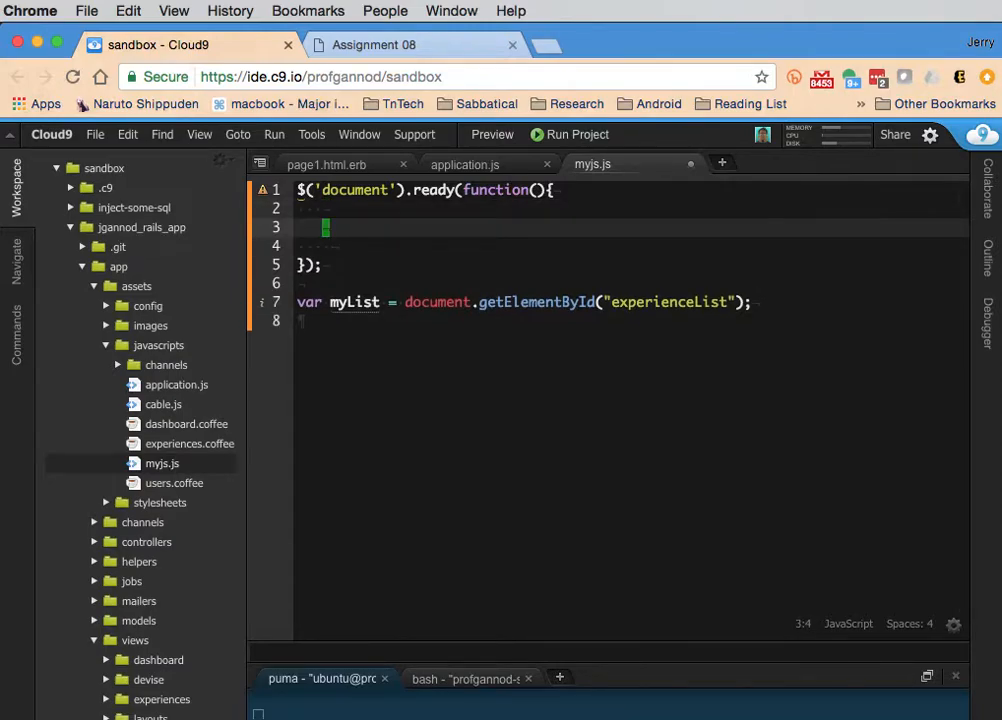
pyautogui.write('if(')
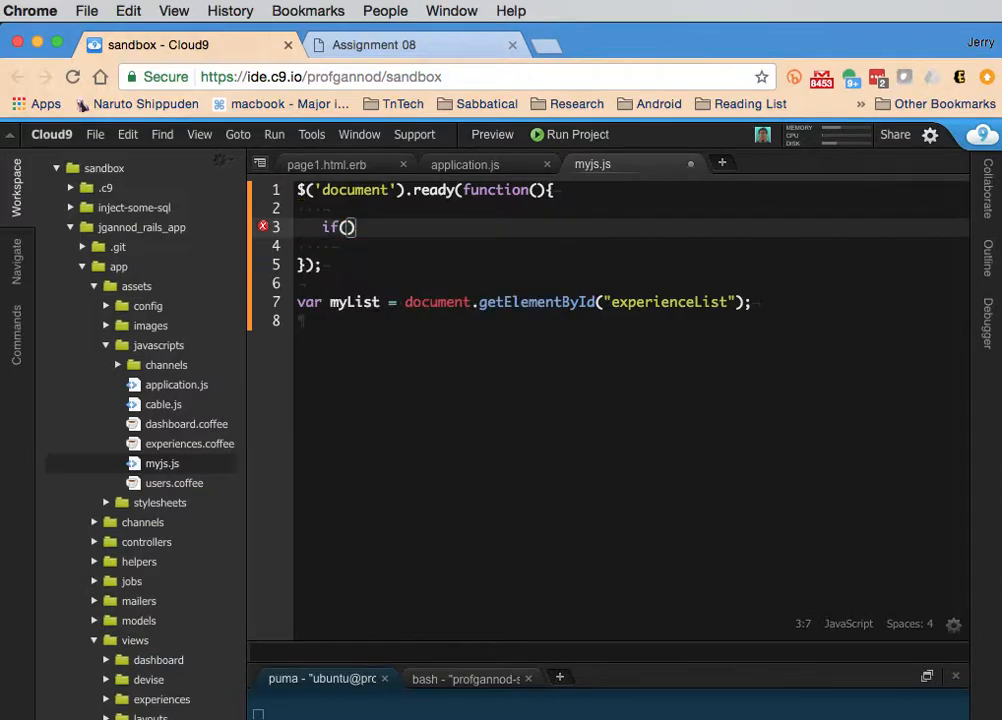
pyautogui.write('$')
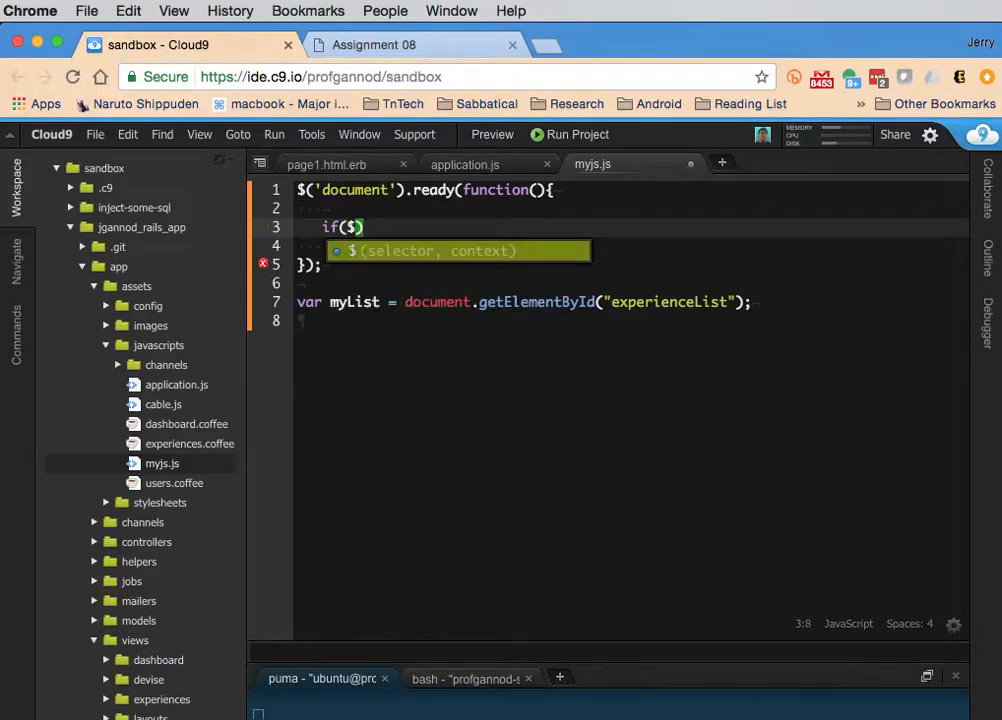
pyautogui.write('(#')
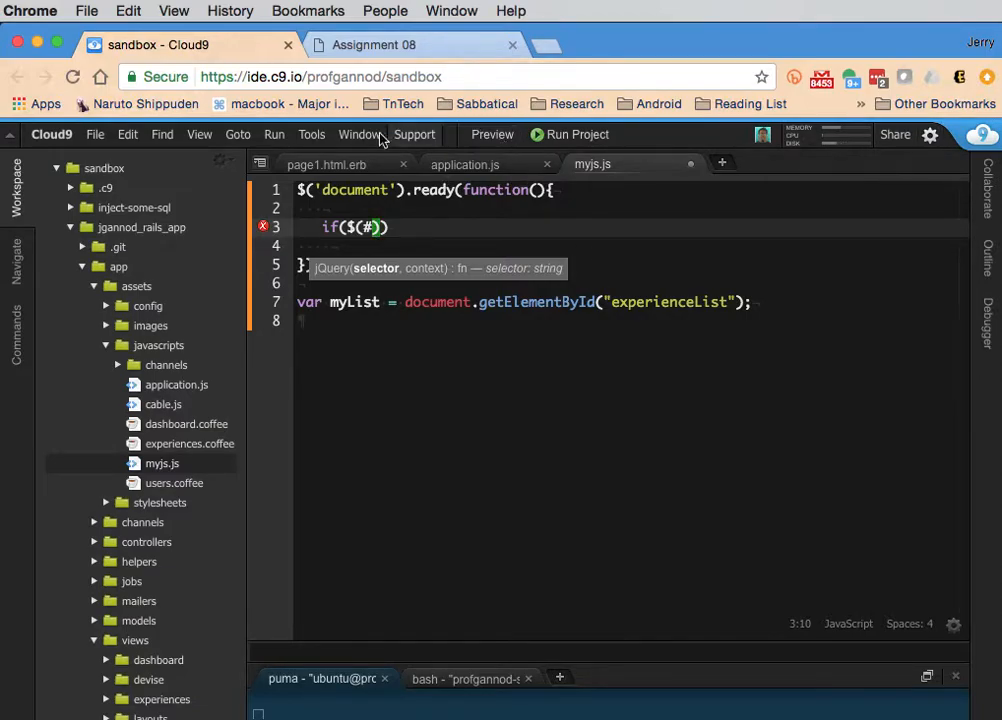
# Step: Write the condition if($('#experienceList').length){ after checking the table id in page1.html.erb
pyautogui.click(360, 170)
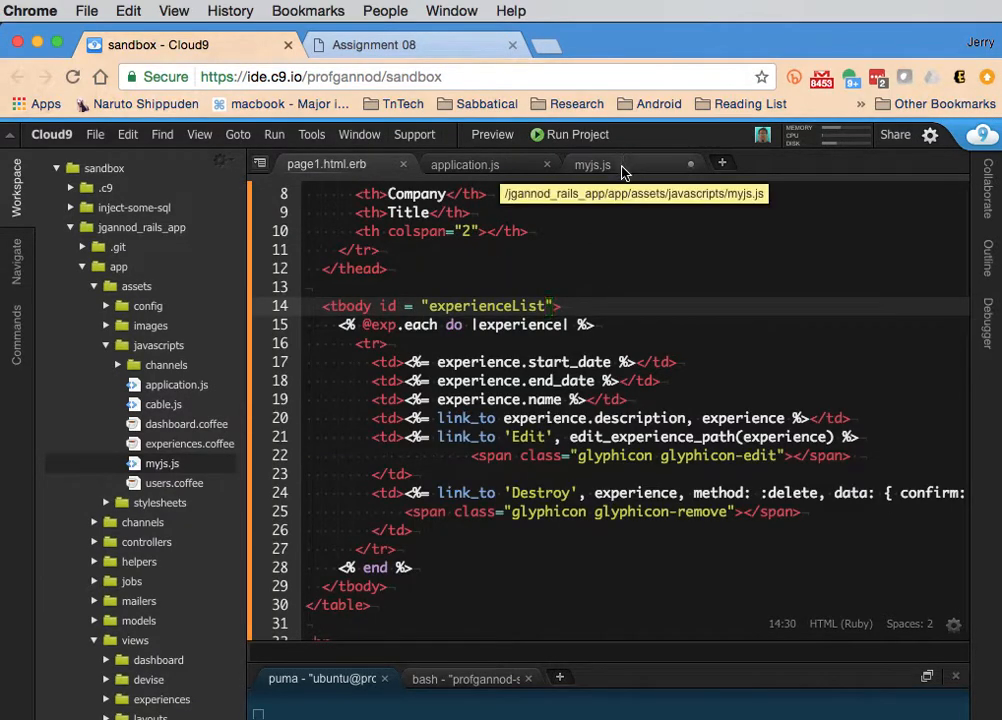
pyautogui.click(622, 172)
pyautogui.write('e')
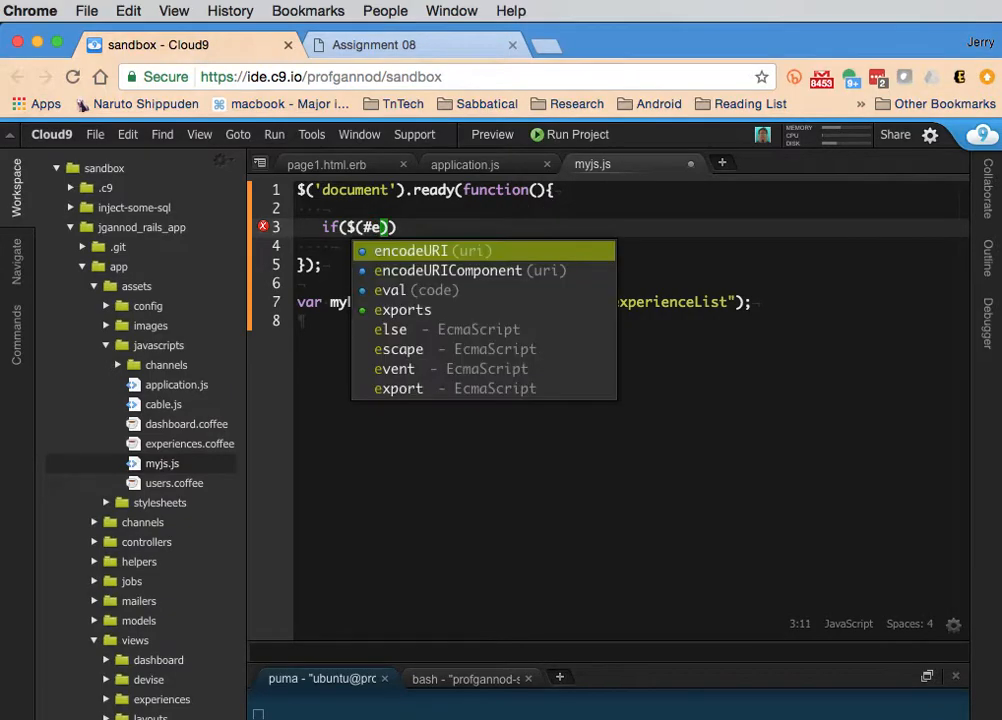
pyautogui.press('BackSpace')
pyautogui.write('e')
pyautogui.press('BackSpace')
pyautogui.press('BackSpace')
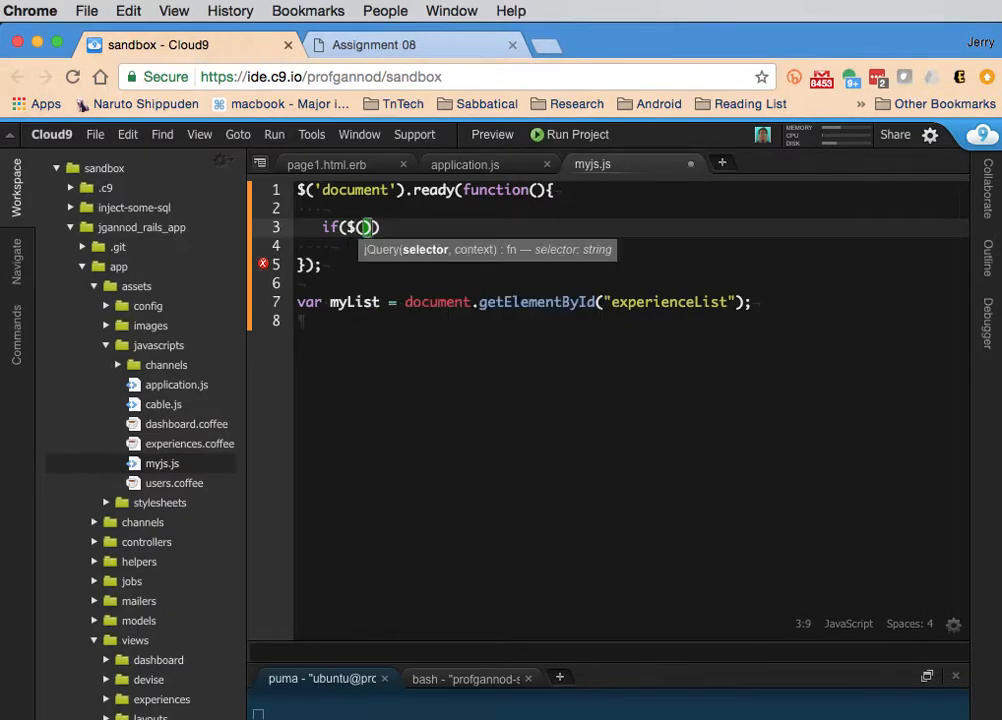
pyautogui.write("'#e")
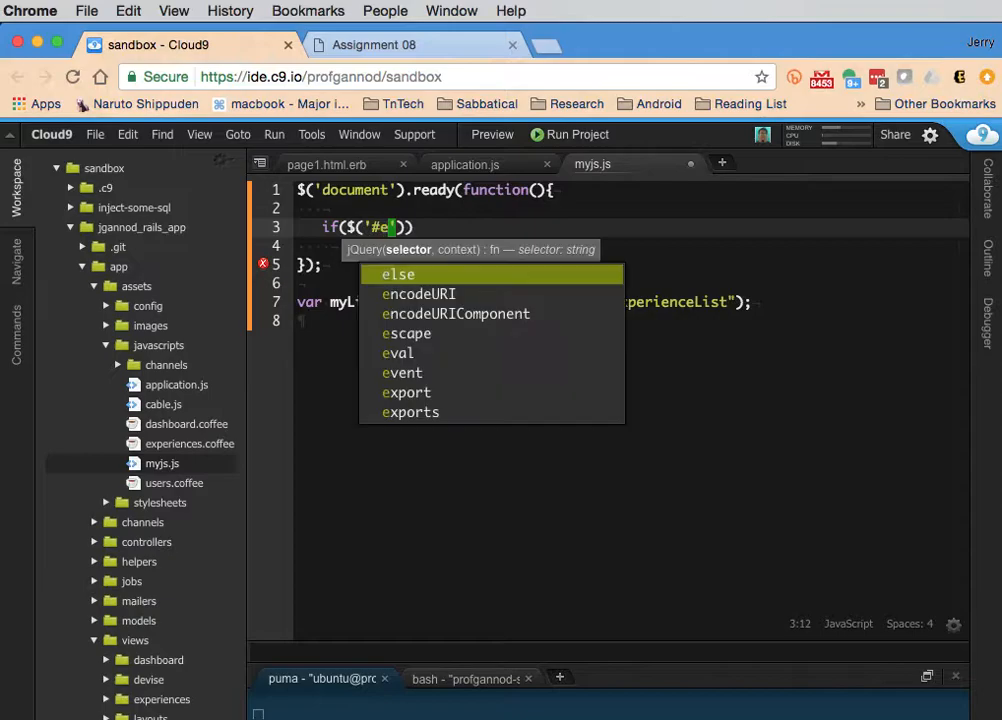
pyautogui.write('xpe')
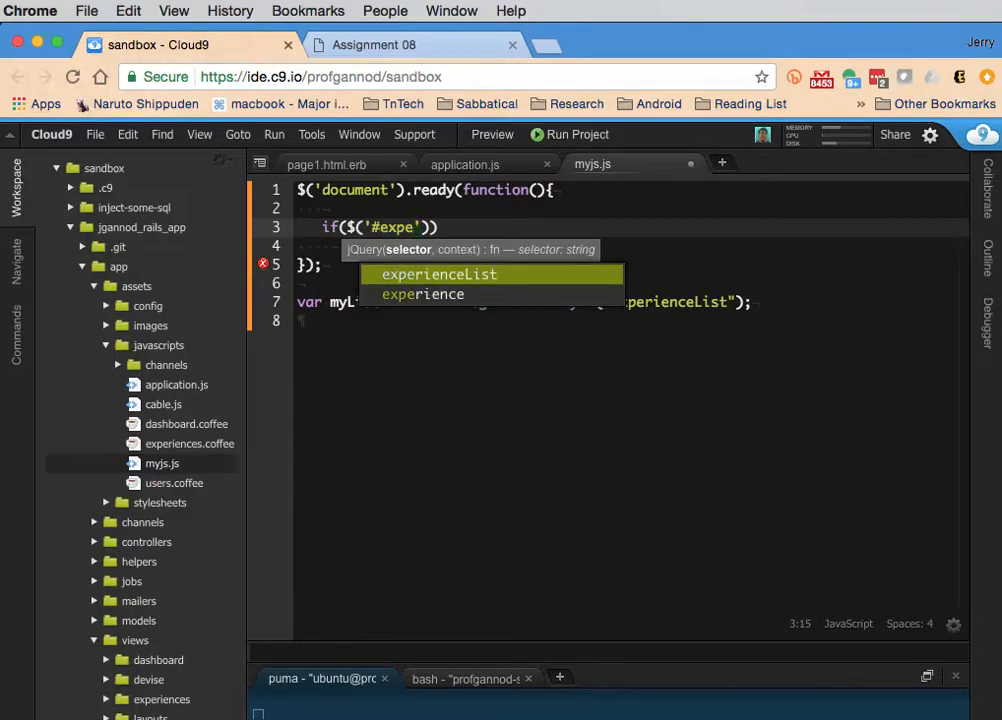
pyautogui.press('Return')
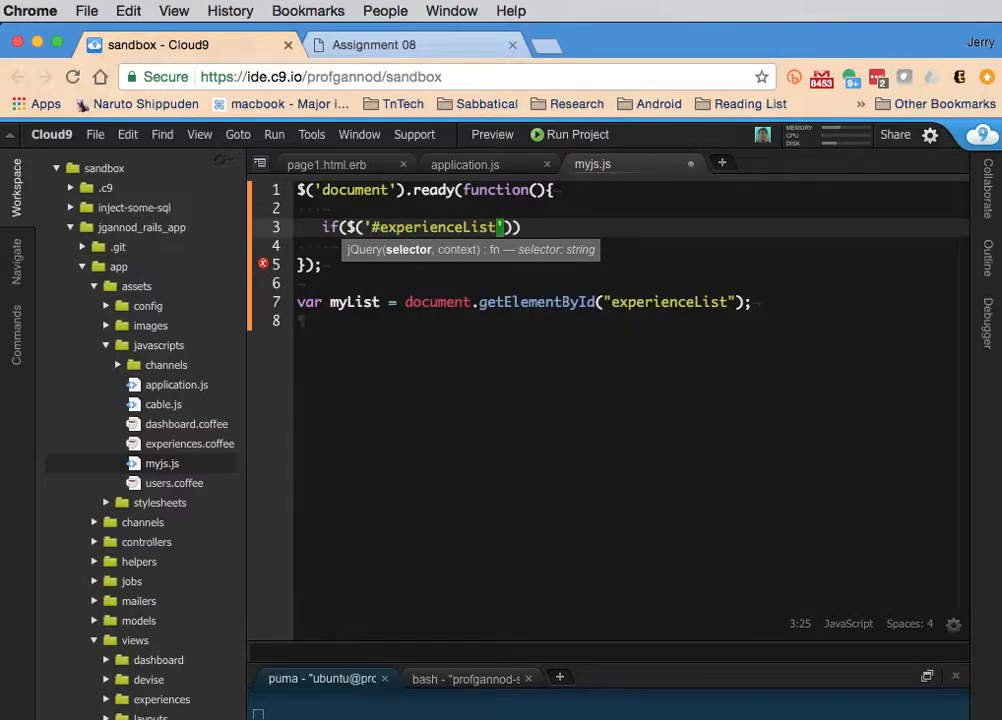
pyautogui.write("').")
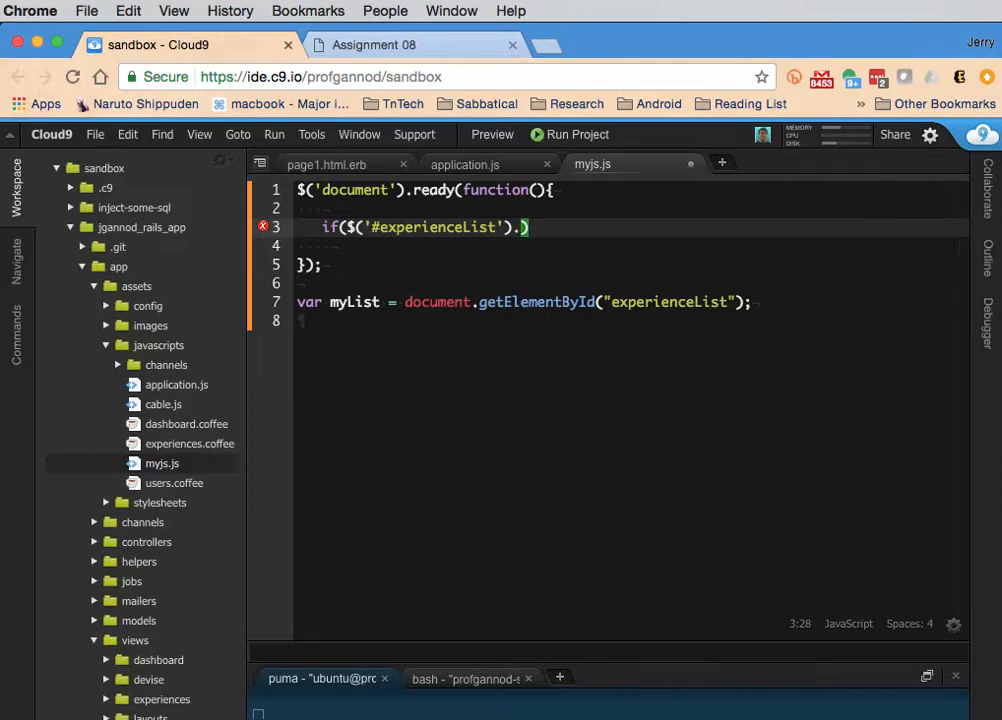
pyautogui.write('length){')
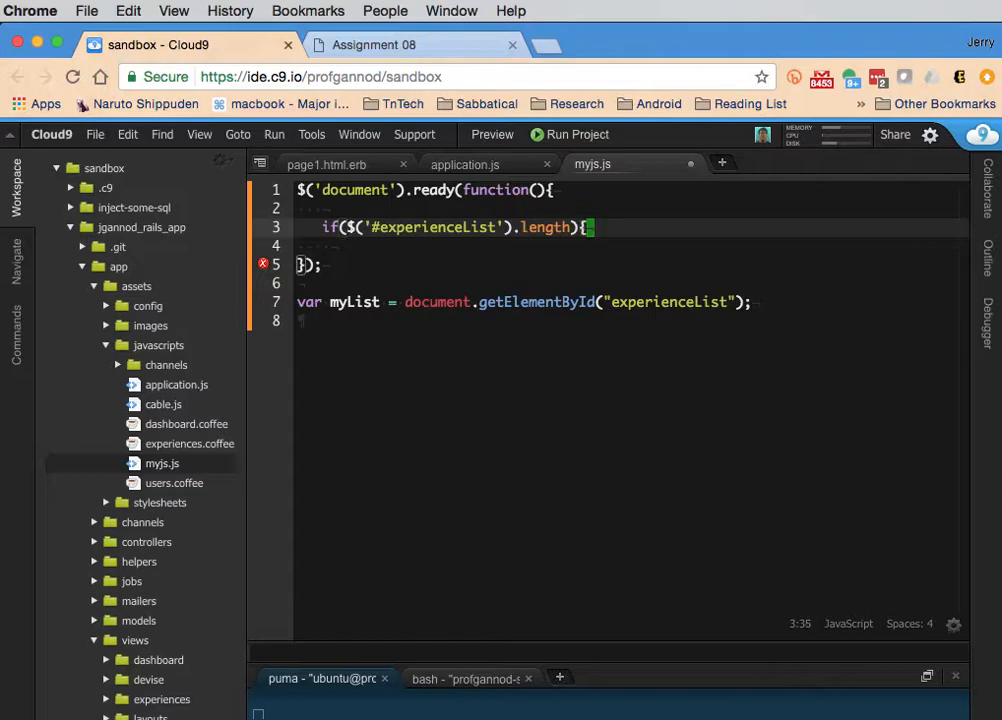
# Step: Open an indented line inside the if block and move down to the old myList line
pyautogui.press('Return')
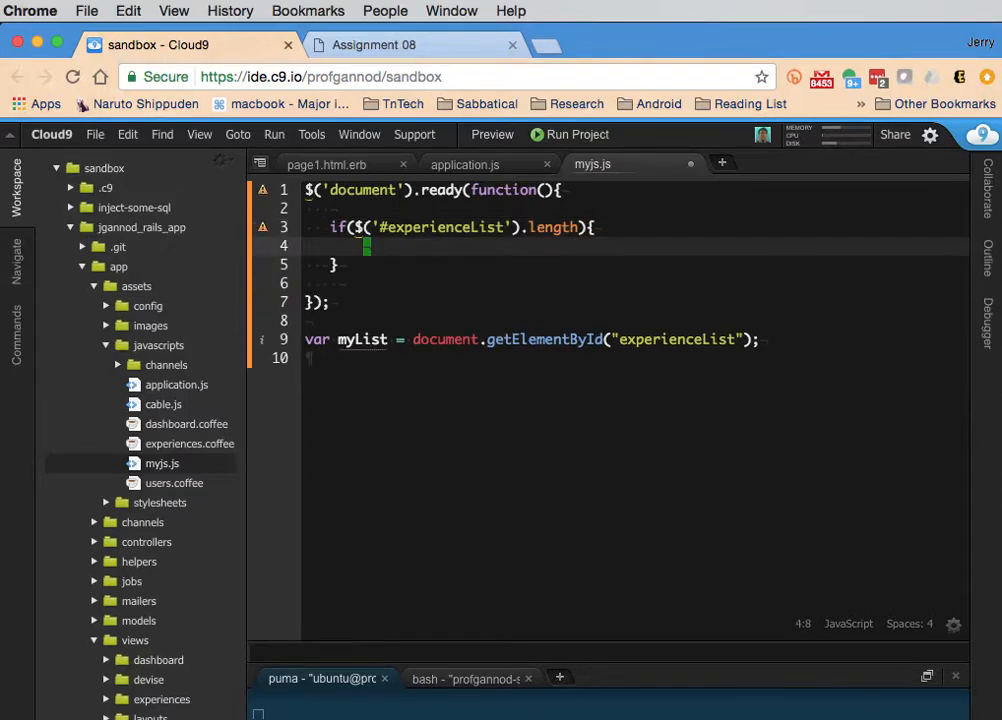
pyautogui.press('Down')
pyautogui.press('Down')
pyautogui.press('Down')
pyautogui.press('Down')
pyautogui.press('Down')
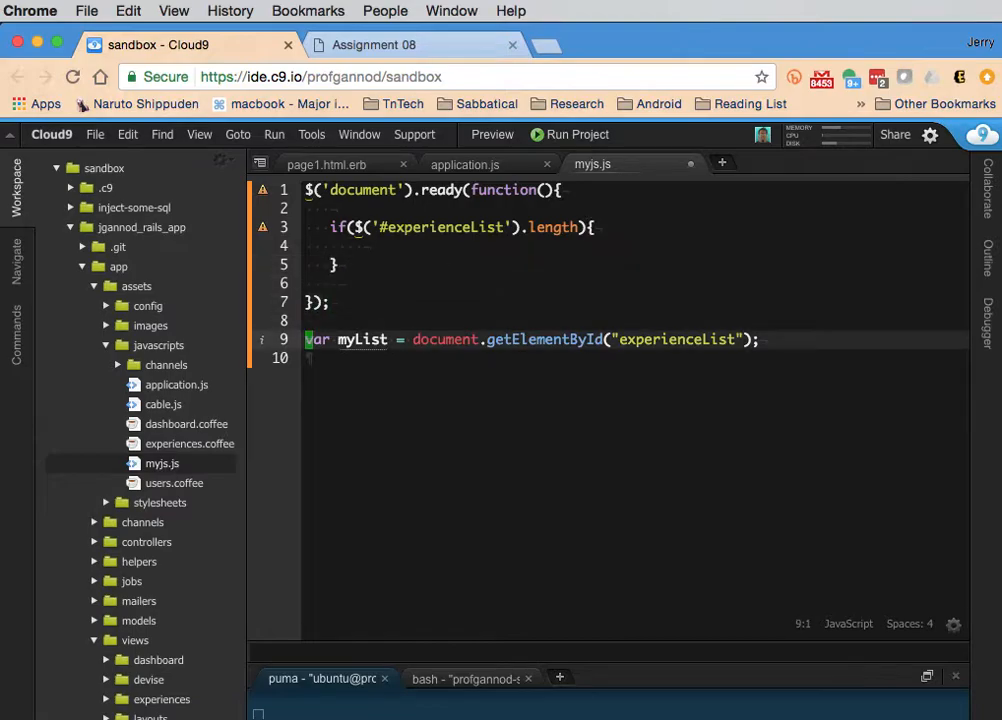
pyautogui.press('Down')
# Step: Move the var myList = document.getElementById("experienceList") line inside the if block
pyautogui.press('super+x')
pyautogui.press('Up')
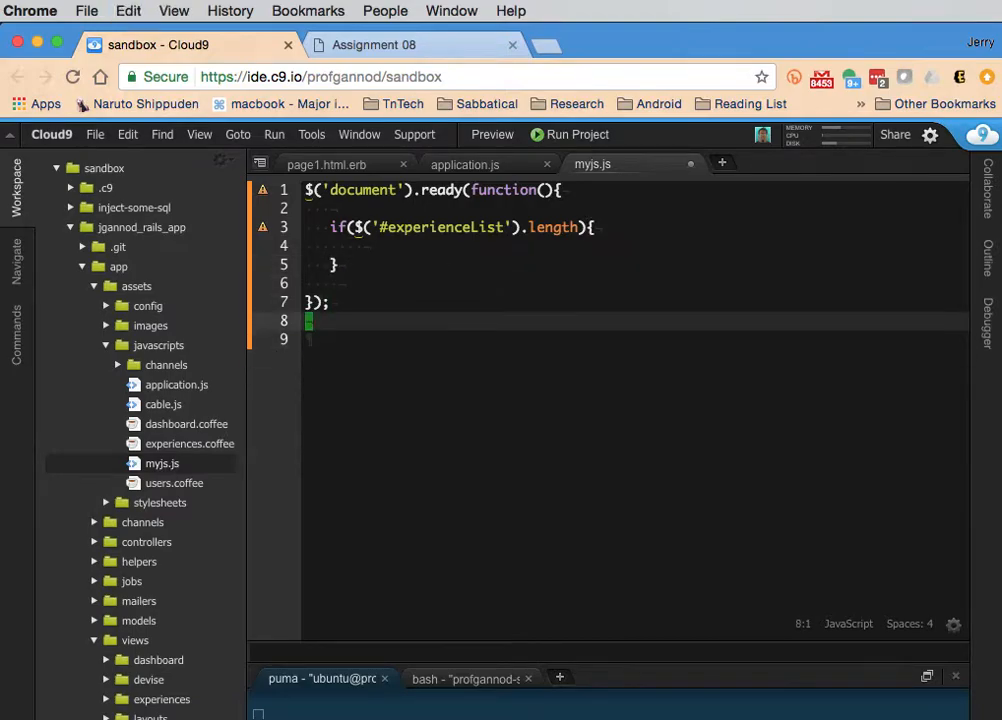
pyautogui.press('Up')
pyautogui.press('Up')
pyautogui.press('Up')
pyautogui.press('Up')
pyautogui.press('super+v')
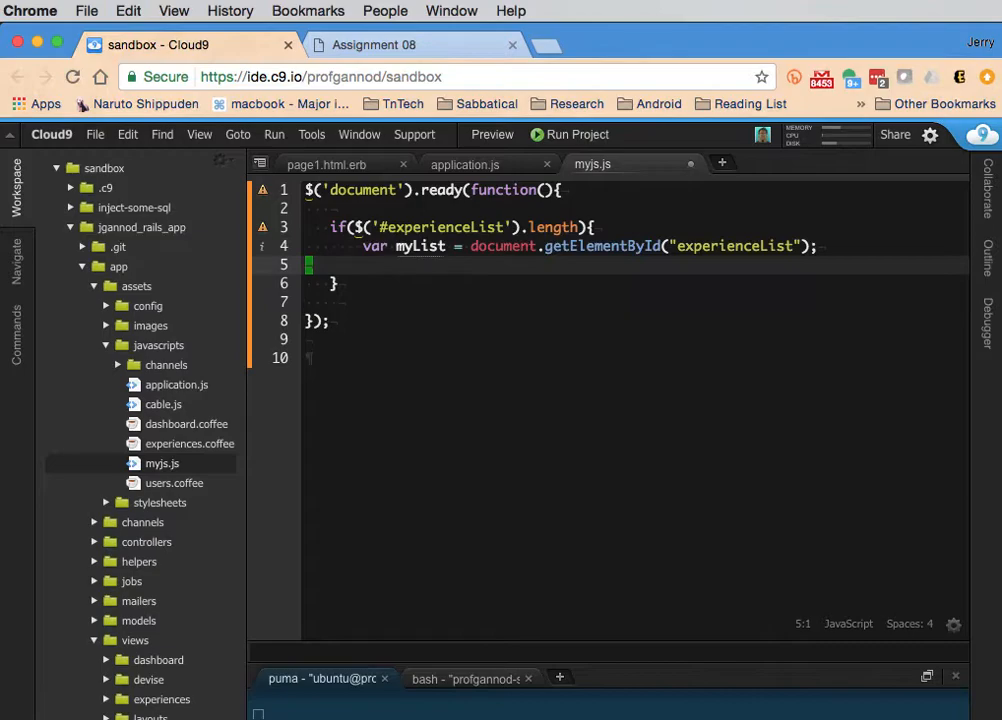
# Step: Rename the variable to myexpList and save myjs.js
pyautogui.doubleClick(427, 246)
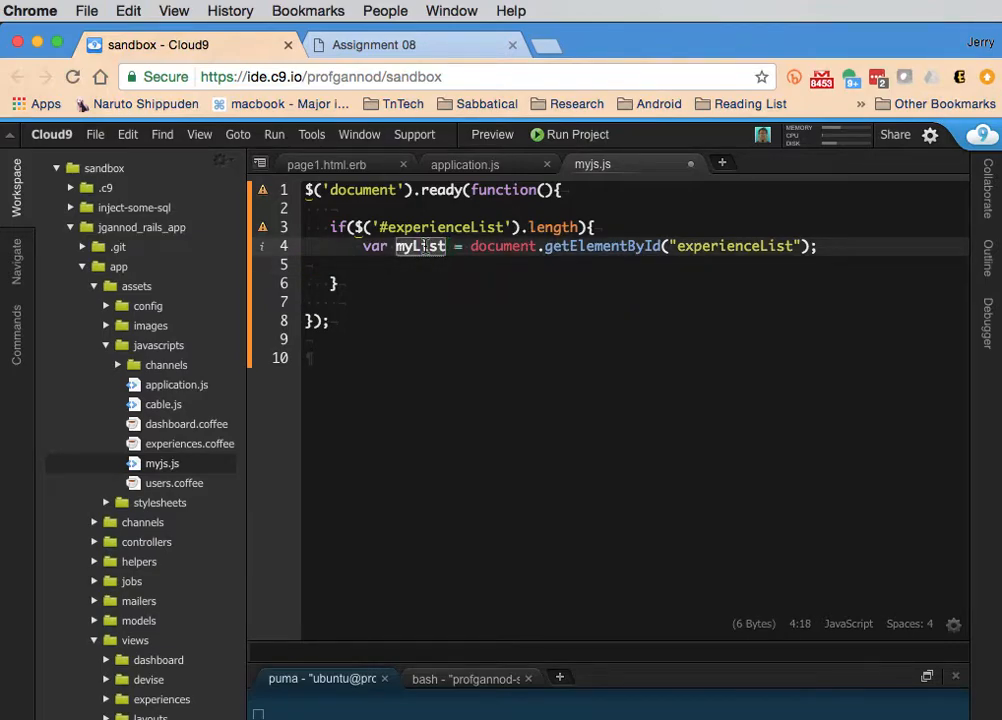
pyautogui.write('mye')
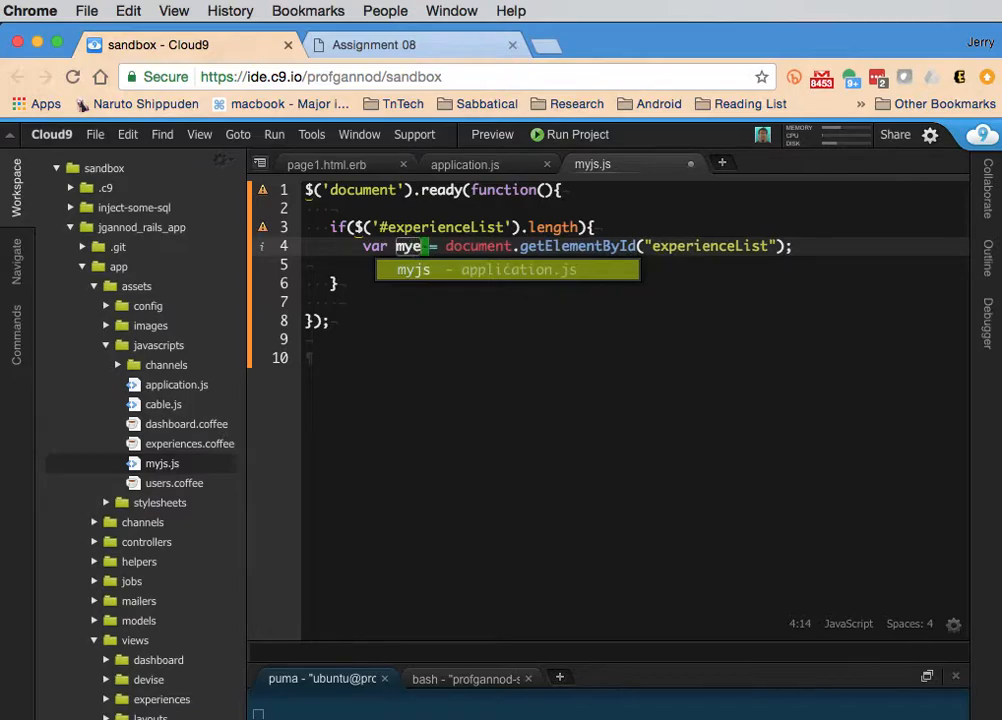
pyautogui.write('xpLi')
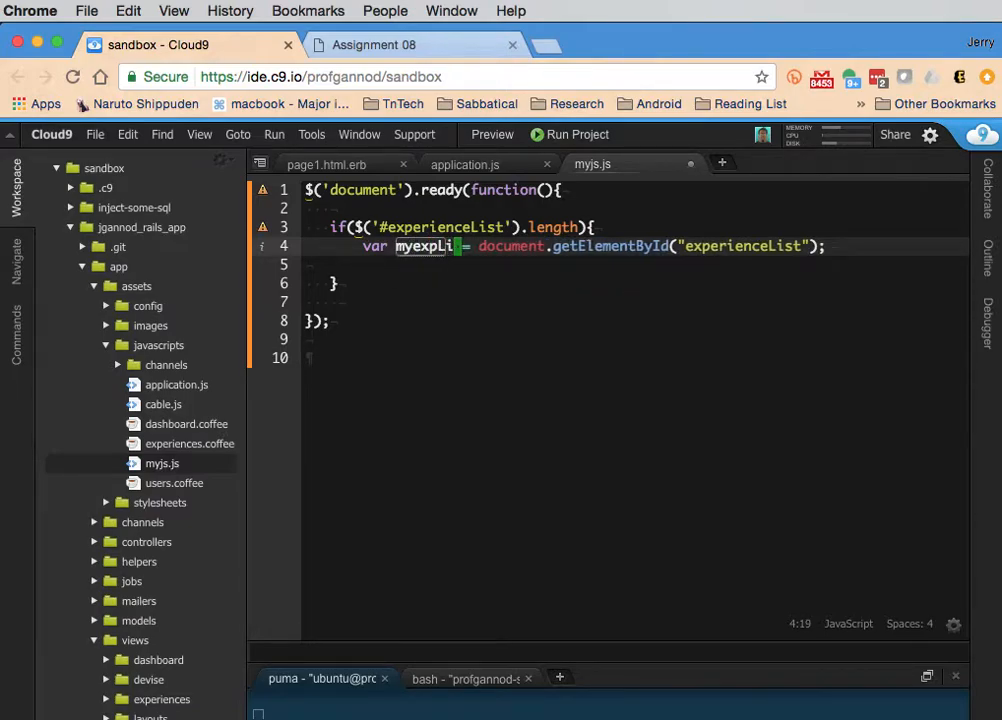
pyautogui.write('st')
pyautogui.press('super+s')
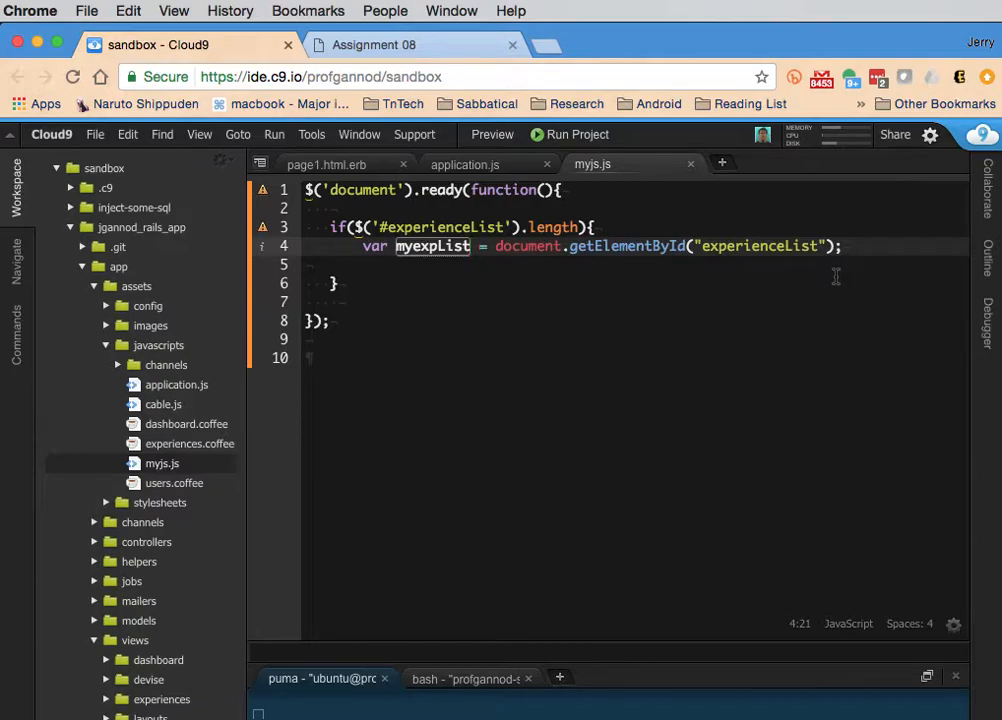
pyautogui.press('Down')
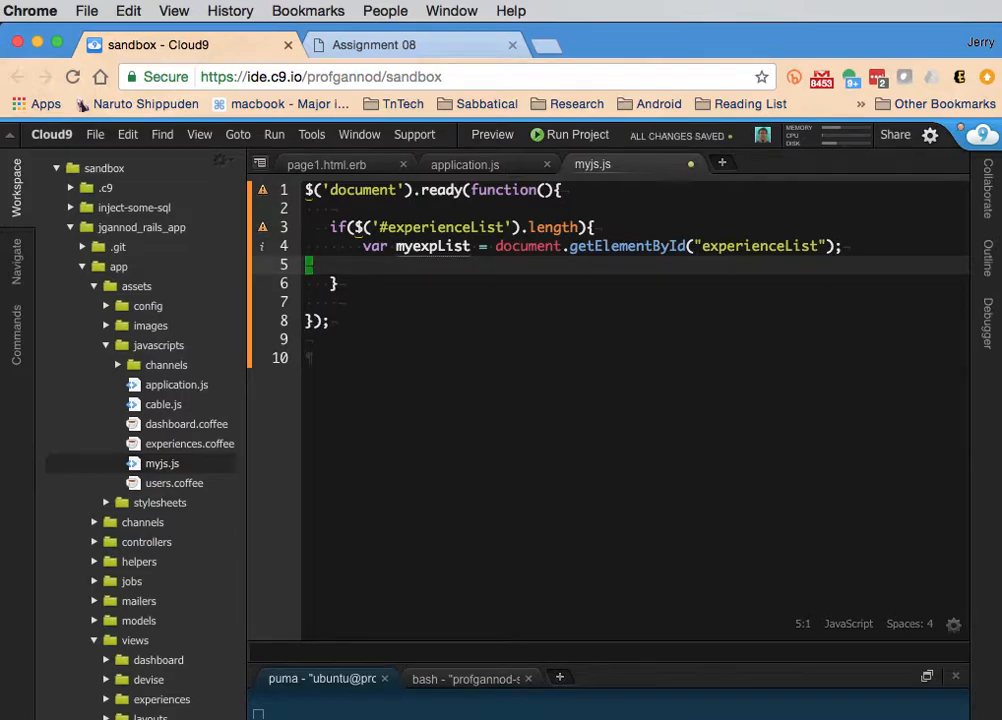
pyautogui.click(415, 46)
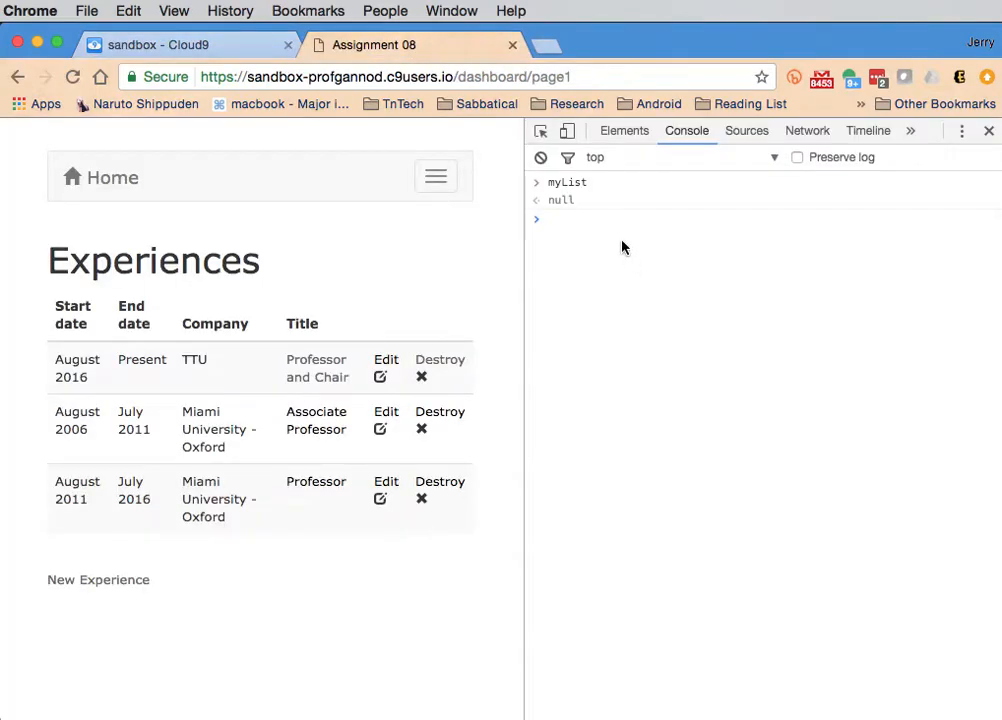
# Step: Copy the getElementById("experienceList") expression from myjs.js into the Chrome console
pyautogui.click(595, 218)
pyautogui.write('my')
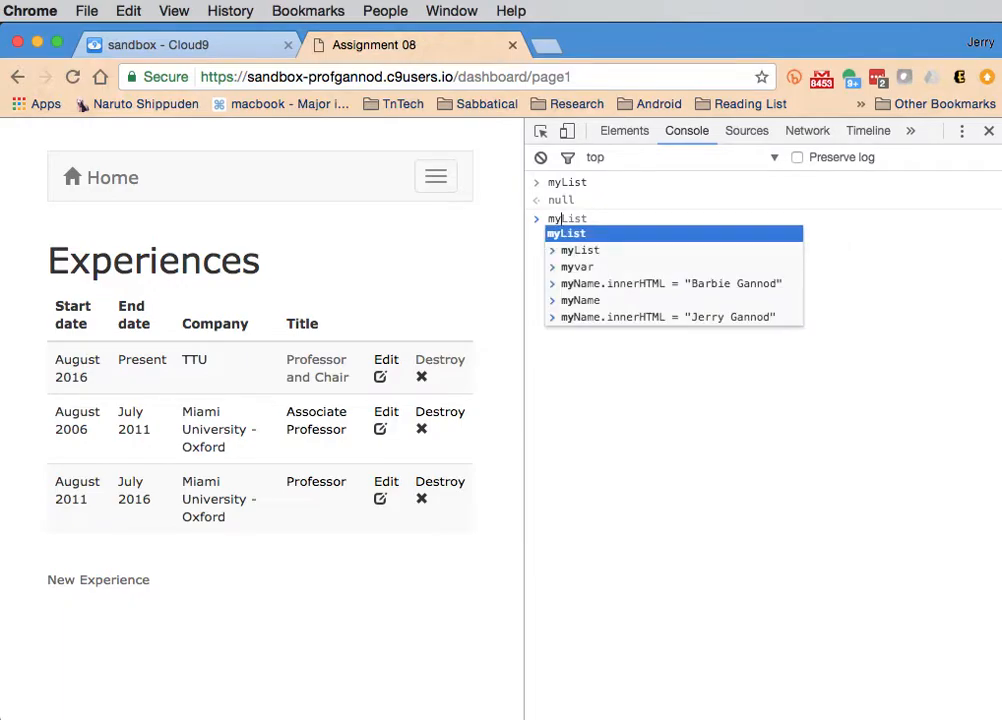
pyautogui.press('BackSpace')
pyautogui.press('BackSpace')
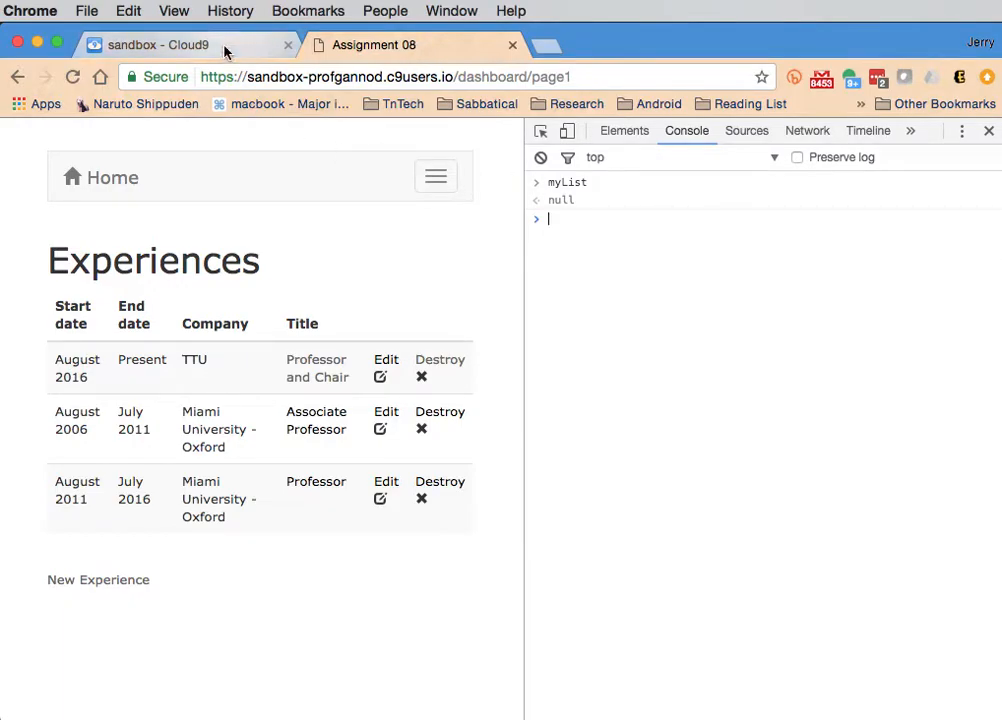
pyautogui.click(226, 50)
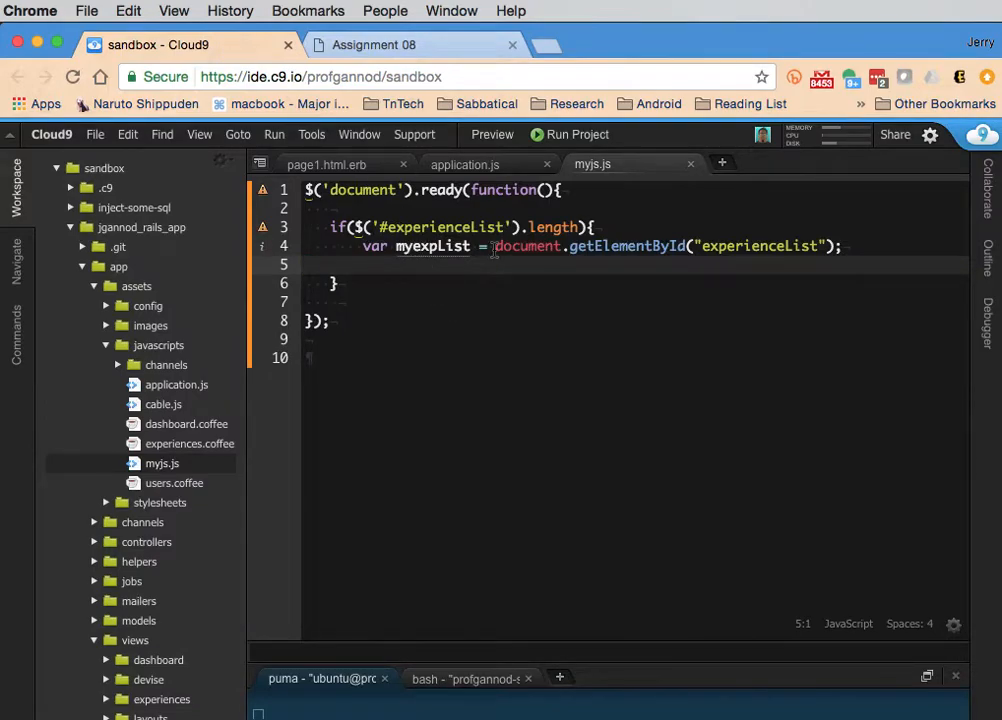
pyautogui.moveTo(494, 249); pyautogui.dragTo(845, 249)
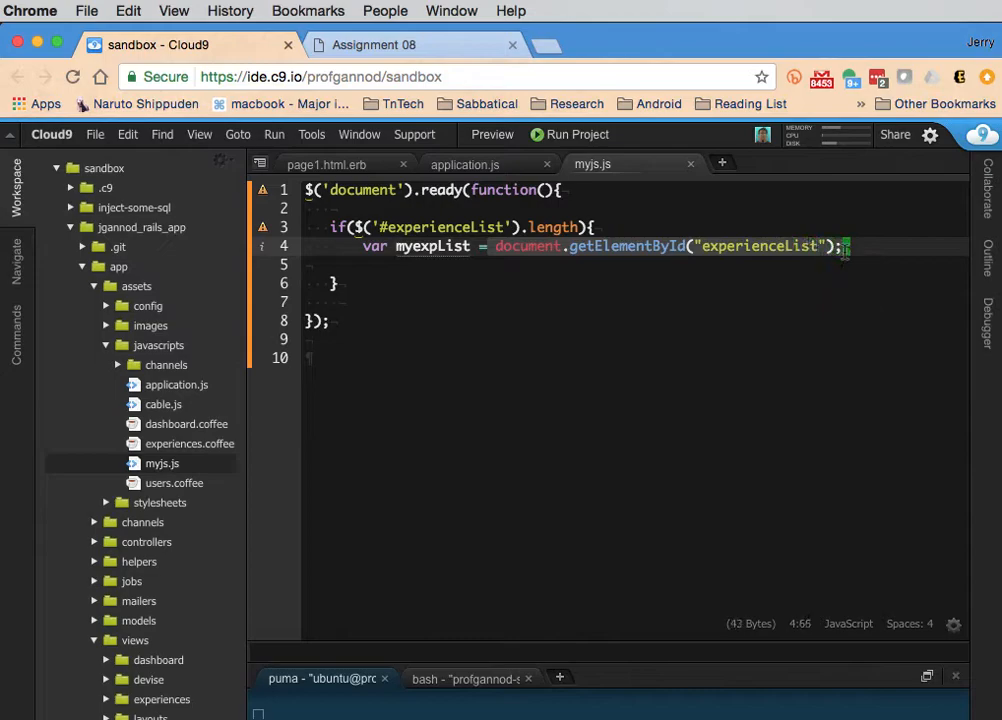
pyautogui.click(455, 44)
pyautogui.write('m')
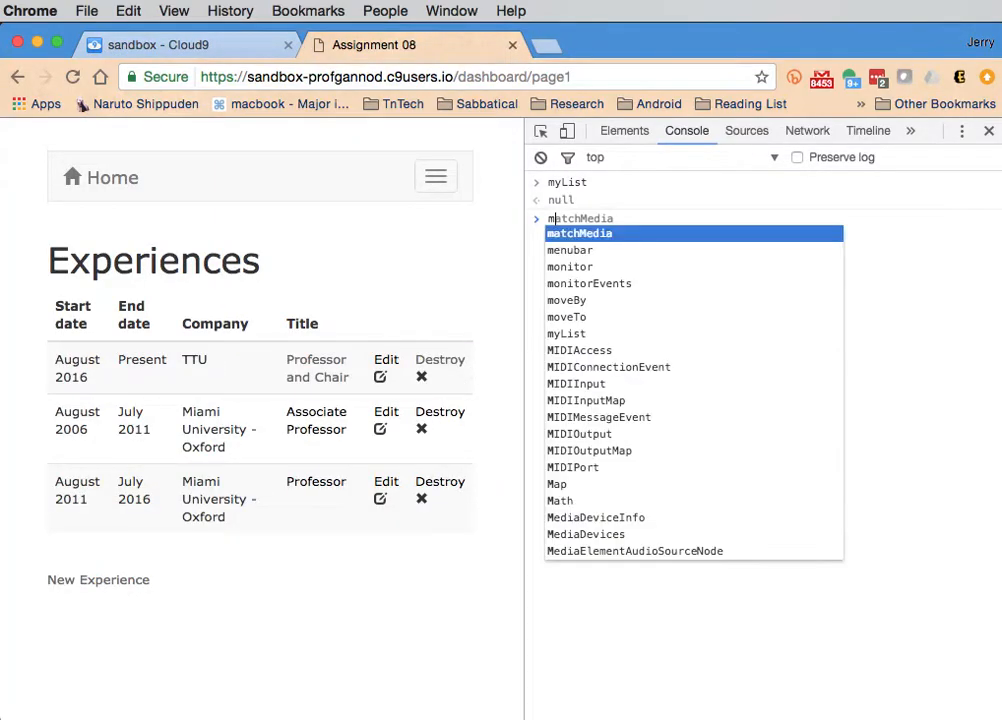
pyautogui.write('yList =')
pyautogui.press('super+v')
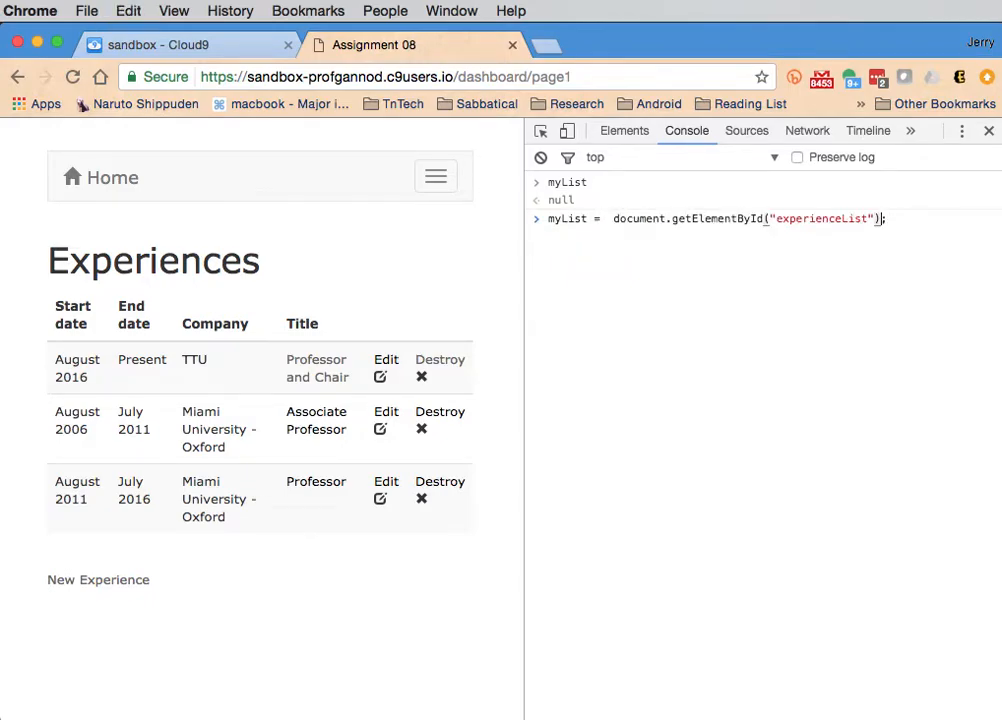
# Step: Run var myList = document.getElementById("experienceList") and evaluate myList, getting the tbody
pyautogui.click(547, 222)
pyautogui.write('var')
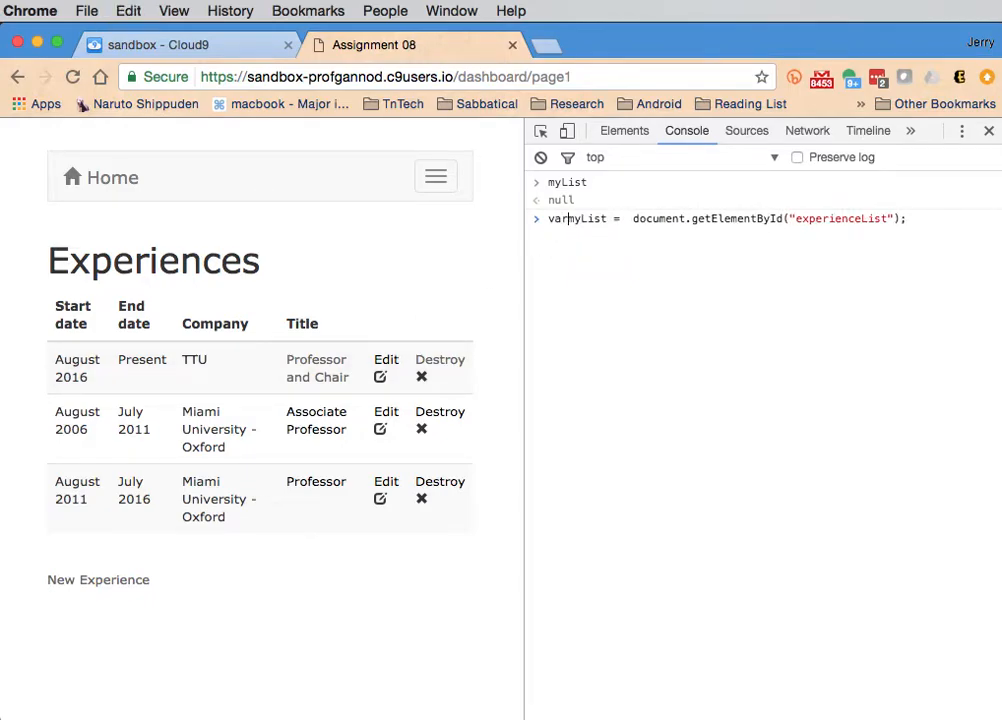
pyautogui.click(918, 222)
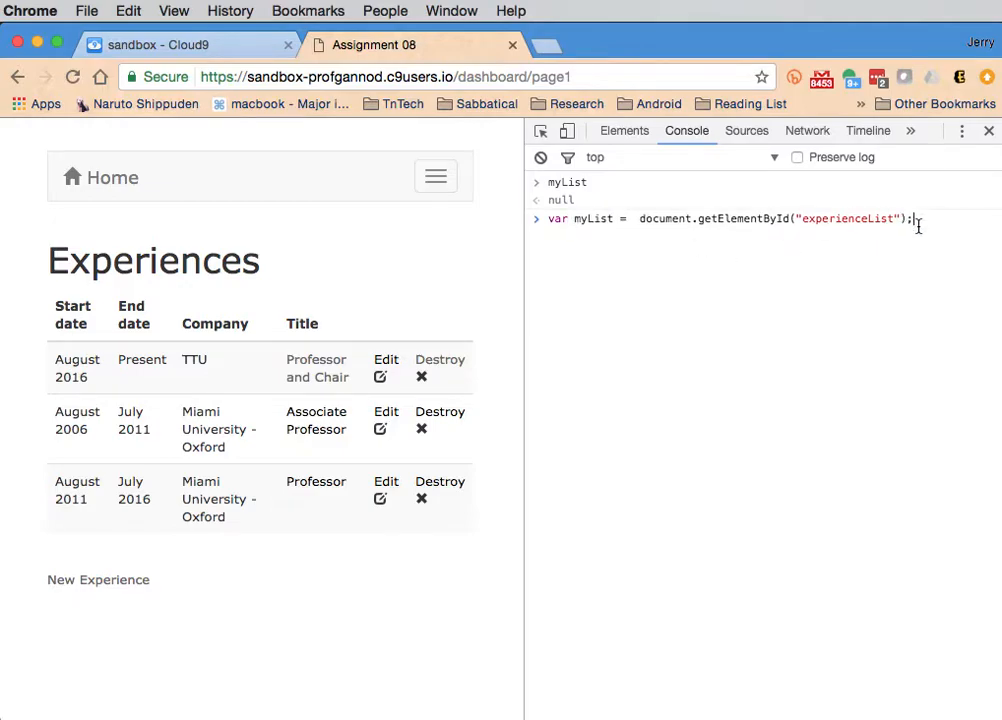
pyautogui.press('Return')
pyautogui.write('my')
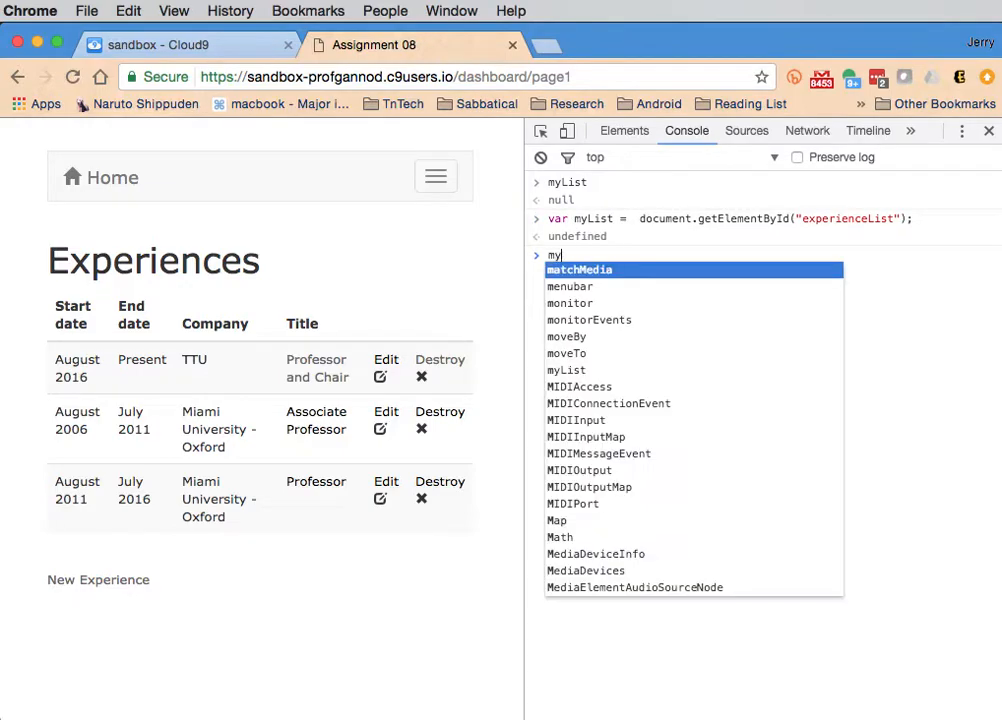
pyautogui.write('List')
pyautogui.press('Return')
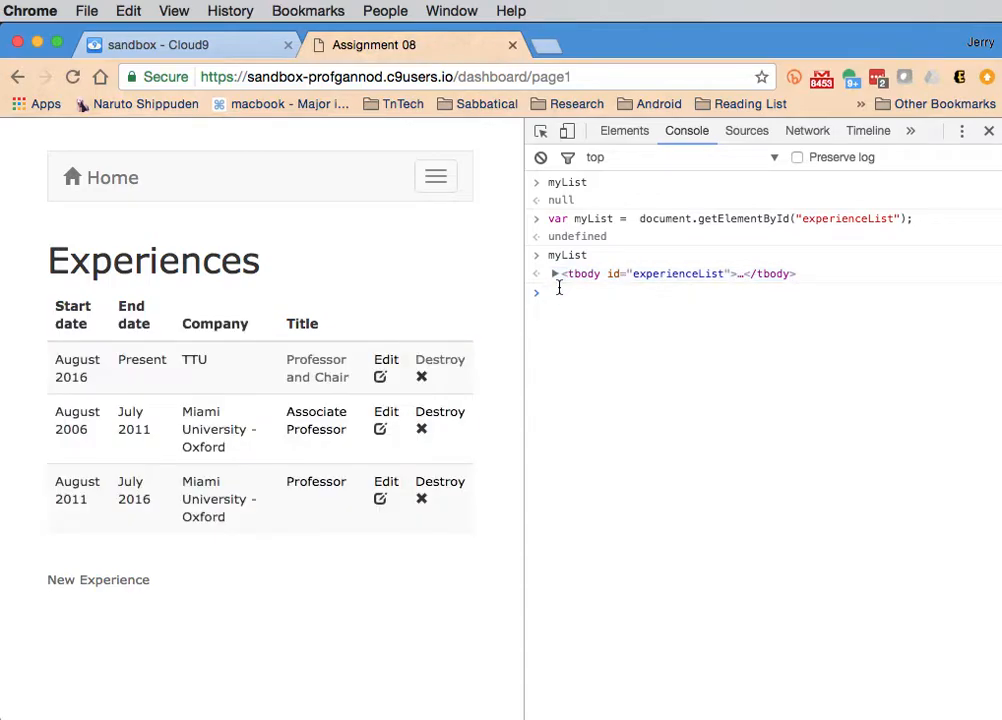
# Step: Expand the tbody result and run var myListTest = myList.getElementsByTagName("tr")
pyautogui.click(555, 274)
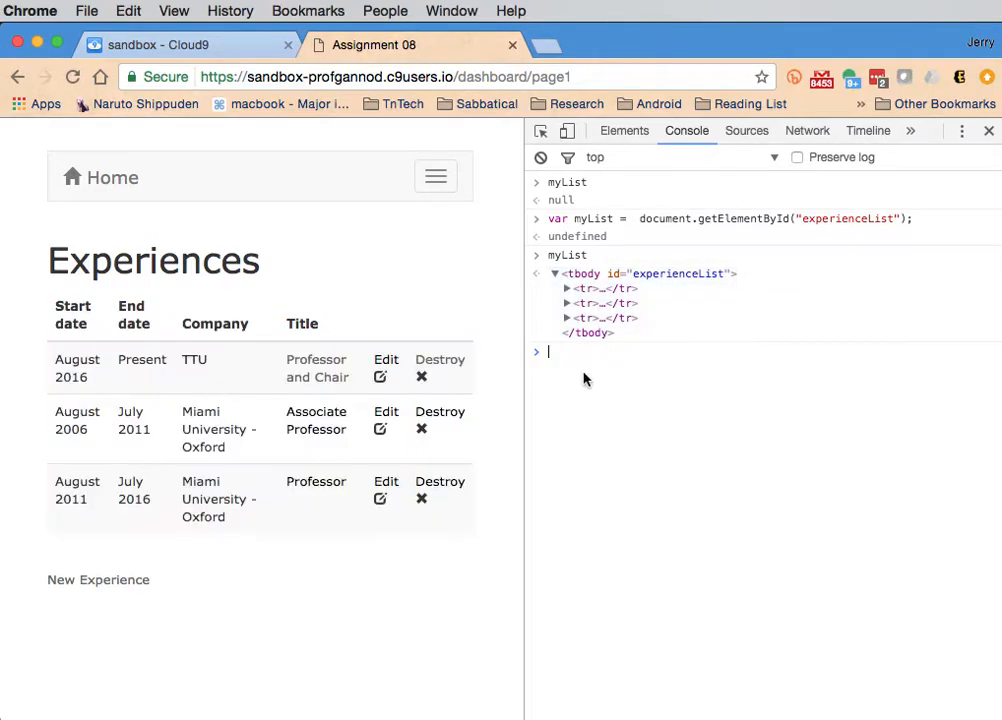
pyautogui.write('my')
pyautogui.press('BackSpace')
pyautogui.press('BackSpace')
pyautogui.write('var ')
pyautogui.write('my')
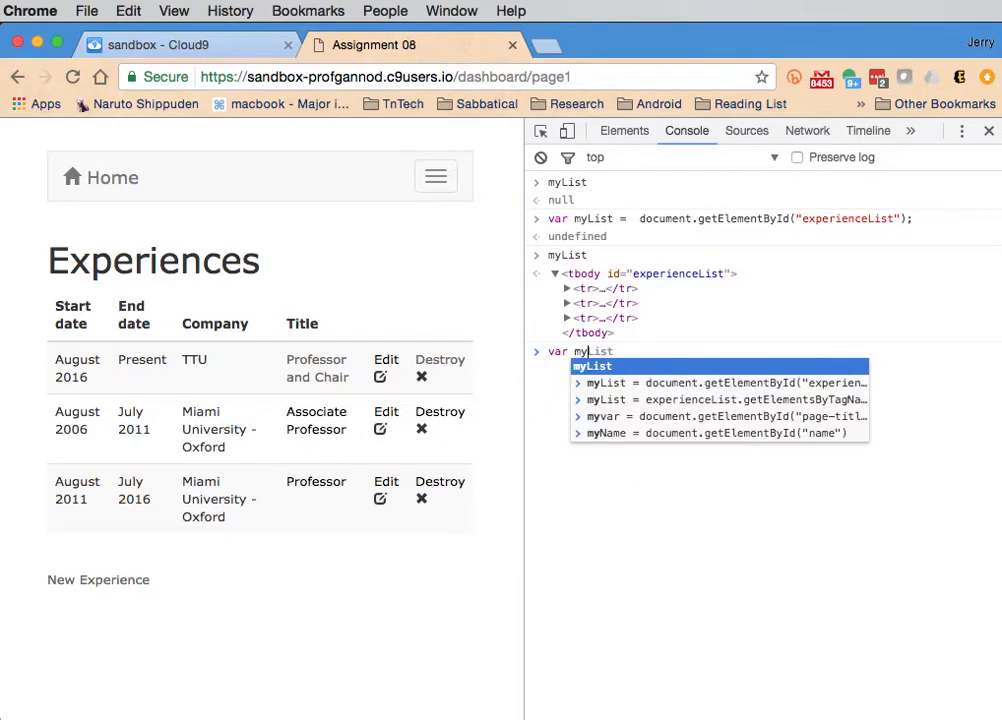
pyautogui.write('ListTest = ')
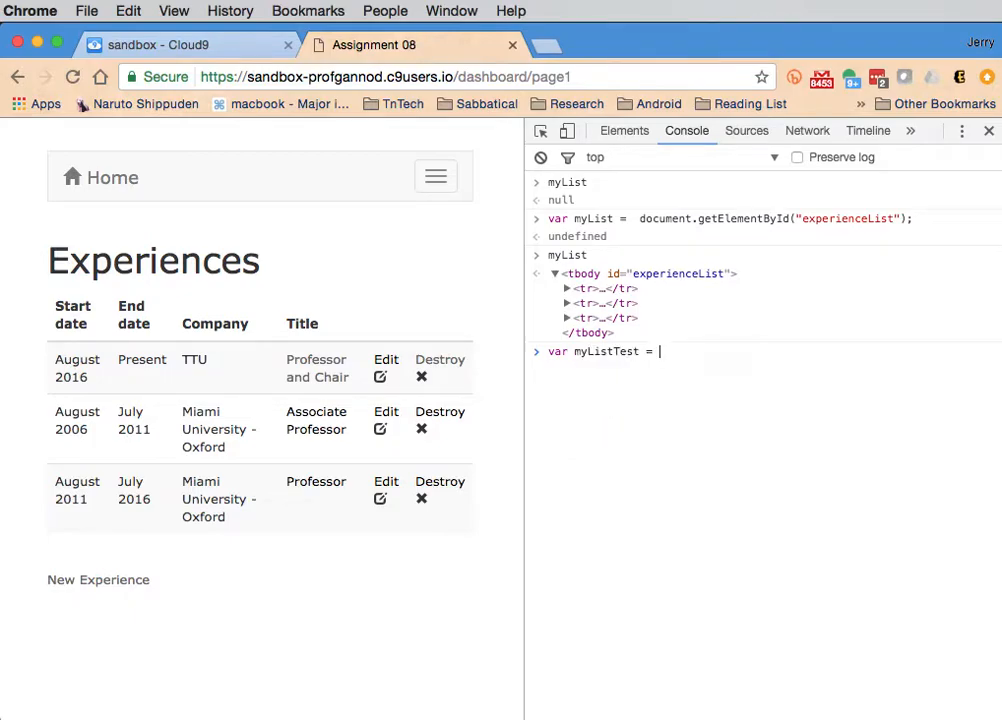
pyautogui.write('myList')
pyautogui.write('.get')
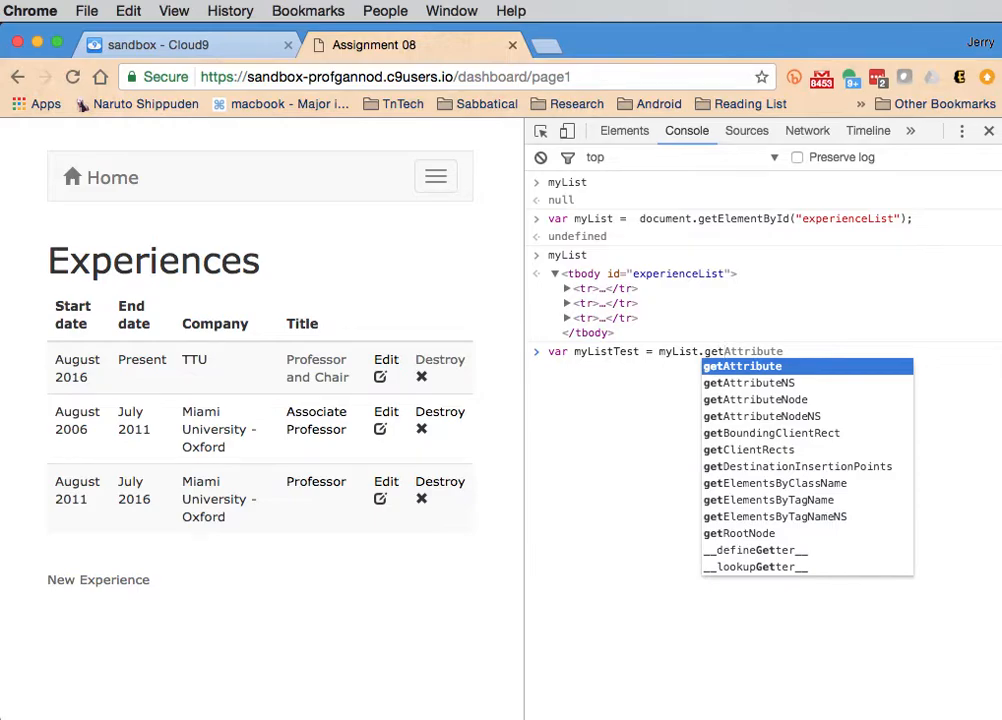
pyautogui.write('Ele')
pyautogui.press('Down')
pyautogui.press('Tab')
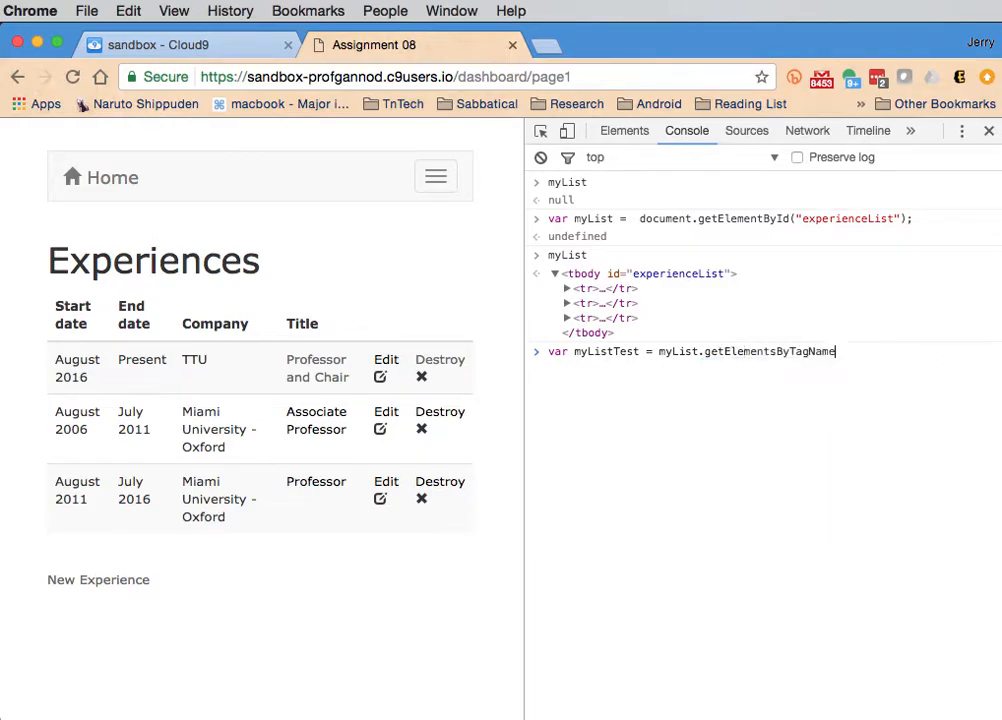
pyautogui.write('")')
pyautogui.press('Return')
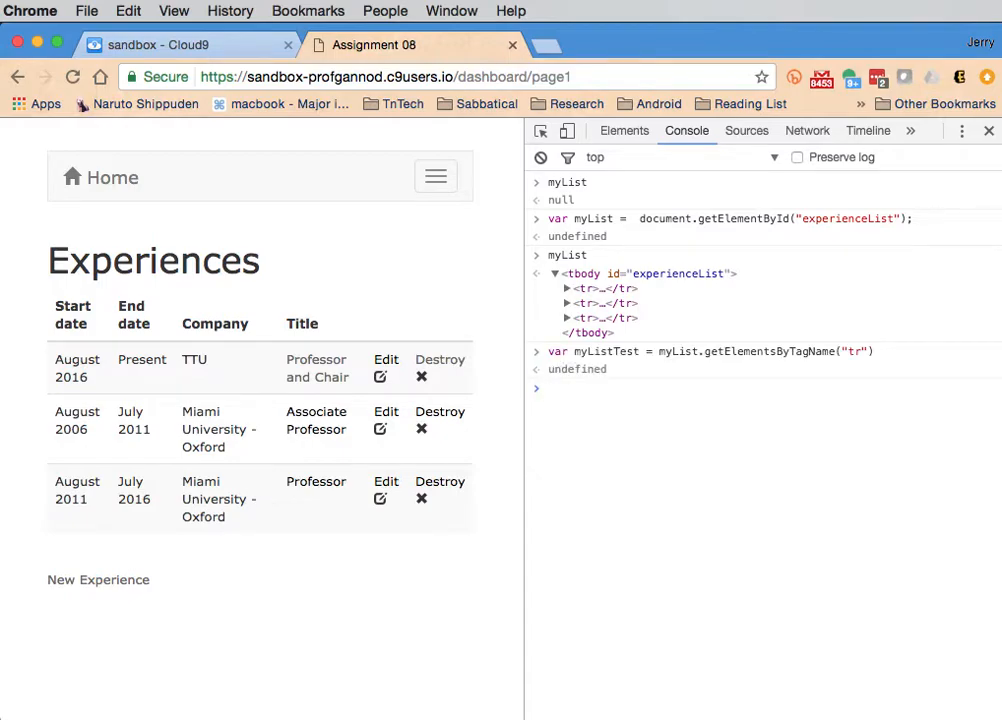
pyautogui.write('myLis')
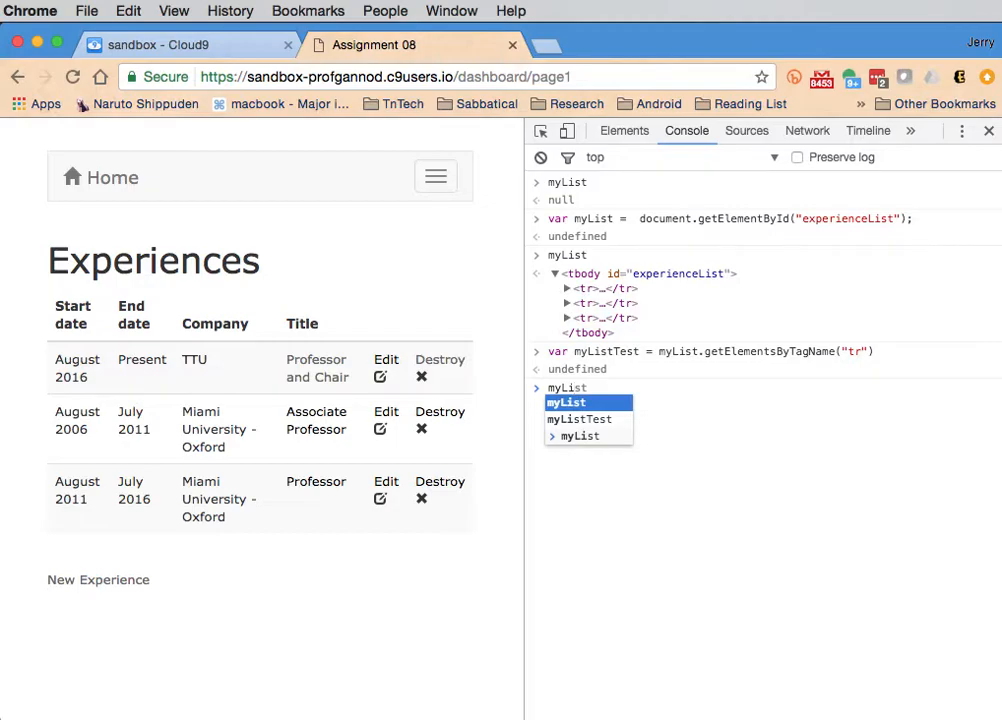
pyautogui.write('t')
# Step: Evaluate myListTest, confirm an HTMLCollection of three rows, and copy the getElementsByTagName("tr") call
pyautogui.press('Down')
pyautogui.press('Tab')
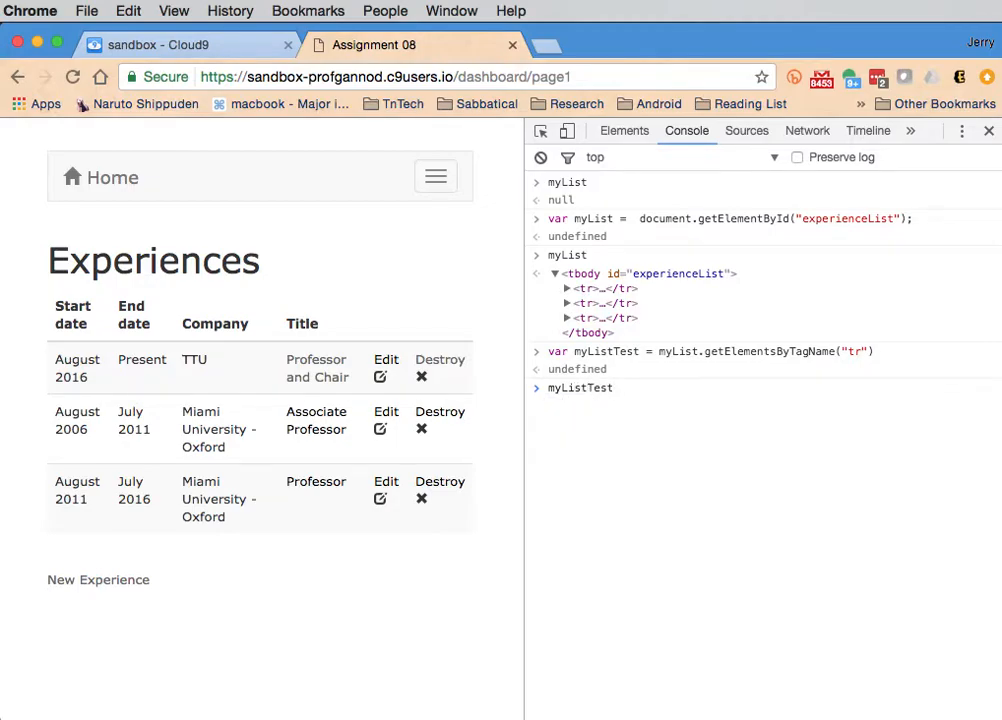
pyautogui.press('Return')
pyautogui.click(553, 408)
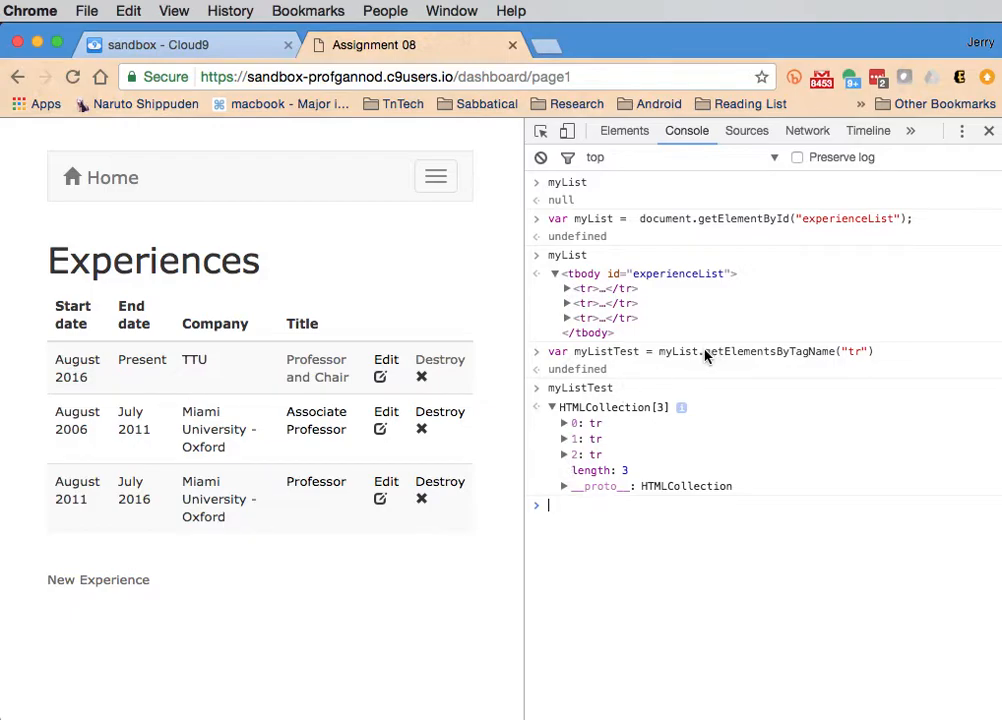
pyautogui.moveTo(700, 351); pyautogui.dragTo(874, 358)
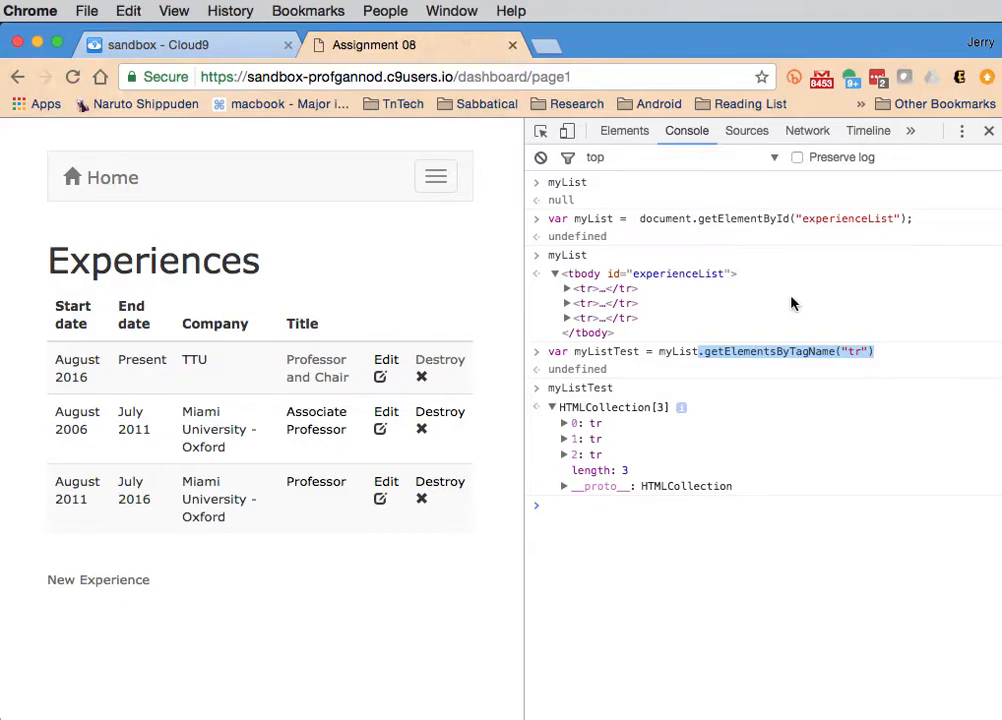
pyautogui.click(134, 45)
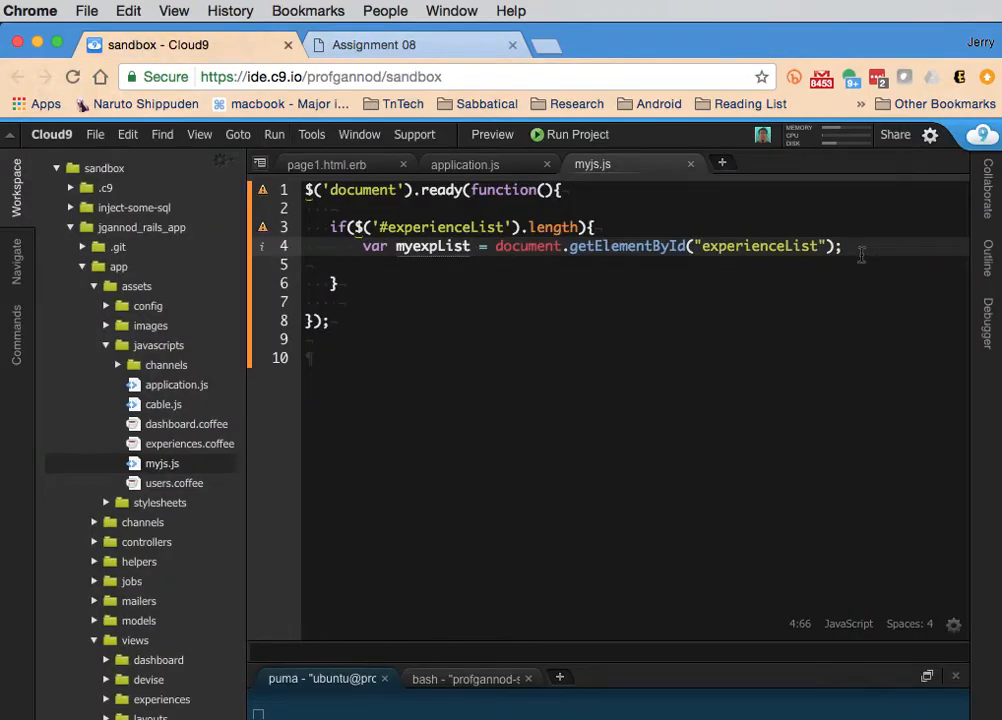
# Step: Append .getElementsByTagName("tr") to the myexpList declaration on line 4, removing the stray space
pyautogui.press('BackSpace')
pyautogui.write('.')
pyautogui.write('.getElementsByTagName("tr")')
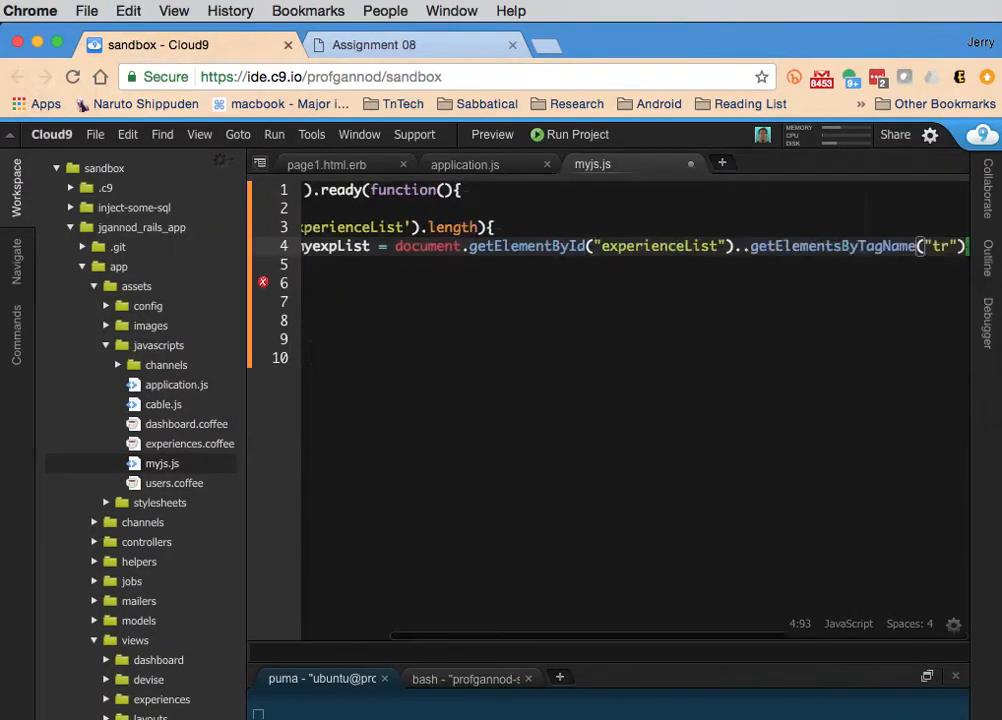
pyautogui.click(17, 198)
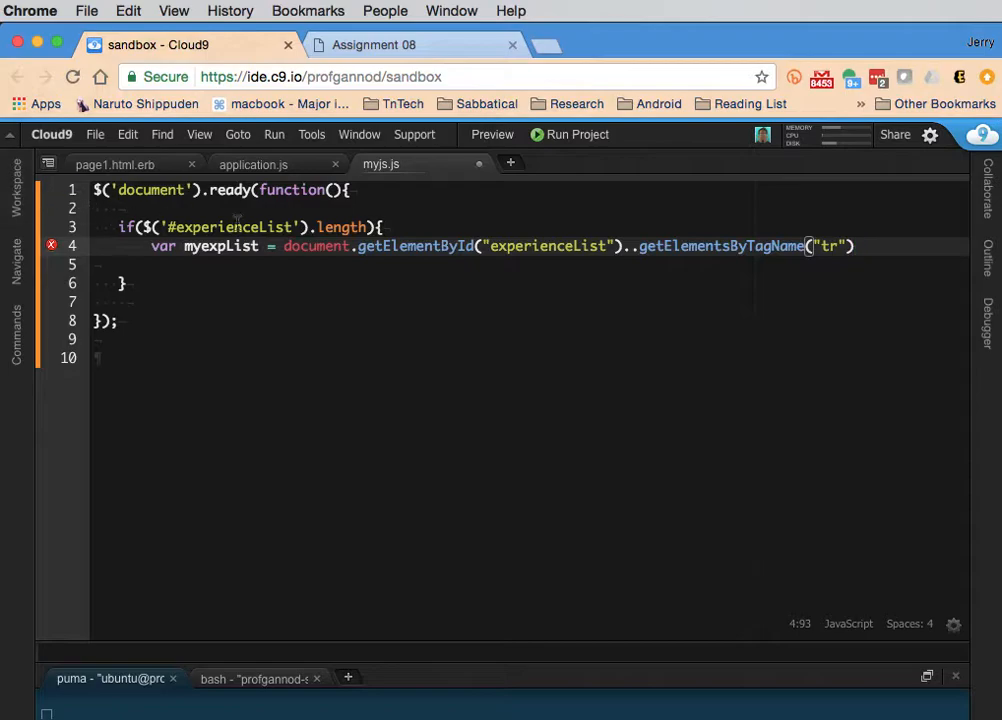
pyautogui.click(632, 250)
pyautogui.press('Delete')
# Step: End line 4 with a semicolon and begin an indented line 5 inside the if block
pyautogui.press('Down')
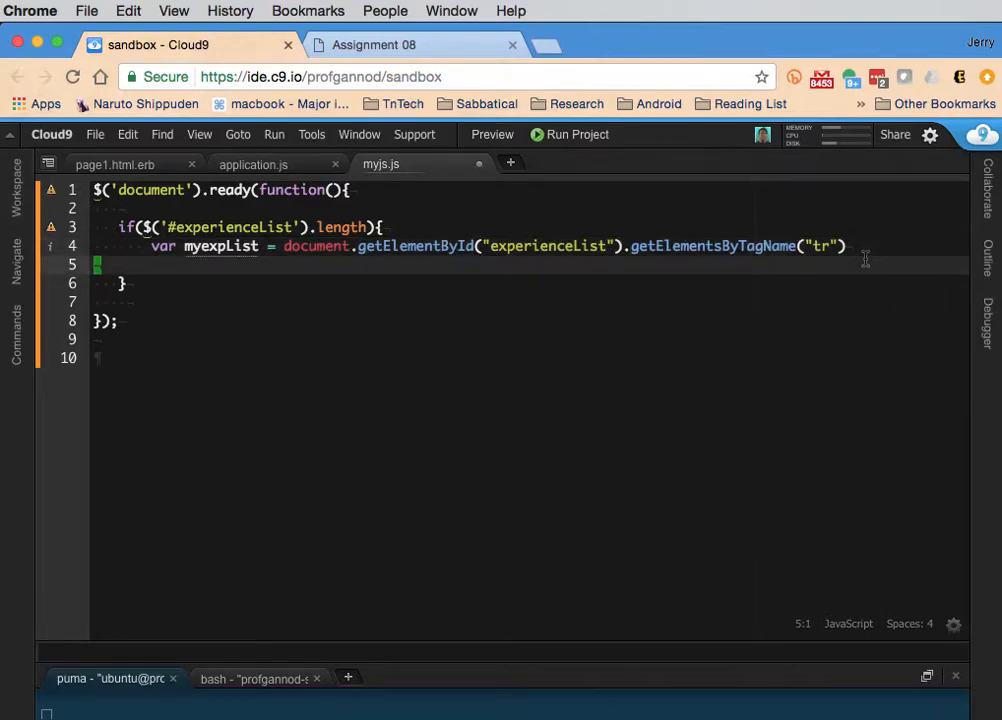
pyautogui.click(880, 234)
pyautogui.click(857, 246)
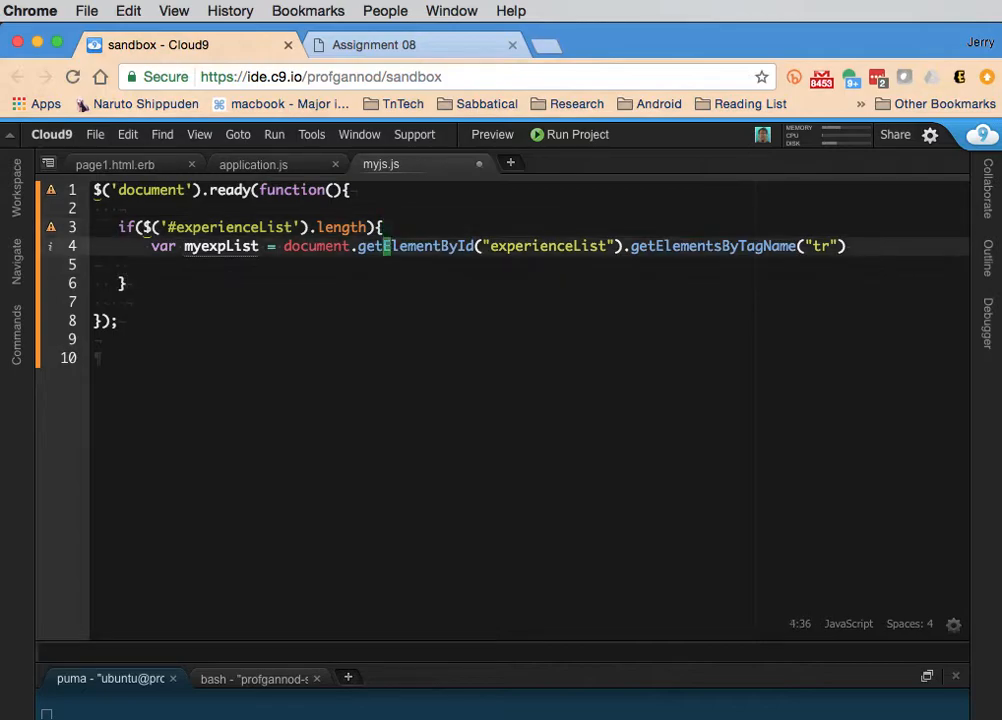
pyautogui.write(';')
pyautogui.press('Down')
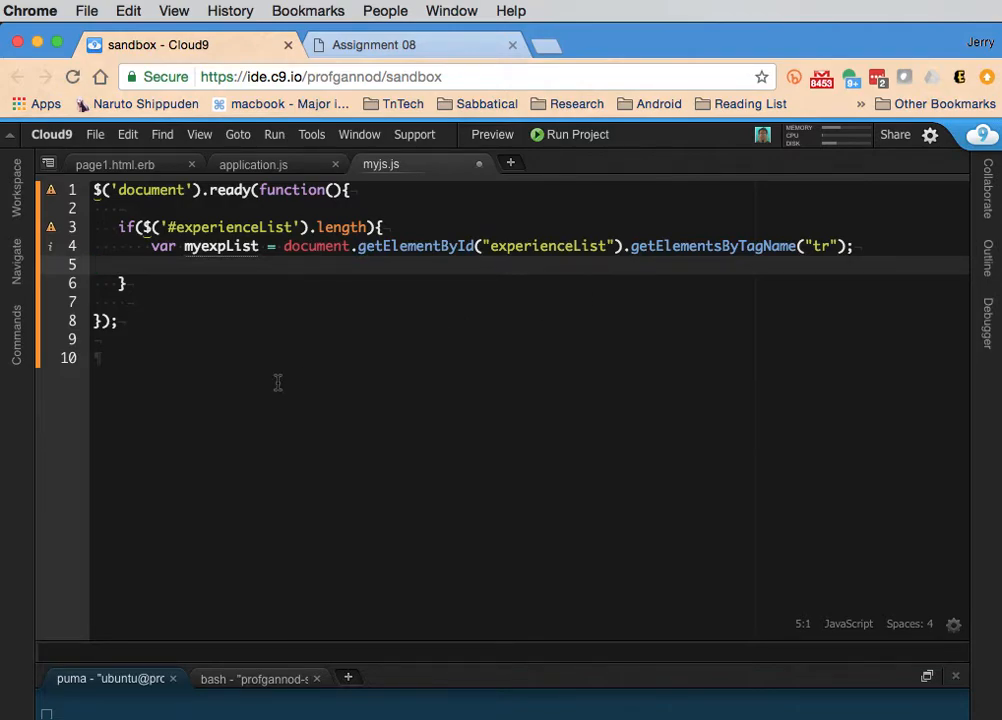
pyautogui.press('Tab')
pyautogui.write('for (i = ')
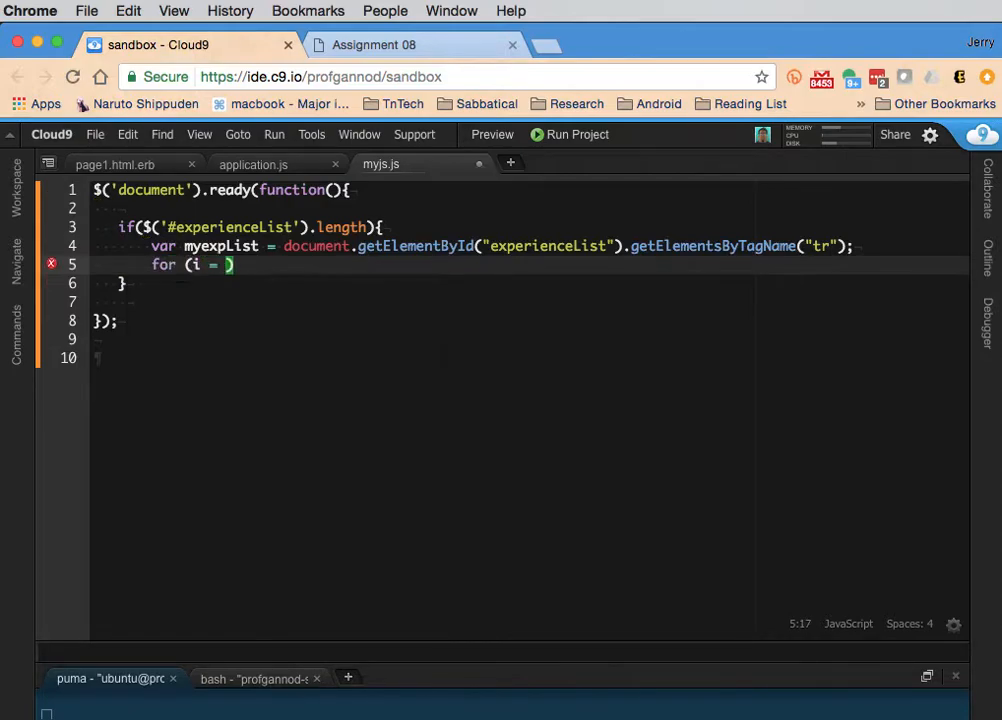
pyautogui.write('0;')
# Step: Write a for loop header iterating i over myexpList.length on line 5
pyautogui.press('BackSpace')
pyautogui.press('BackSpace')
pyautogui.write('; ')
pyautogui.write('i < ')
pyautogui.write('myex')
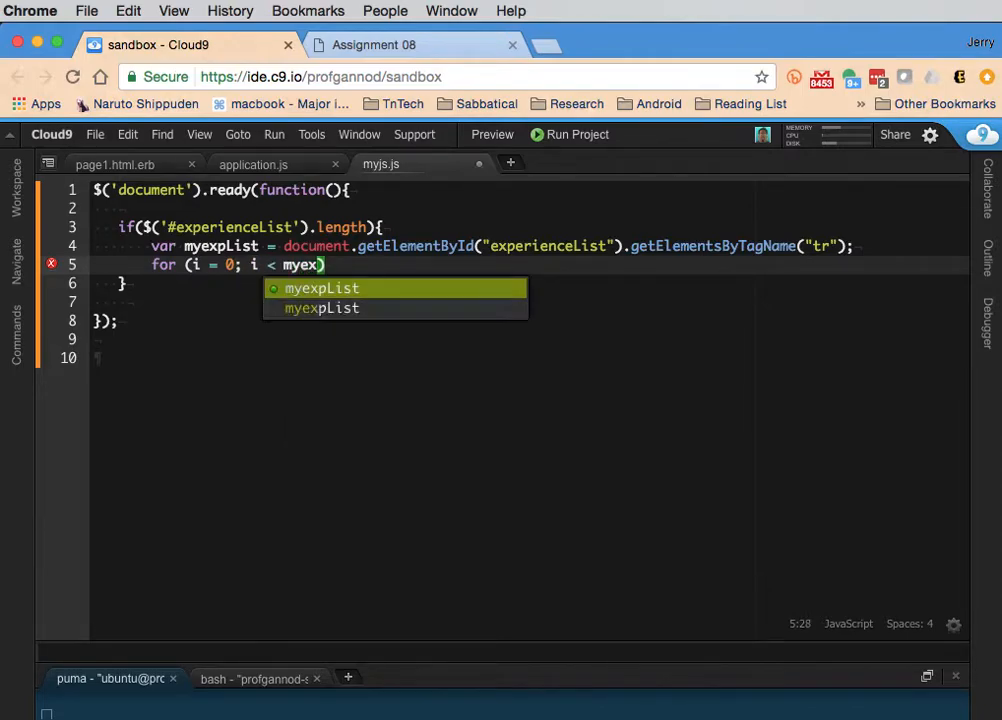
pyautogui.press('BackSpace')
pyautogui.press('BackSpace')
pyautogui.write('ex')
pyautogui.write('pList')
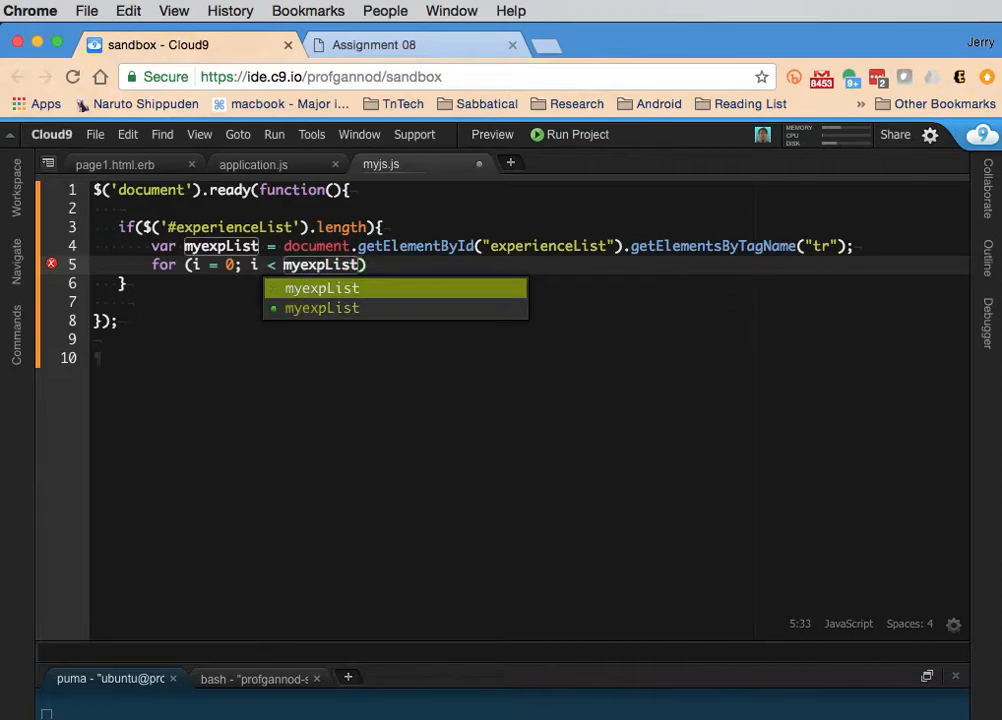
pyautogui.write('.')
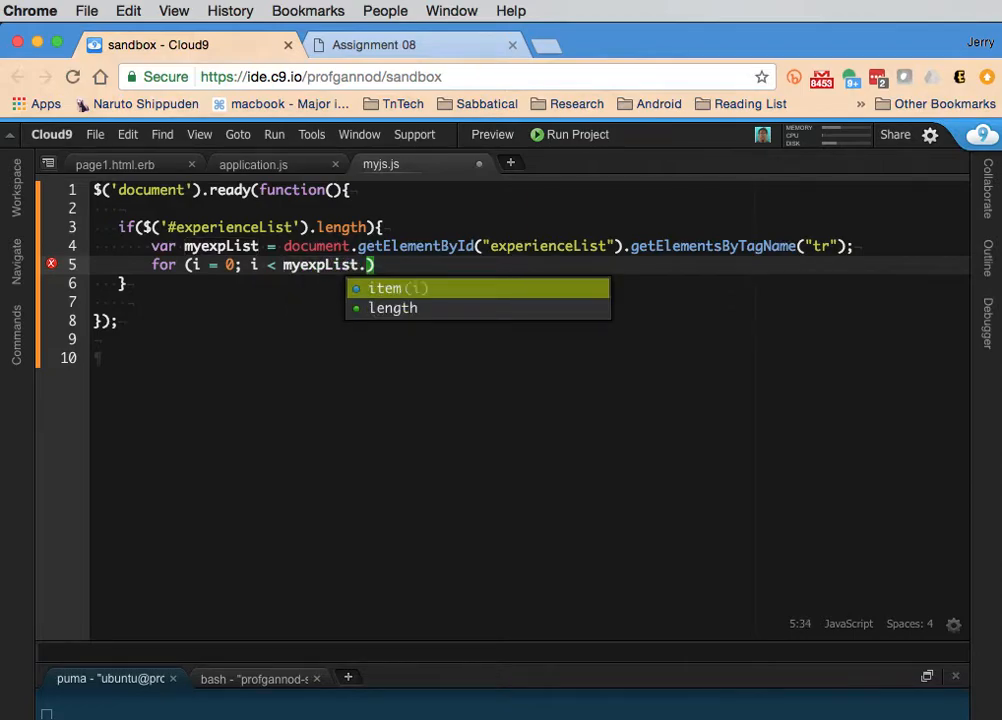
pyautogui.write('length; ')
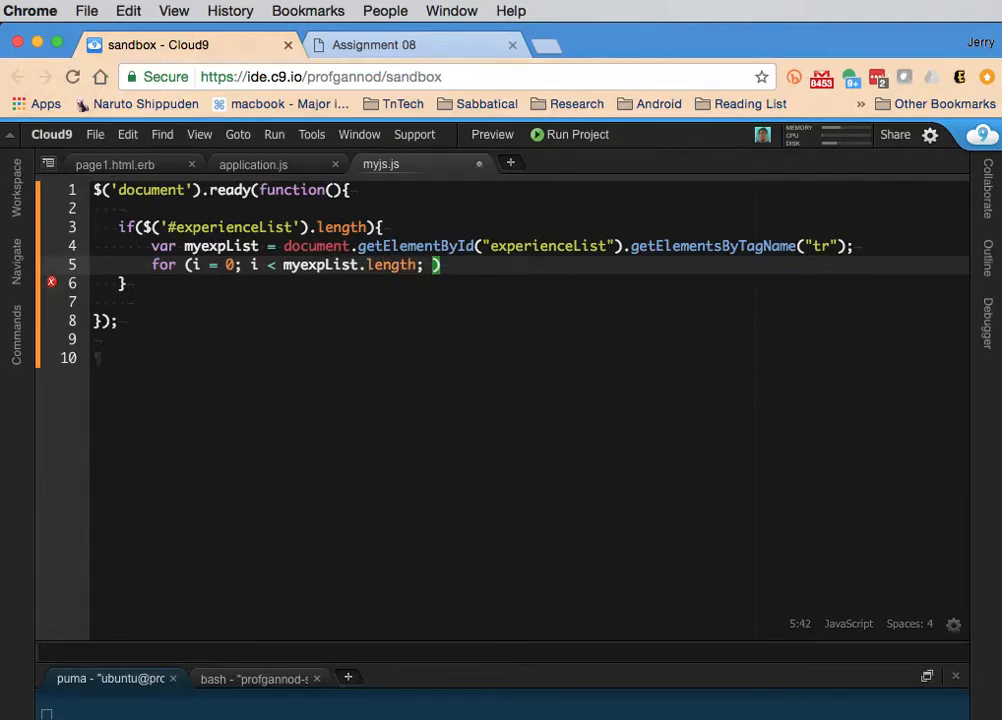
pyautogui.write('i++){')
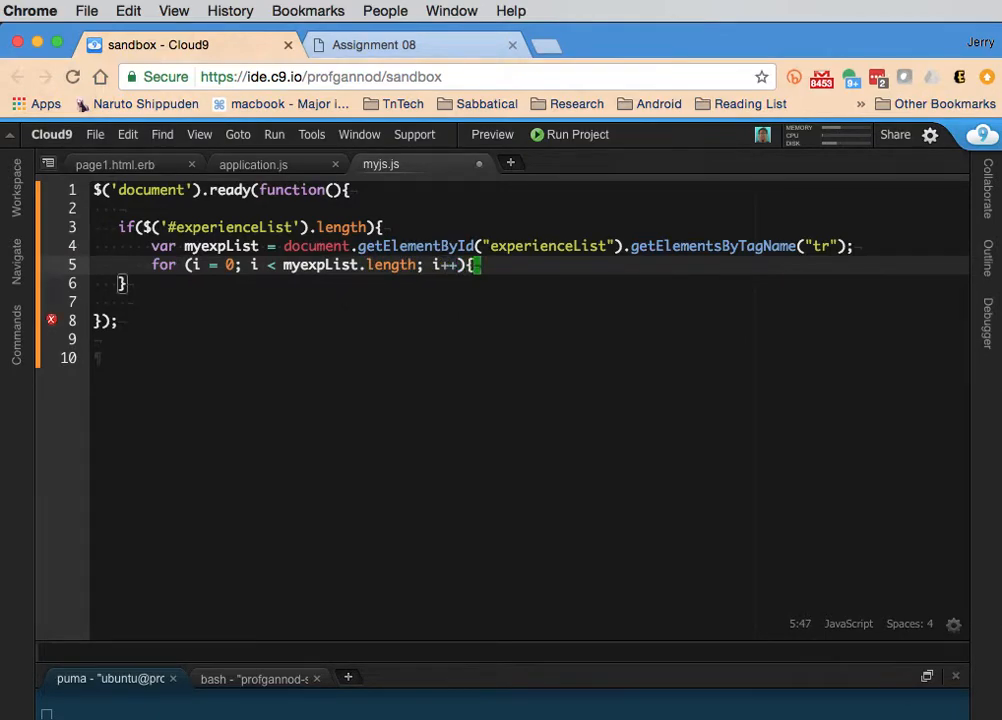
pyautogui.press('Return')
pyautogui.write('c')
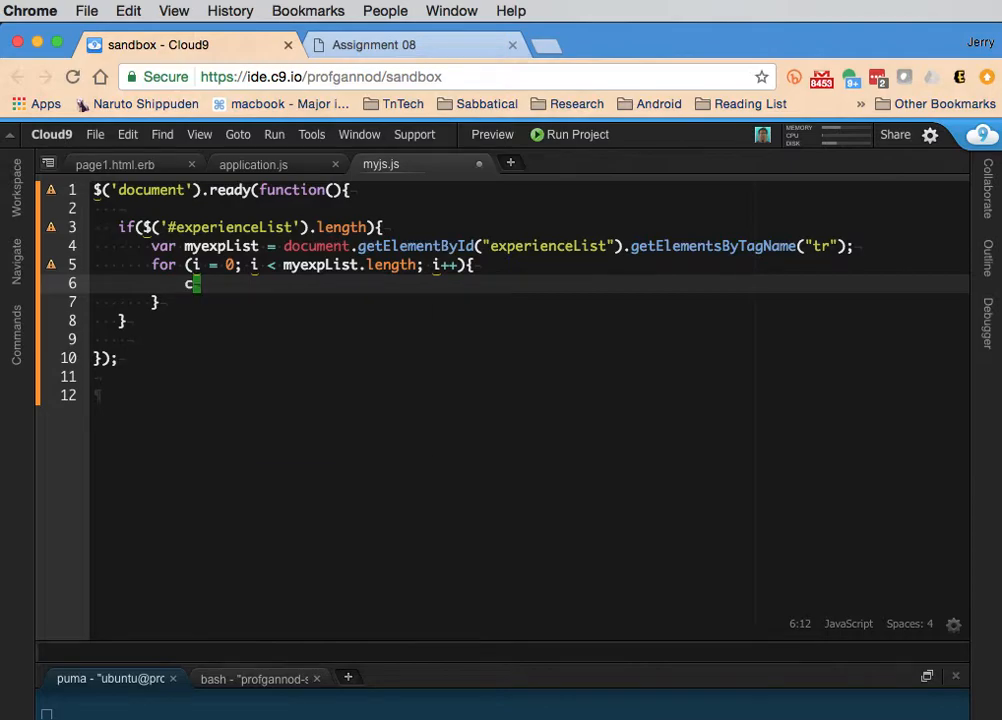
pyautogui.write('ourse')
# Step: Inside the loop add myexpList[i].addEventListener("click", activateItem()); and close the block
pyautogui.press('BackSpace')
pyautogui.press('BackSpace')
pyautogui.press('BackSpace')
pyautogui.press('BackSpace')
pyautogui.press('BackSpace')
pyautogui.write('myexpL')
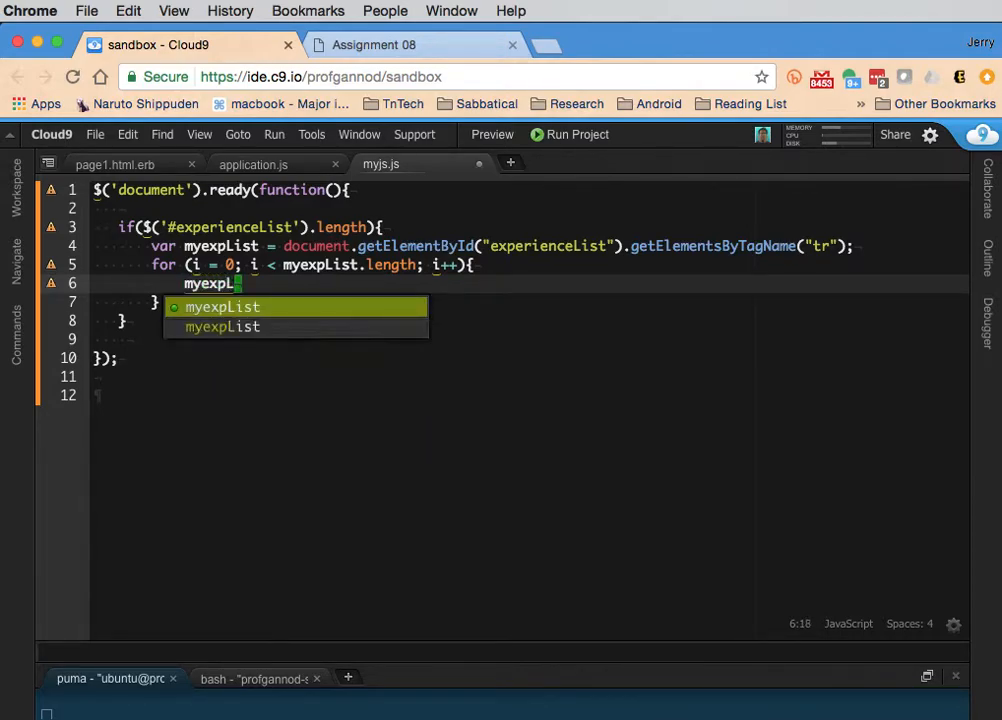
pyautogui.write('ist.')
pyautogui.press('BackSpace')
pyautogui.press('Escape')
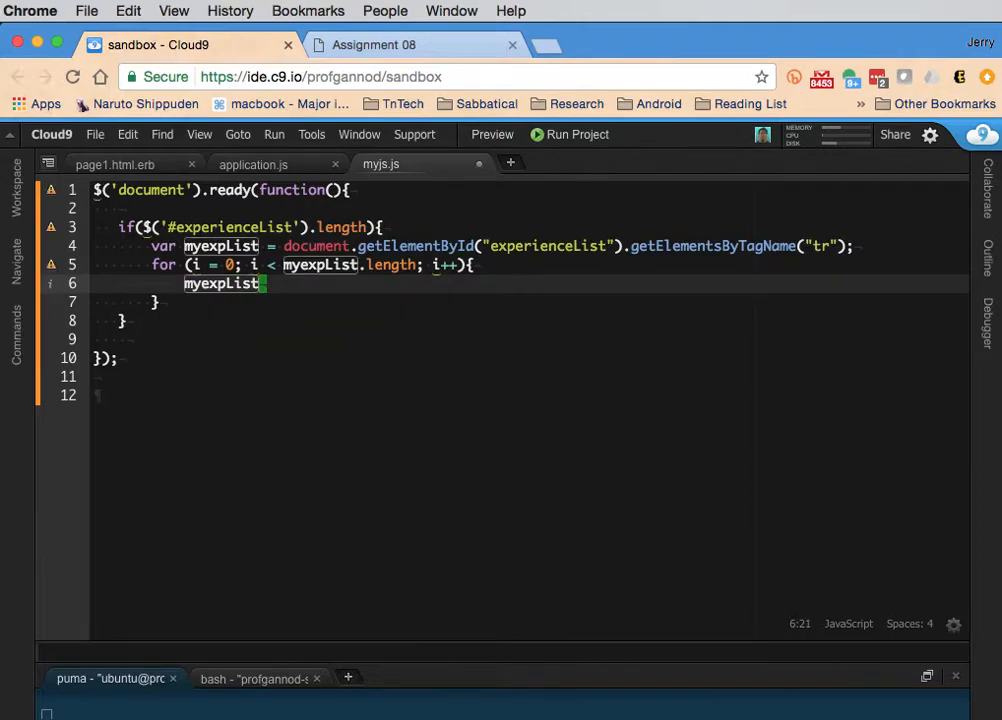
pyautogui.write('[i]')
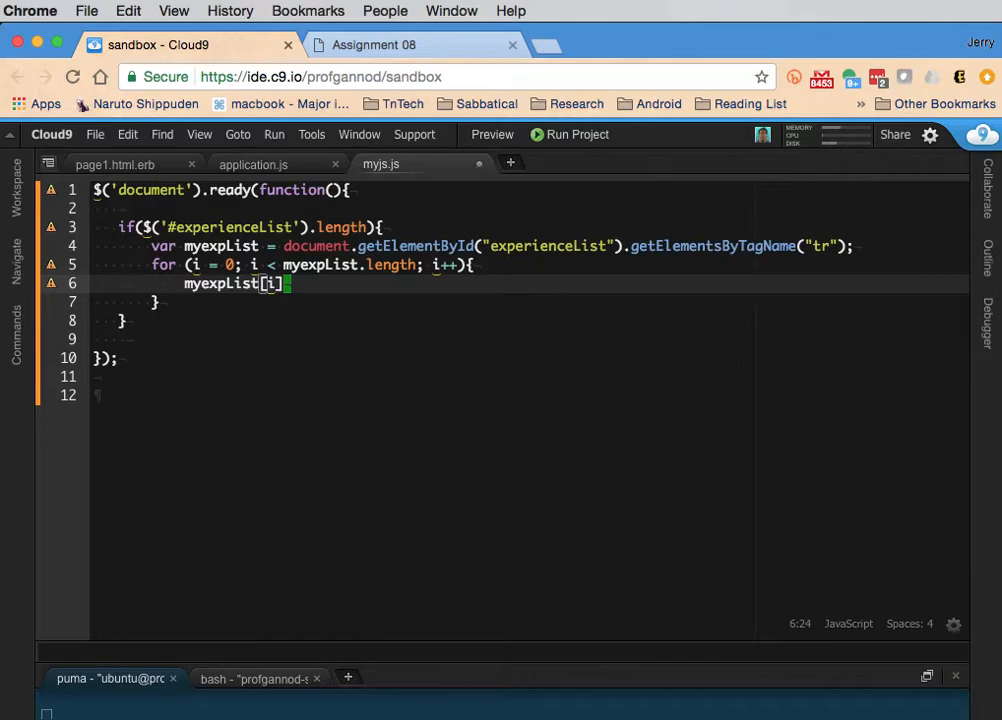
pyautogui.write('.add')
pyautogui.press('Return')
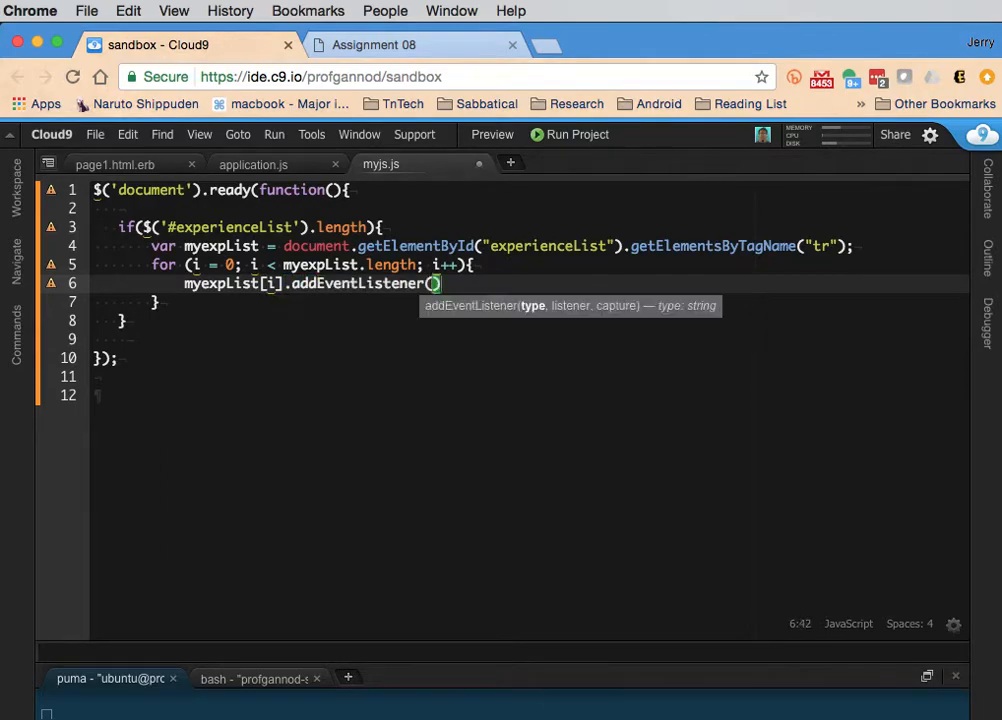
pyautogui.write('"click"')
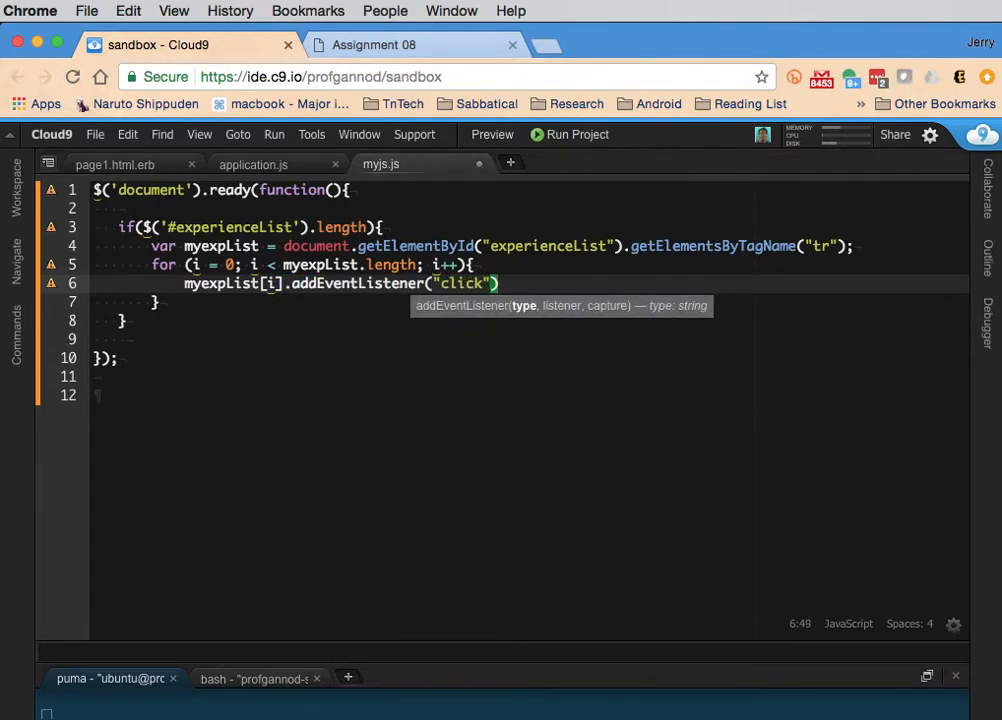
pyautogui.write(', ac')
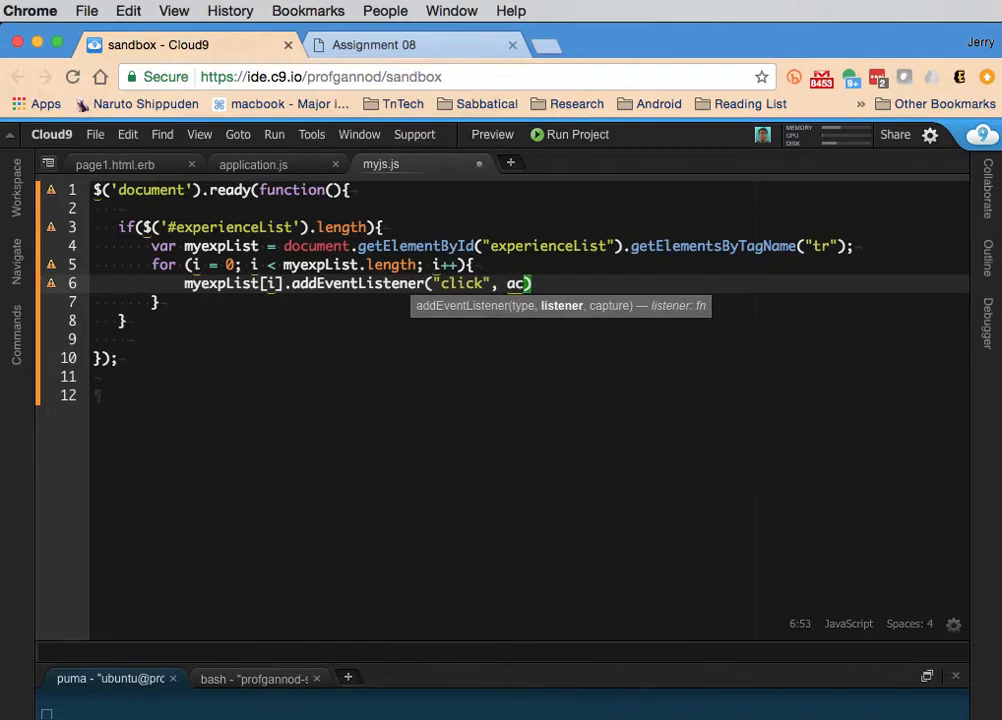
pyautogui.write('tiveItem(')
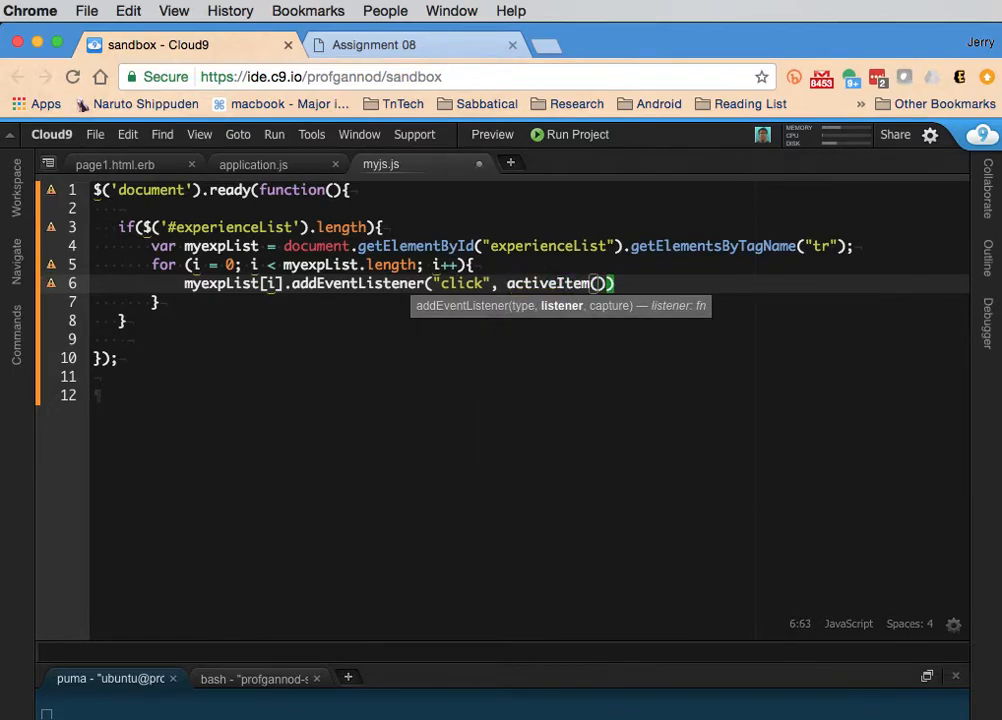
pyautogui.write('))')
pyautogui.press('BackSpace')
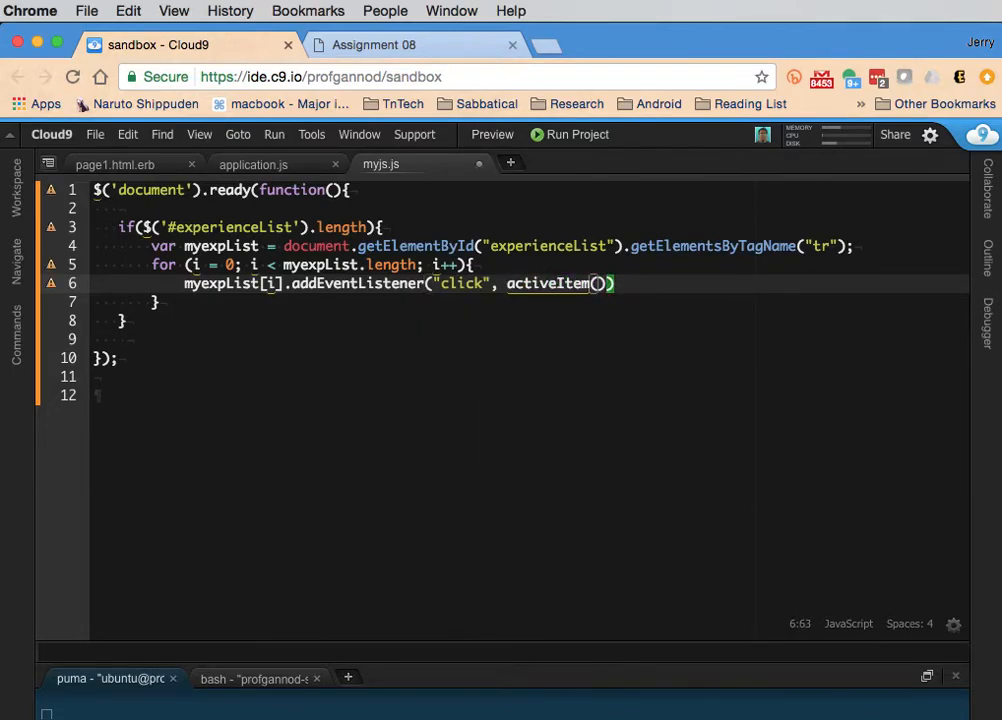
pyautogui.press('Right')
pyautogui.press('Left')
pyautogui.press('Left')
pyautogui.press('Left')
pyautogui.press('Left')
pyautogui.press('Left')
pyautogui.press('BackSpace')
pyautogui.write('ate')
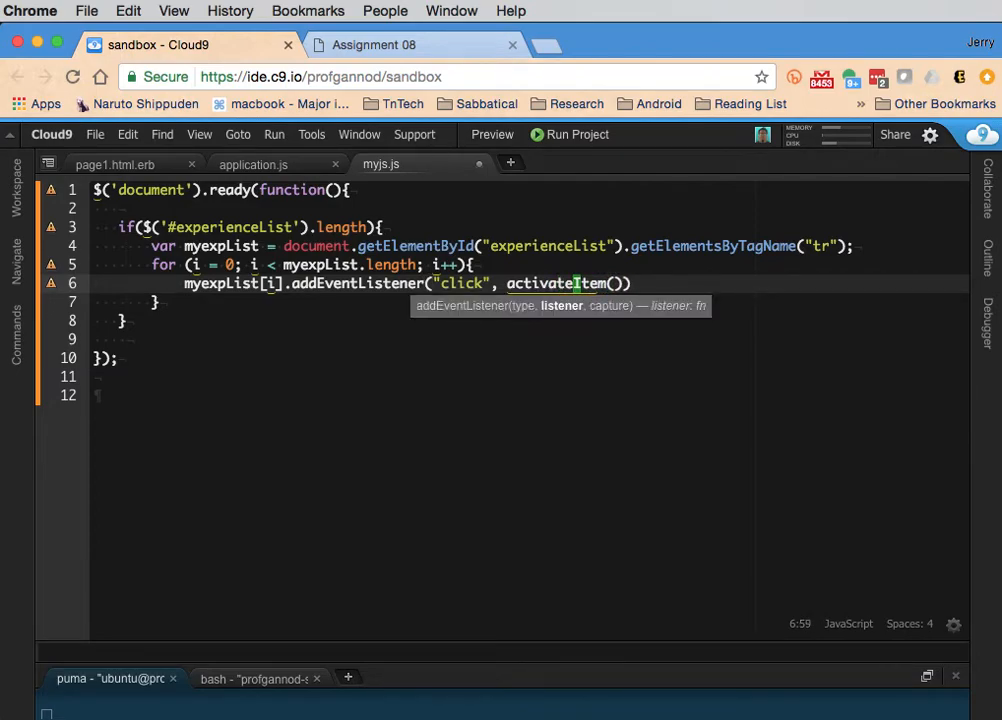
pyautogui.click(674, 284)
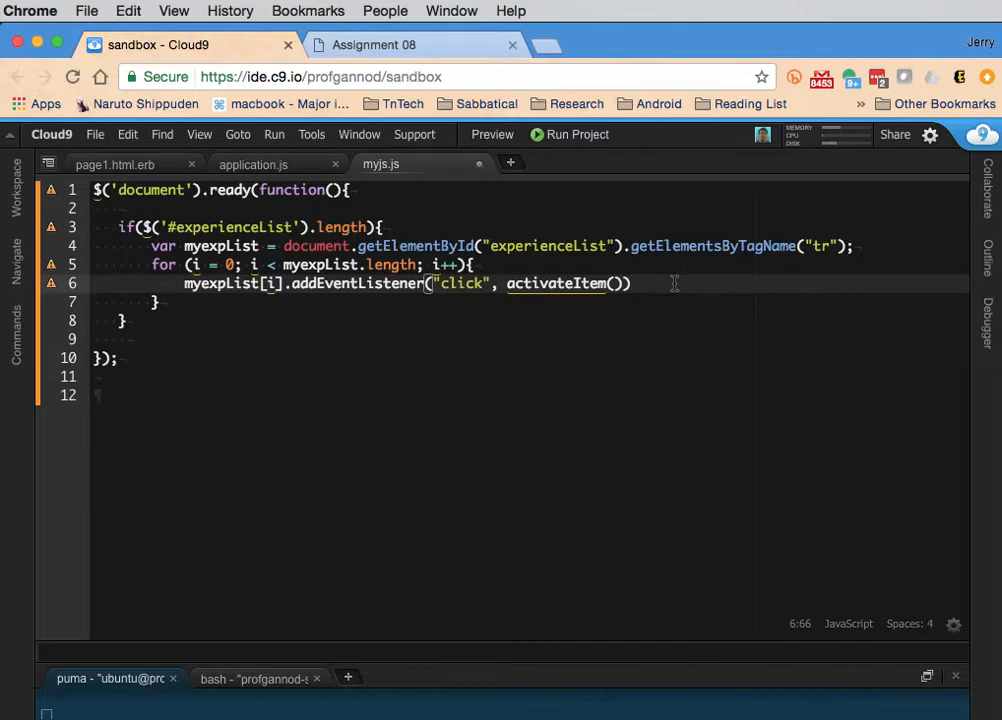
pyautogui.write(';')
pyautogui.press('Down')
pyautogui.press('Down')
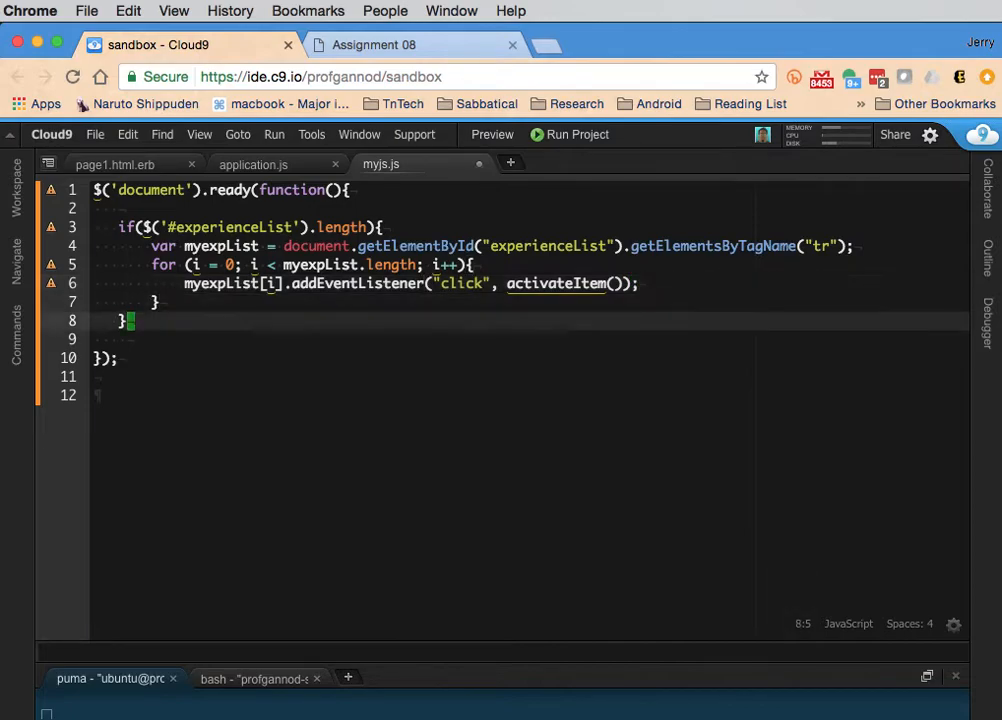
pyautogui.press('Return')
pyautogui.press('Return')
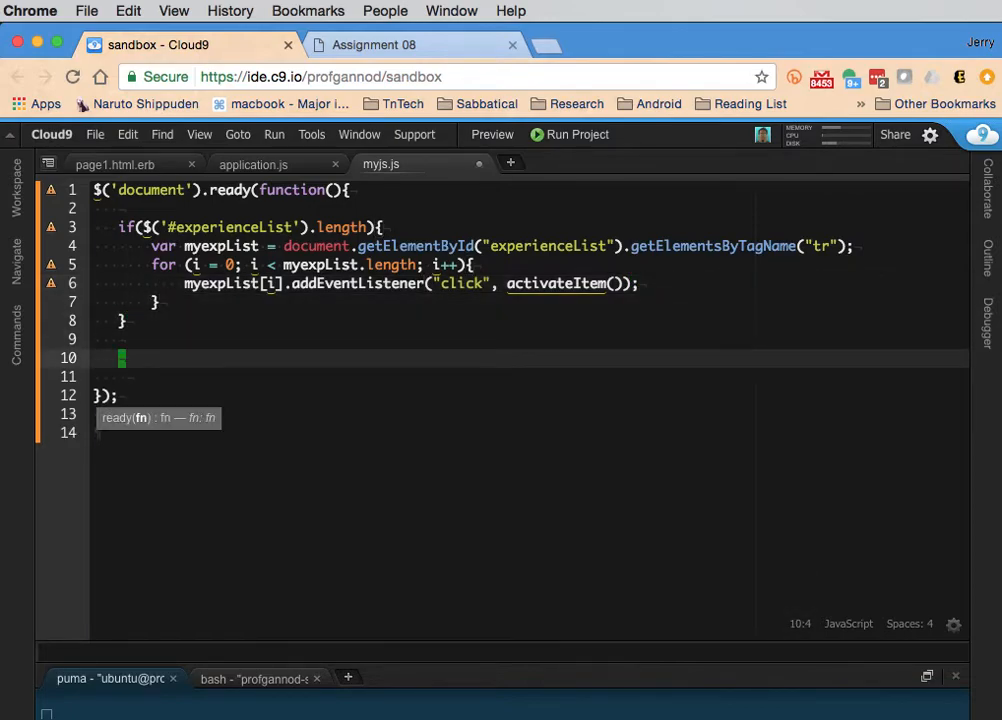
pyautogui.write('function ')
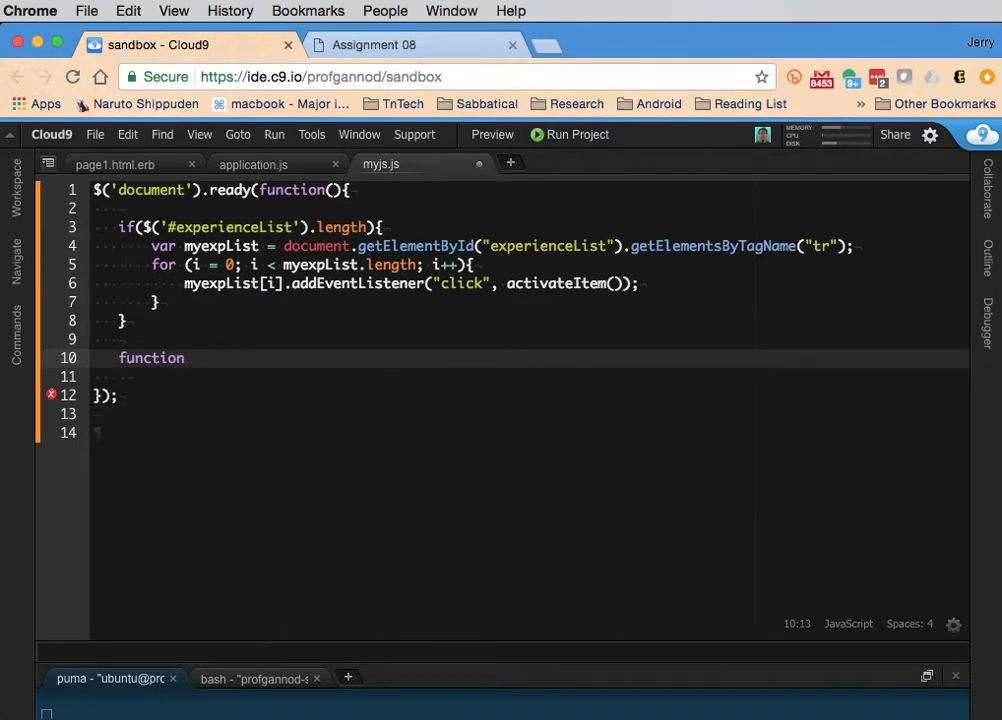
pyautogui.write('active')
# Step: Add function activateItem(){ alert("hello"); } below the if block and save myjs.js
pyautogui.press('BackSpace')
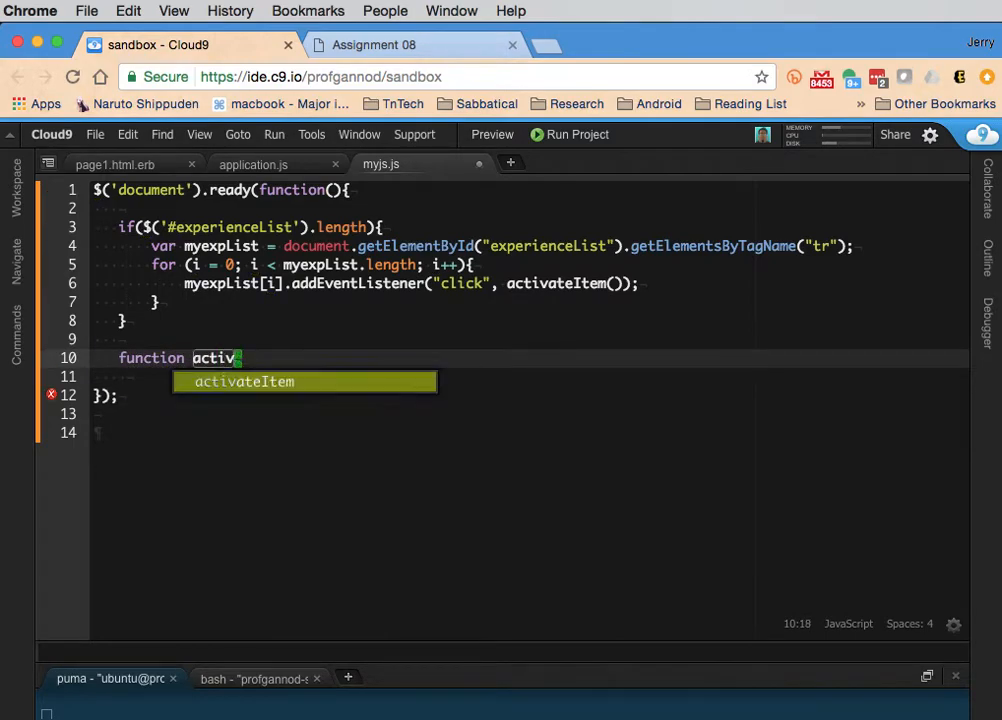
pyautogui.press('Return')
pyautogui.write('(){')
pyautogui.press('Return')
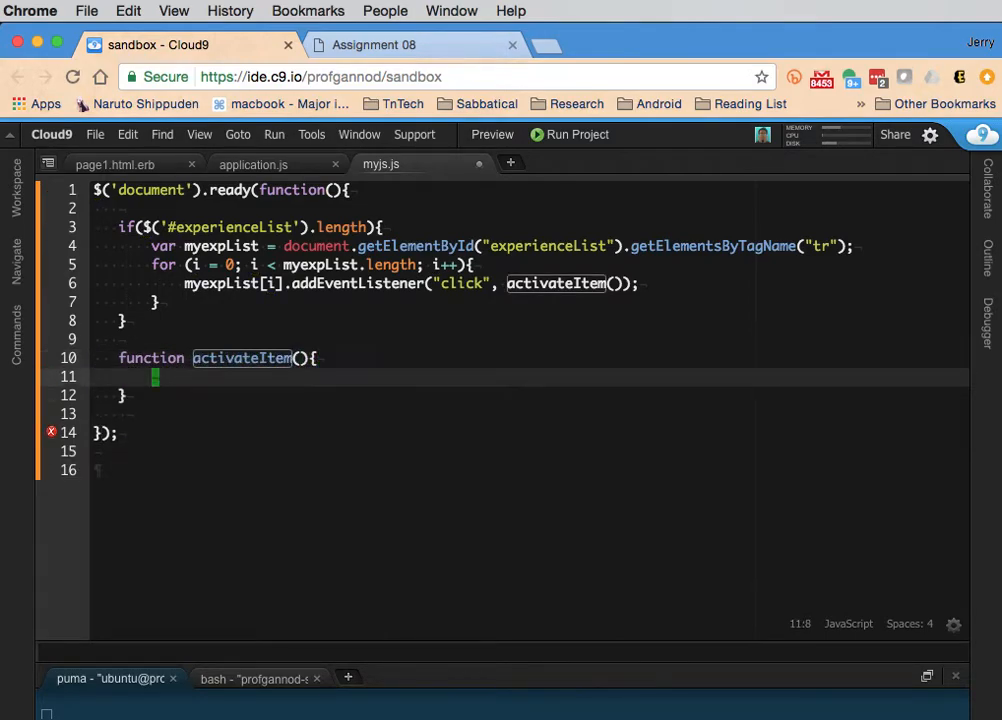
pyautogui.write('alert')
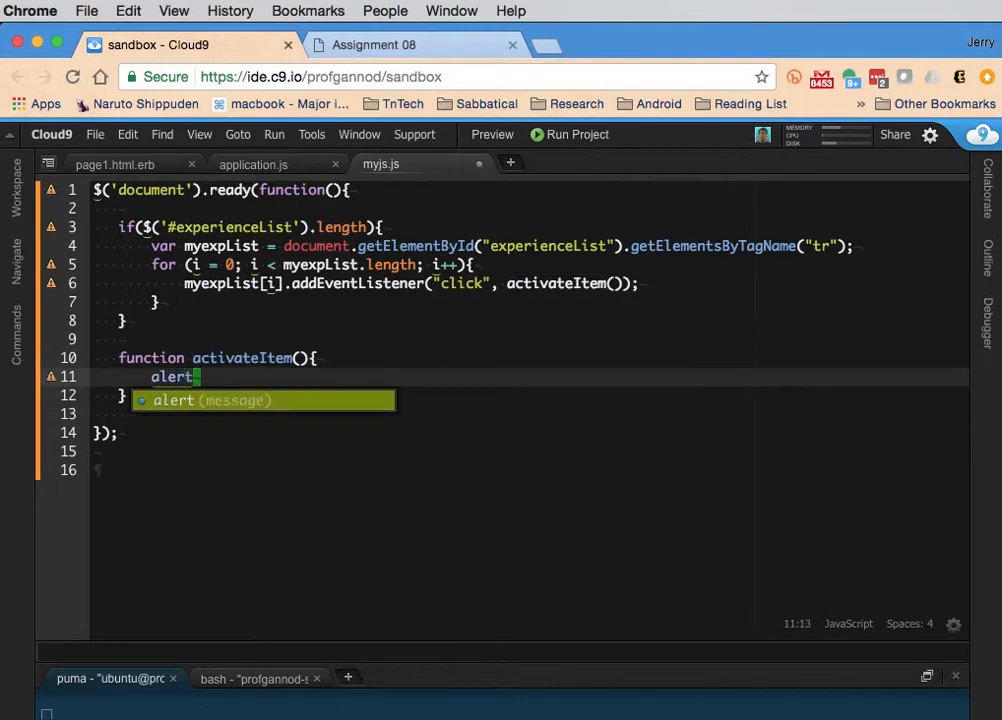
pyautogui.write('(')
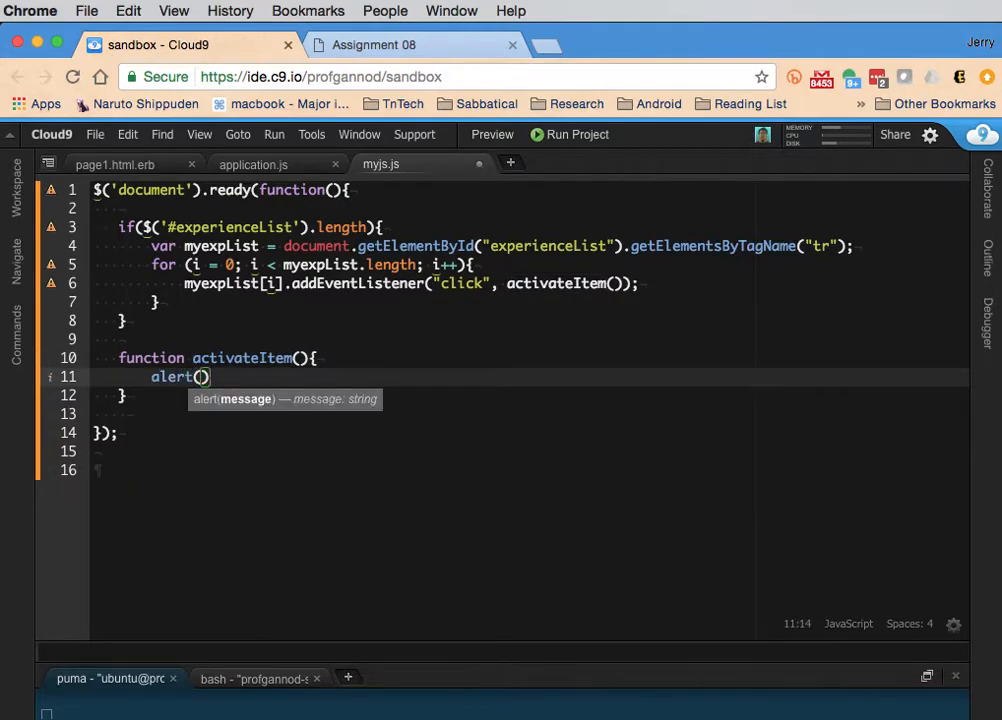
pyautogui.write('"hell')
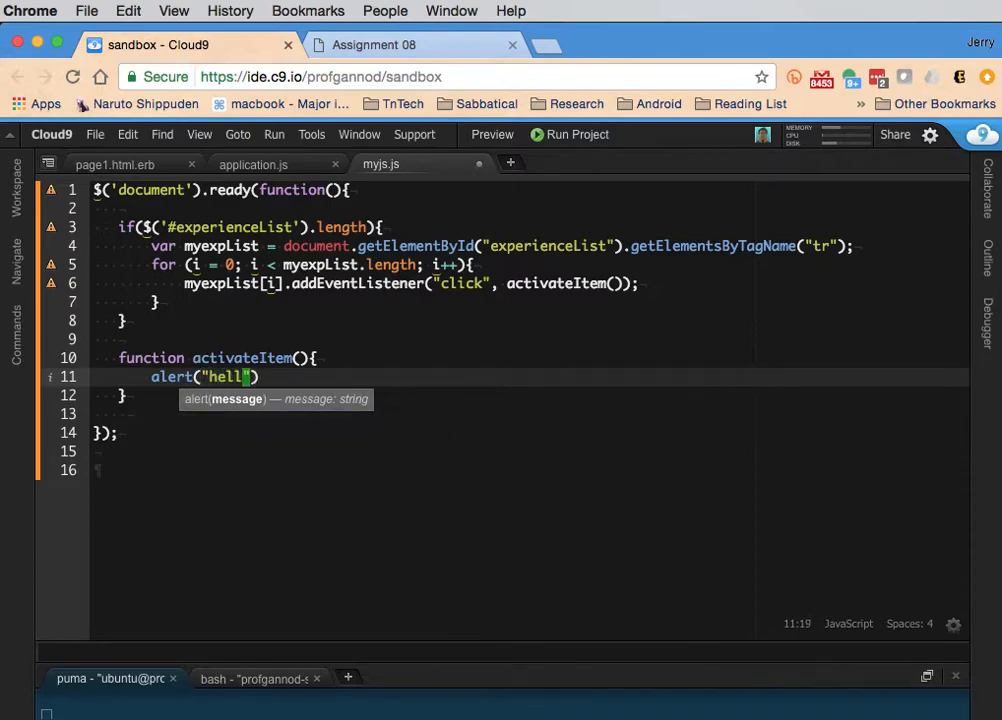
pyautogui.write('o");')
pyautogui.press('super+s')
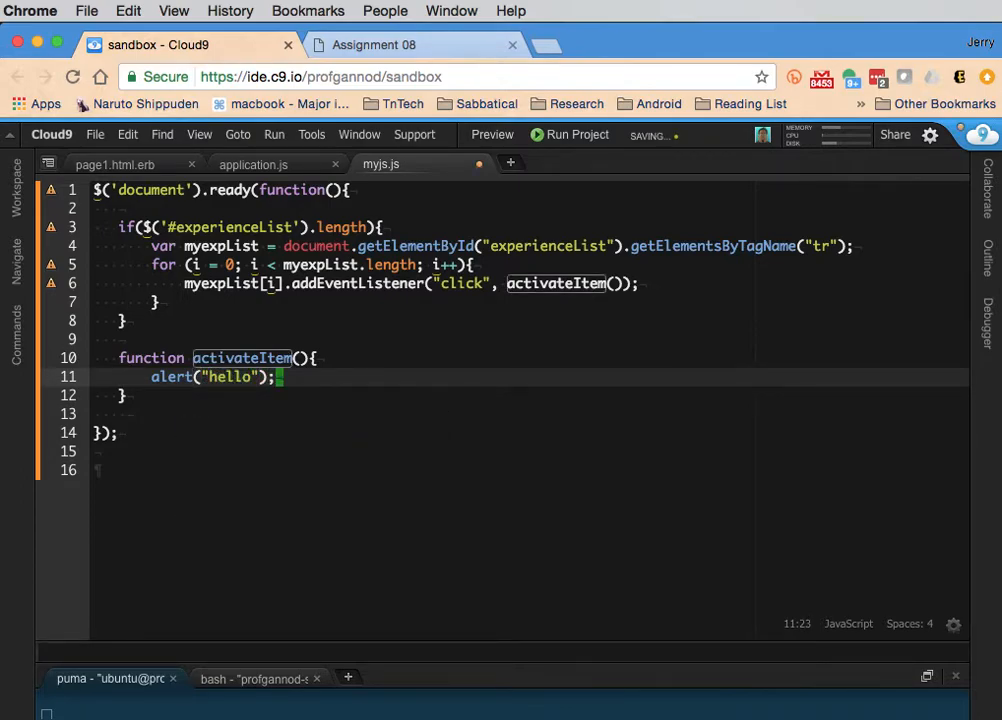
# Step: Reload the Experiences page, see the hello alert fire at load, and dismiss it
pyautogui.click(333, 50)
pyautogui.press('super+r')
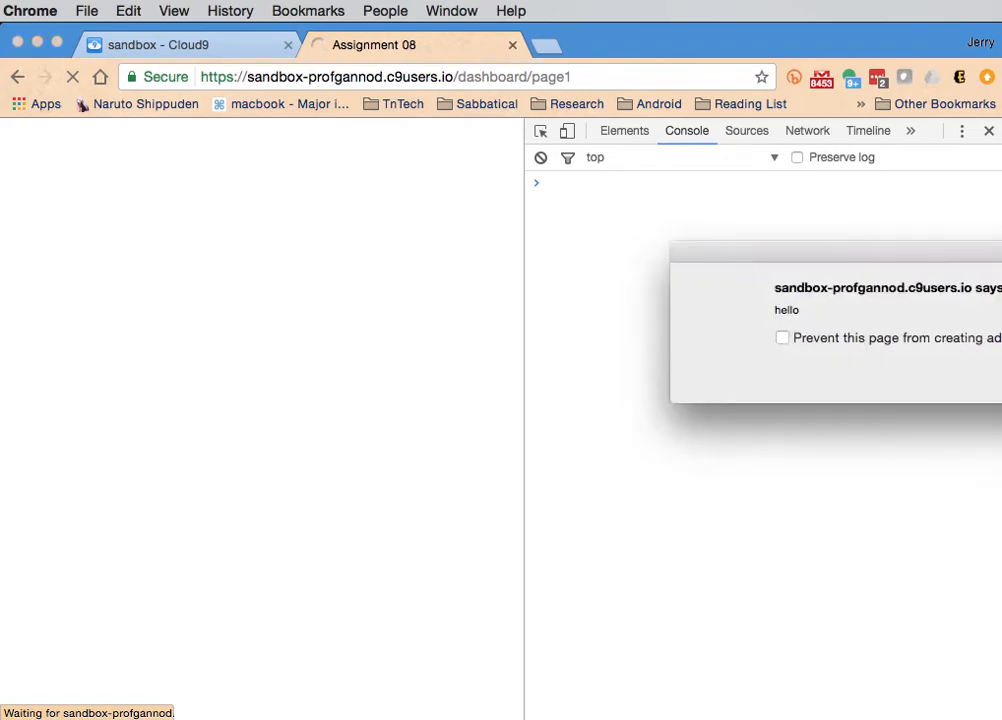
pyautogui.press('Return')
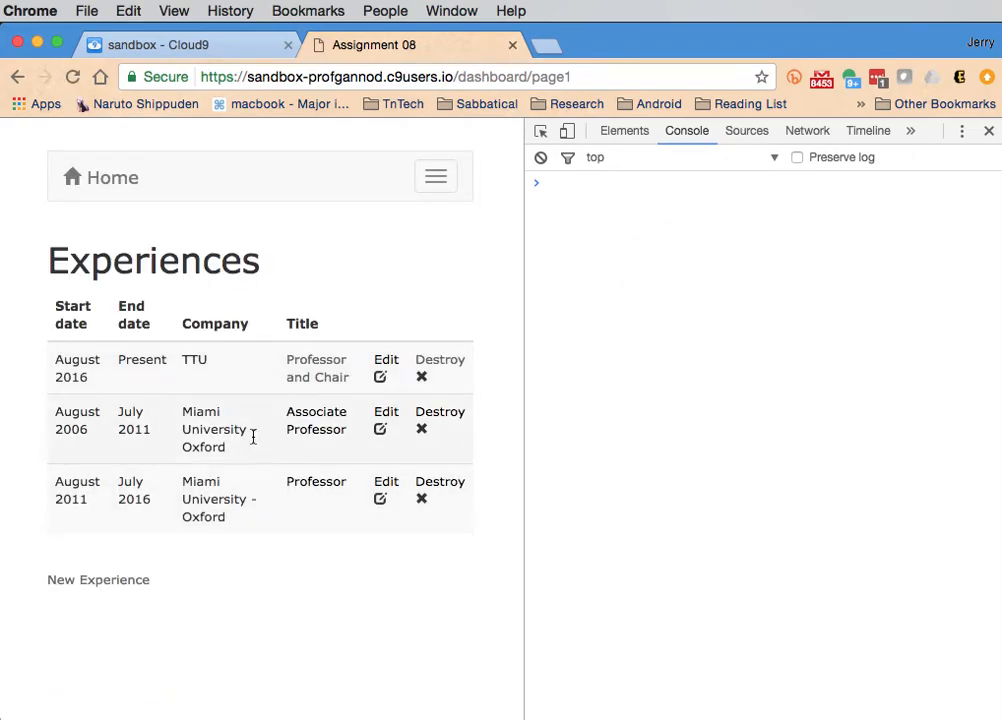
pyautogui.click(180, 46)
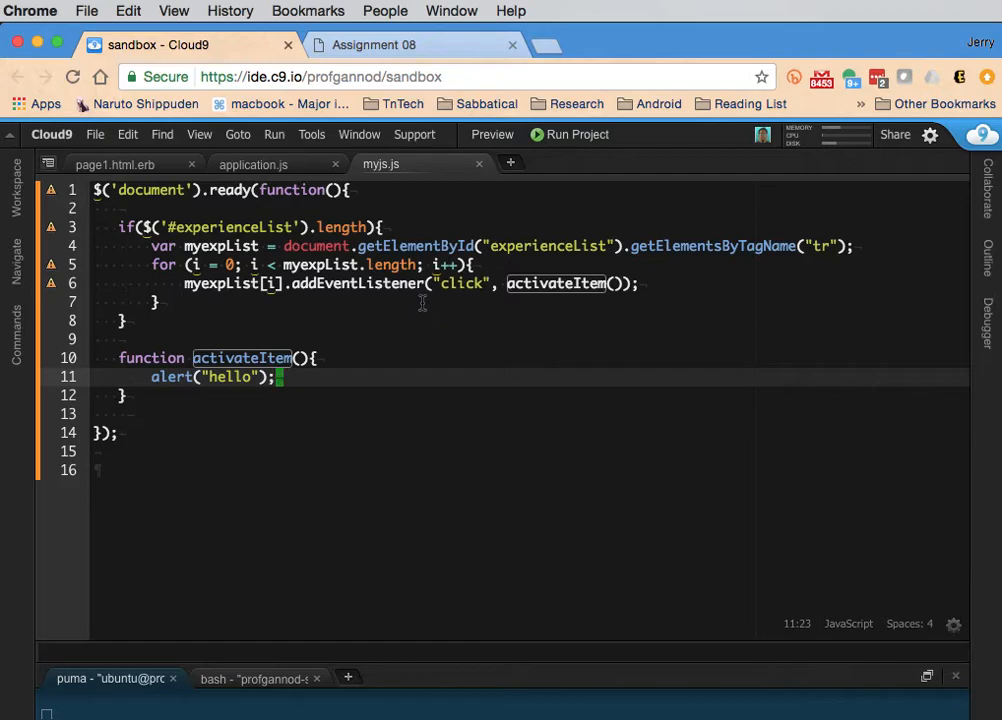
# Step: Change line 6 to addEventListener("click", activateItem); without parentheses and save
pyautogui.click(622, 283)
pyautogui.press('BackSpace')
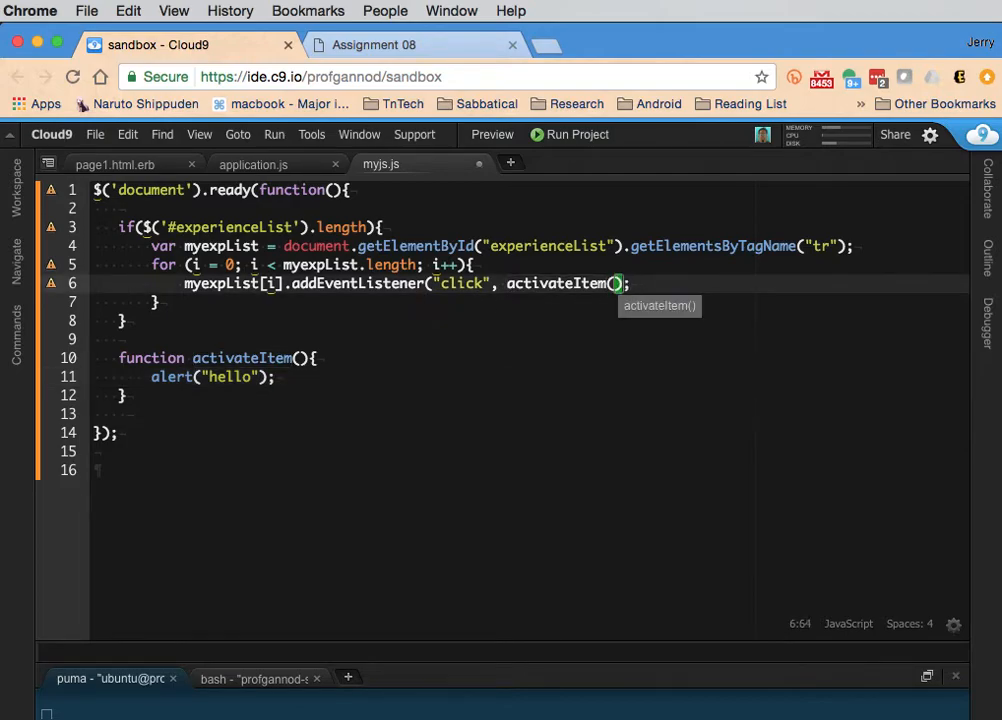
pyautogui.press('BackSpace')
pyautogui.press('super+s')
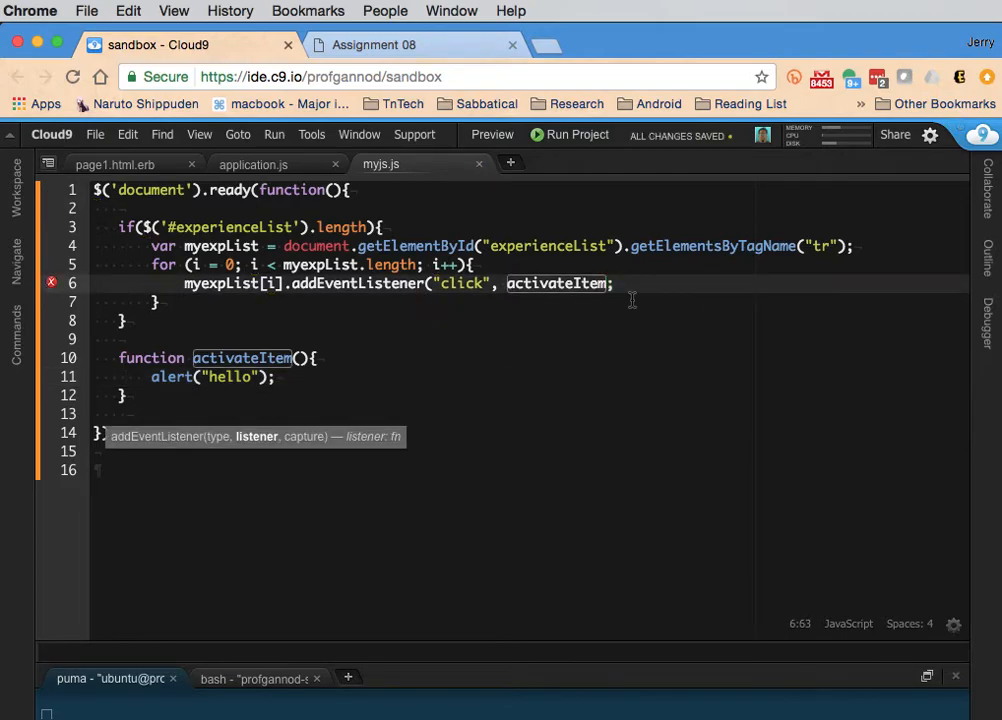
pyautogui.write(')')
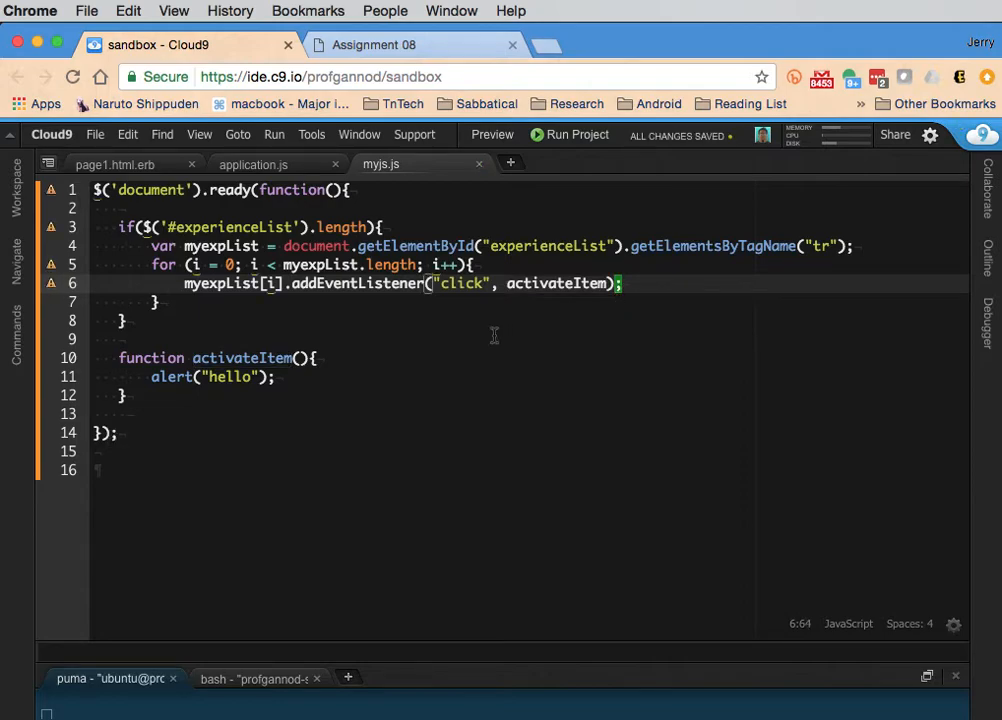
# Step: Reload the Experiences page and confirm clicking the third table row shows the hello alert
pyautogui.click(330, 45)
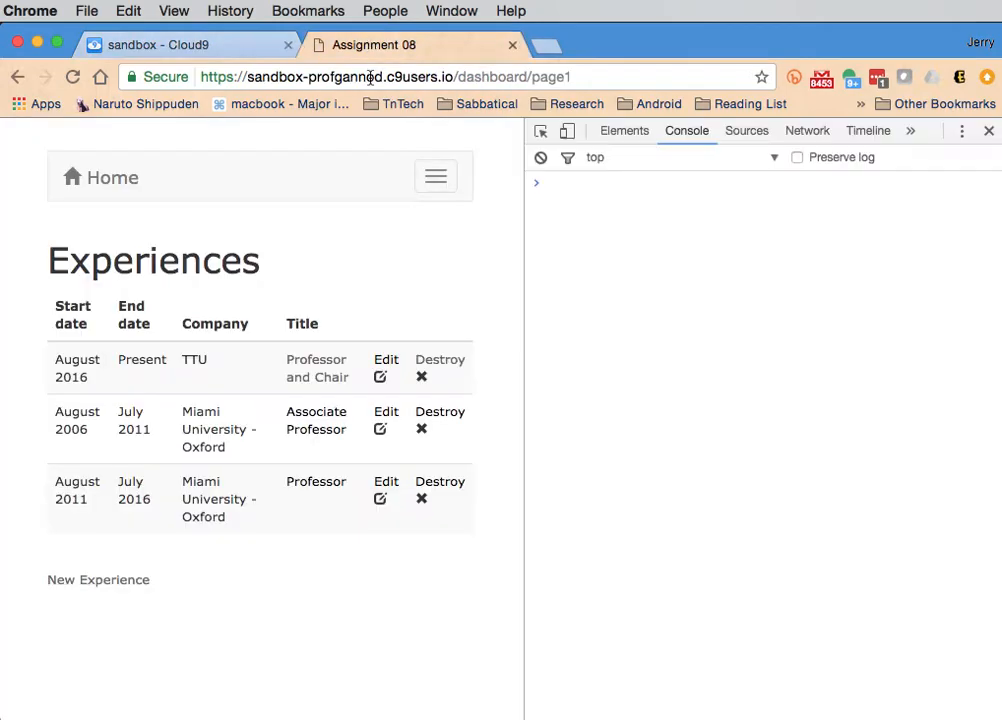
pyautogui.press('super+r')
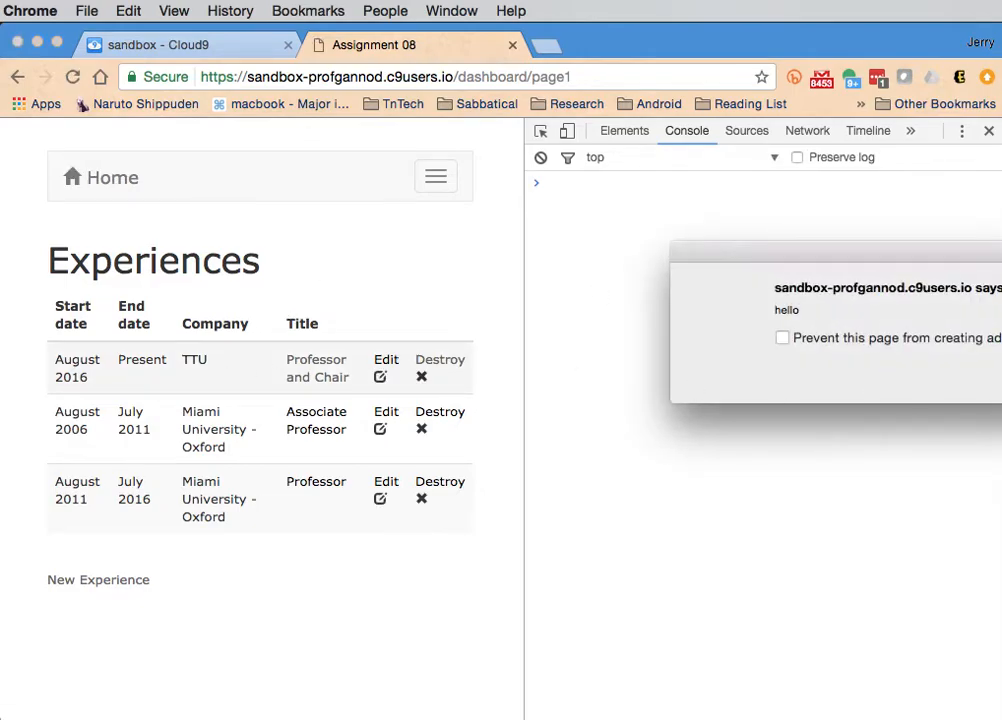
pyautogui.press('Return')
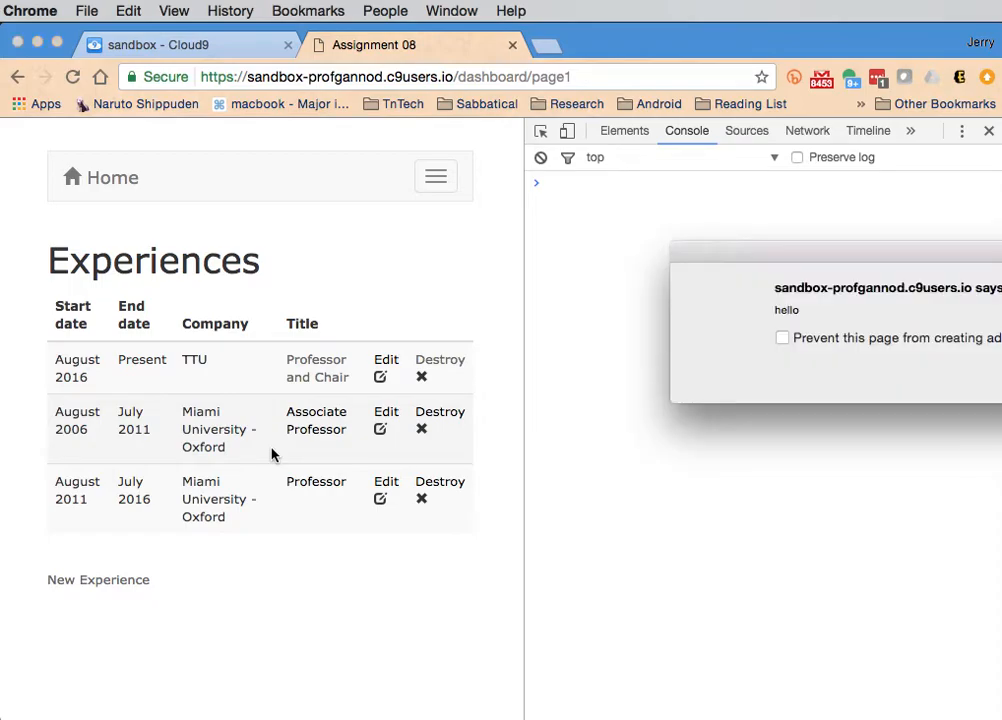
pyautogui.click(1000, 395)
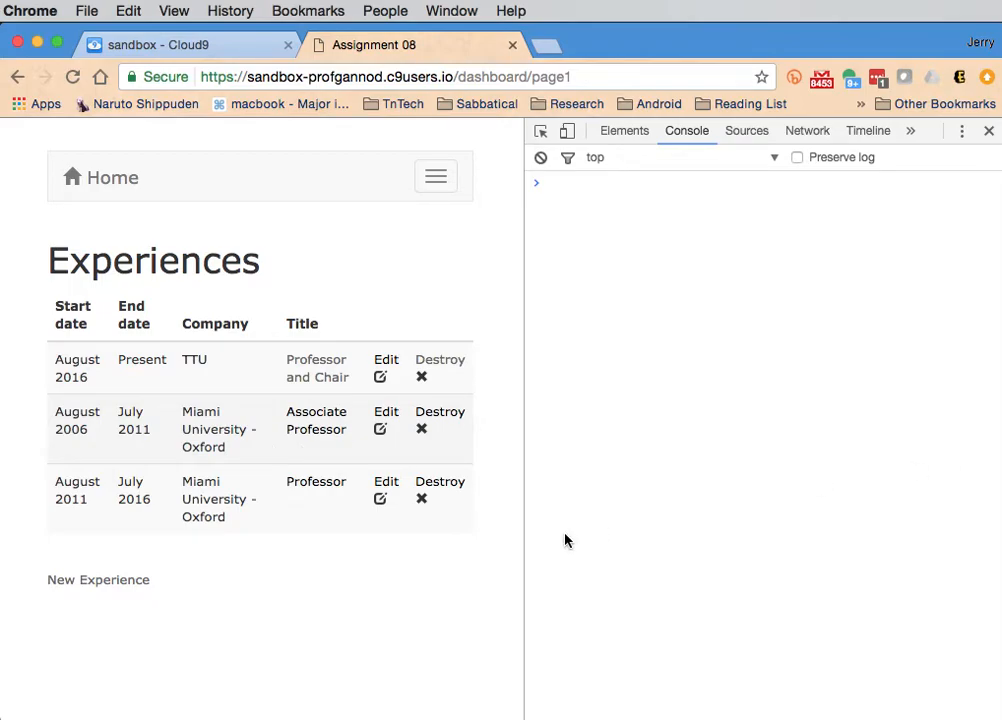
pyautogui.click(255, 523)
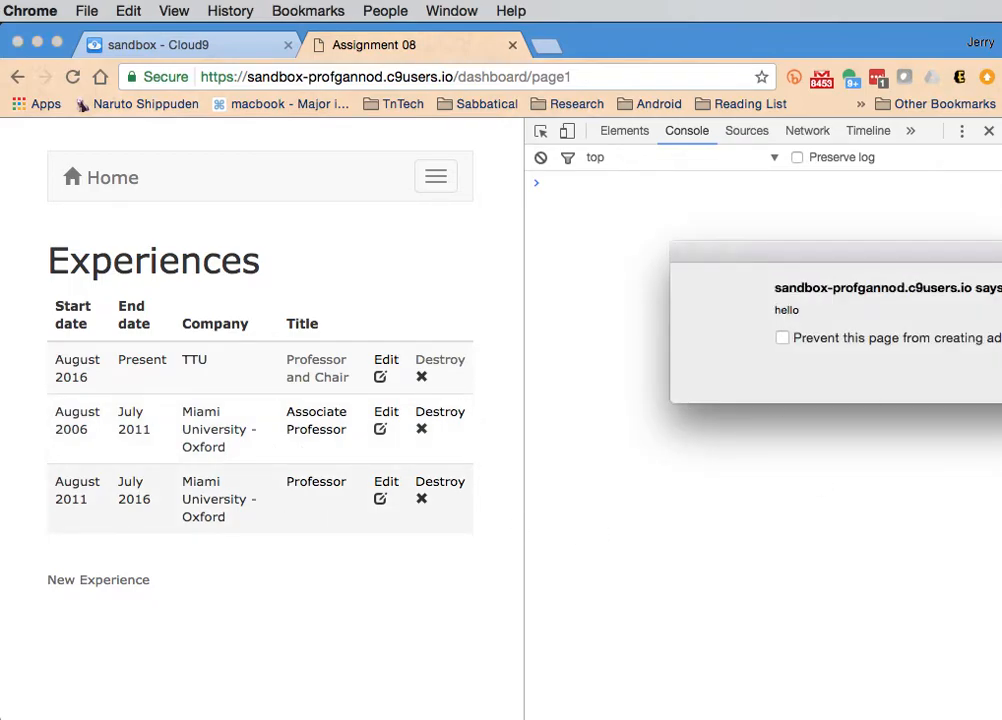
pyautogui.click(150, 44)
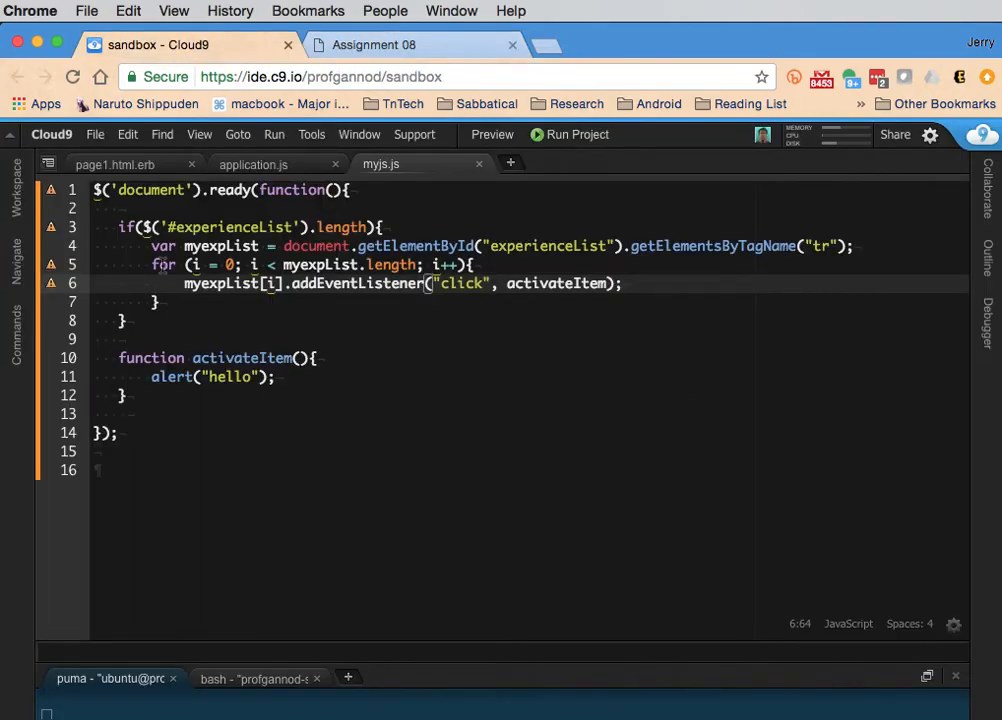
pyautogui.click(253, 164)
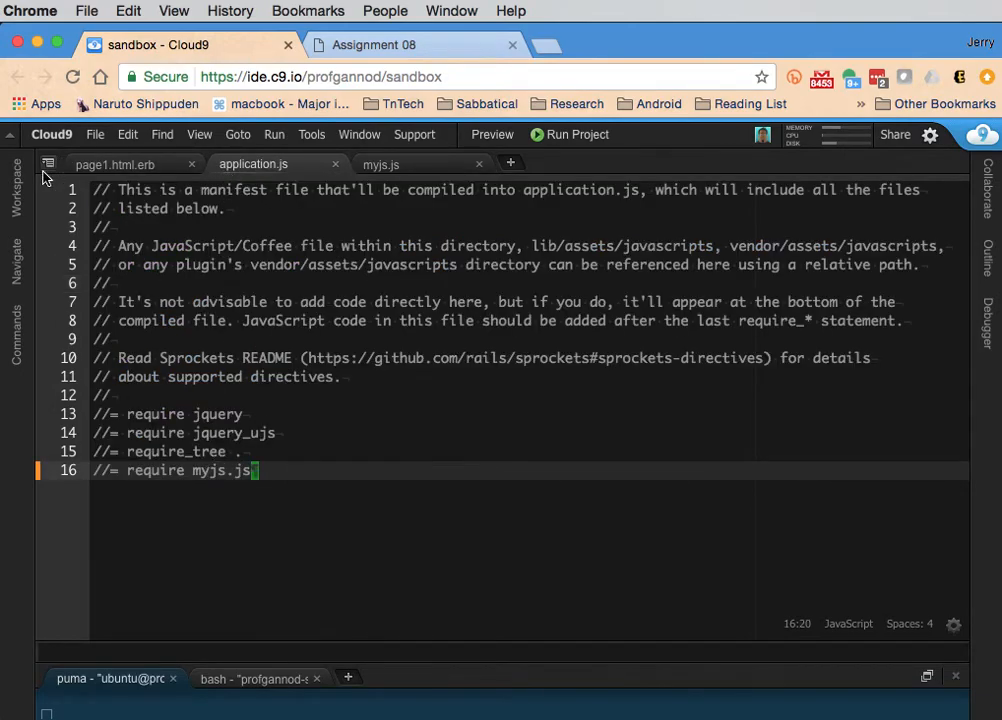
pyautogui.click(18, 196)
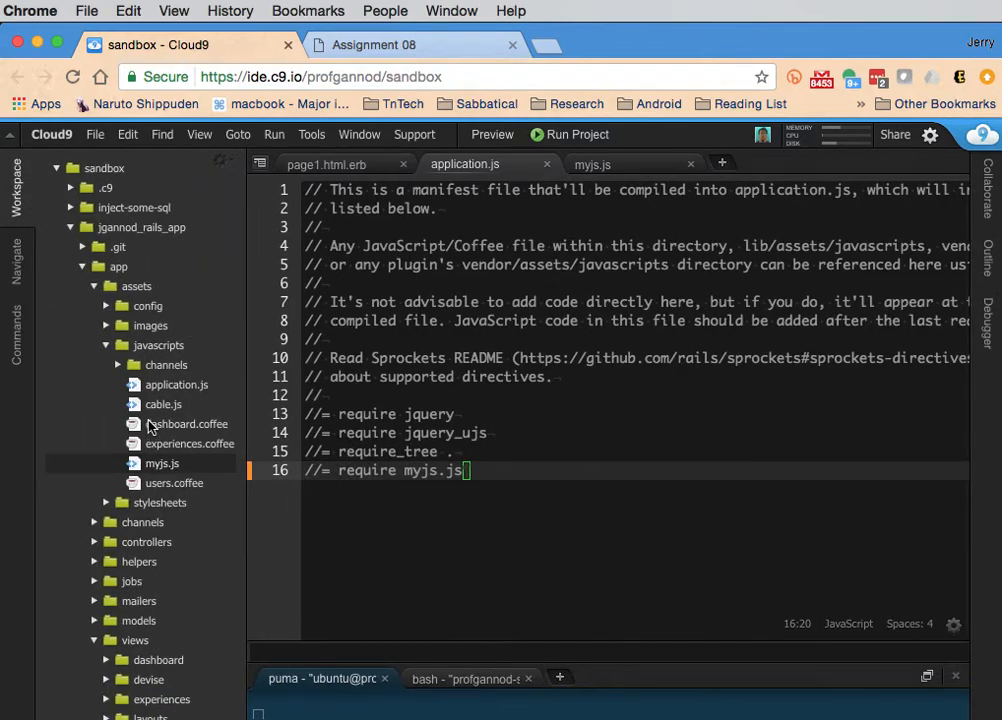
pyautogui.click(152, 391)
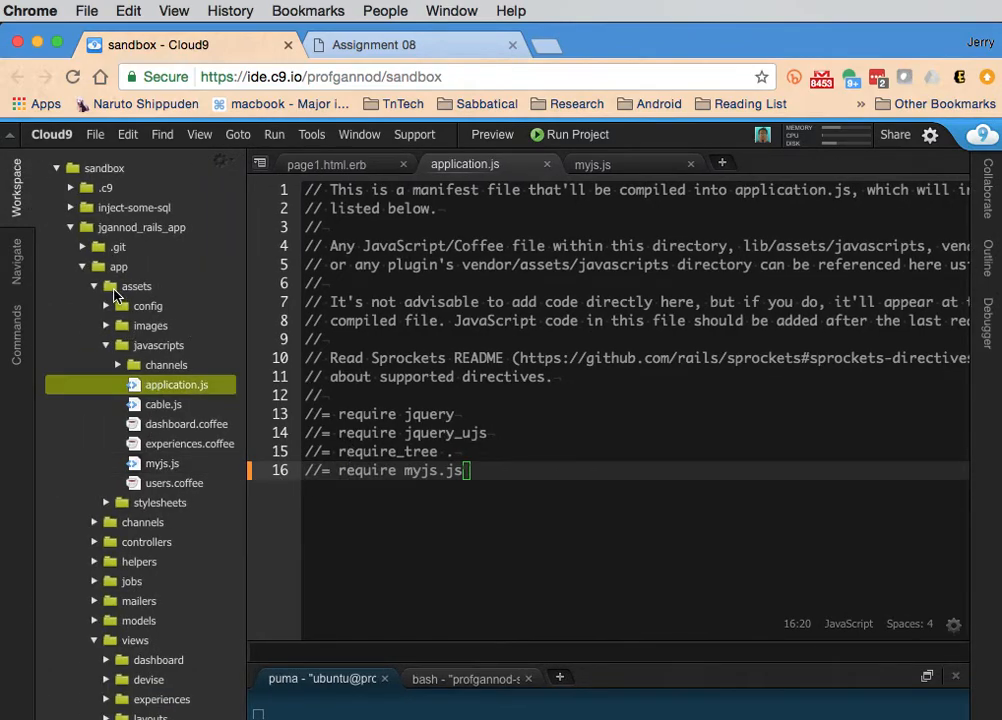
pyautogui.click(314, 168)
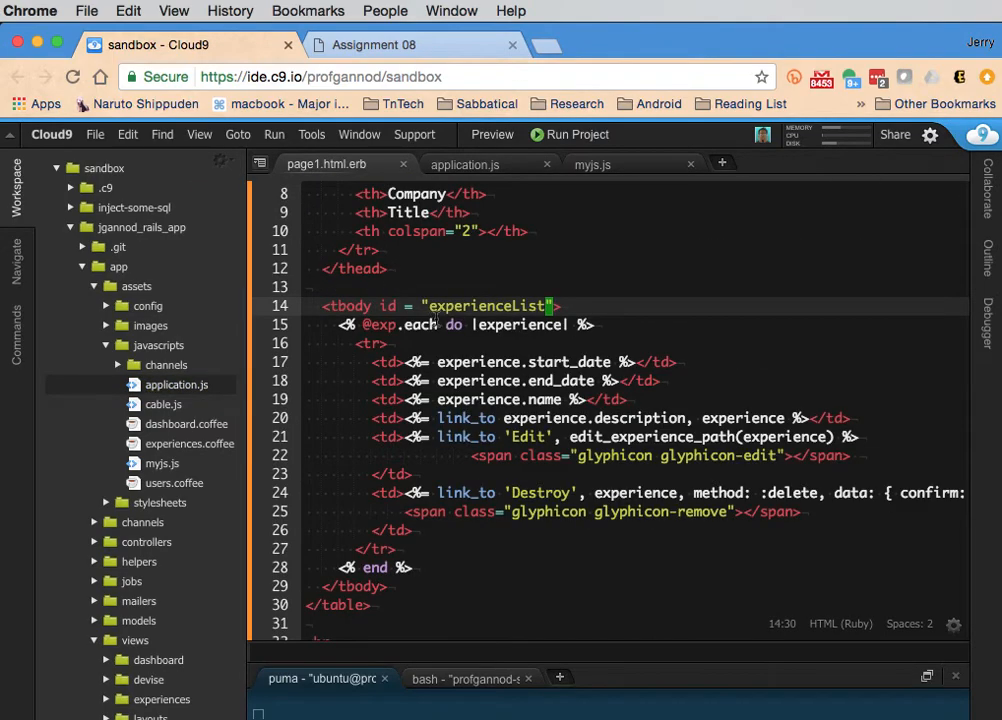
pyautogui.click(17, 175)
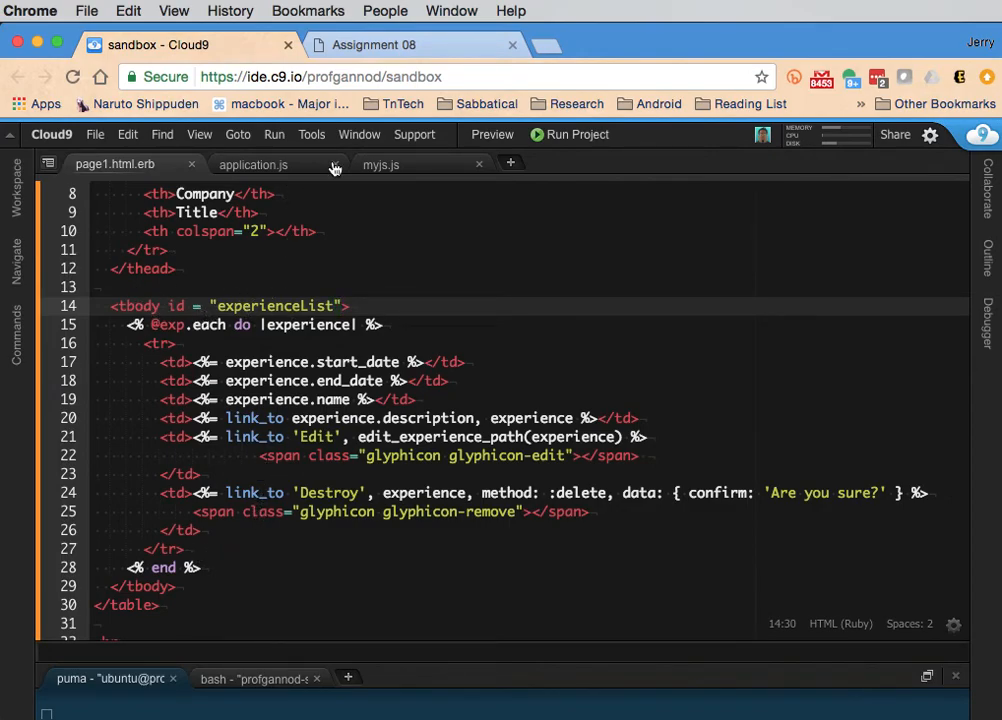
pyautogui.click(390, 166)
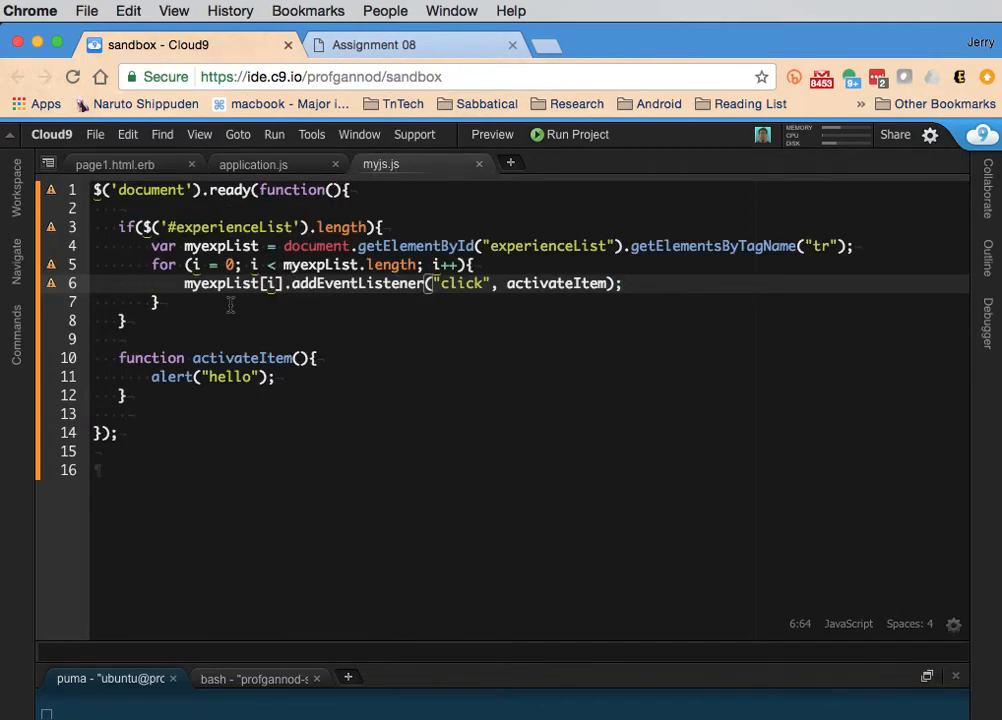